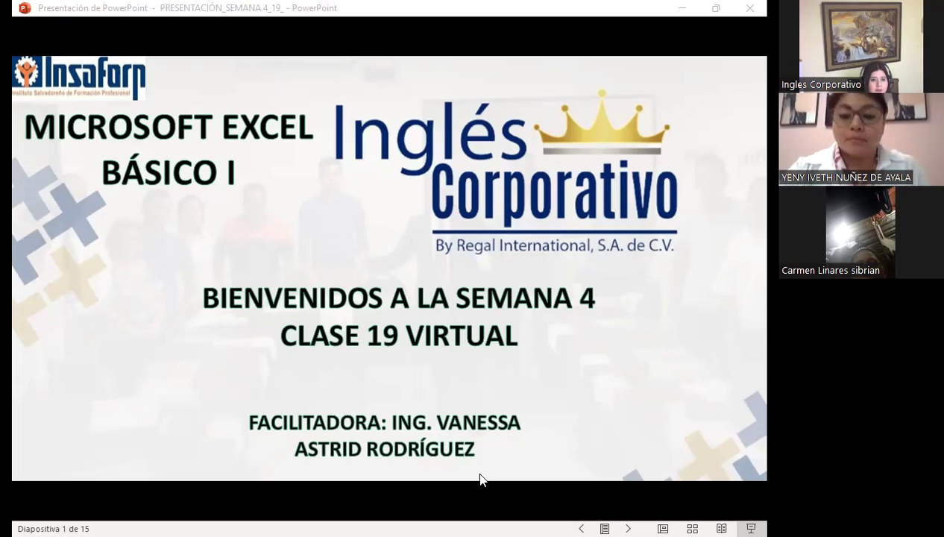
Switch from the PowerPoint slideshow to the Excel Básico course outline in Firefox.
{"action": "key", "text": "alt+Tab"}
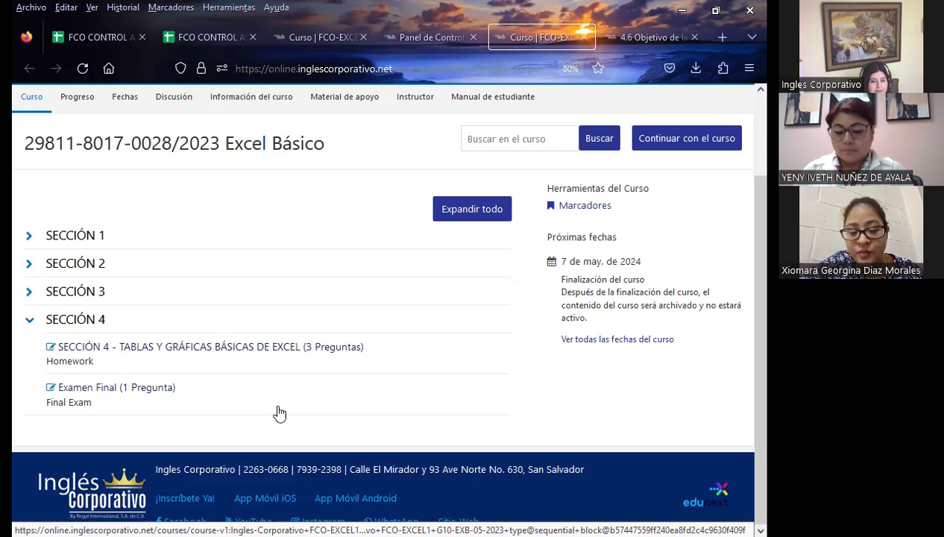
Go to lesson 4.6 'Objetivo de la lección: Graficas básicas parte 1' and review its objective.
{"action": "left_click", "coordinate": [651, 46]}
{"action": "scroll", "coordinate": [72, 331], "scroll_direction": "down", "scroll_amount": 3}
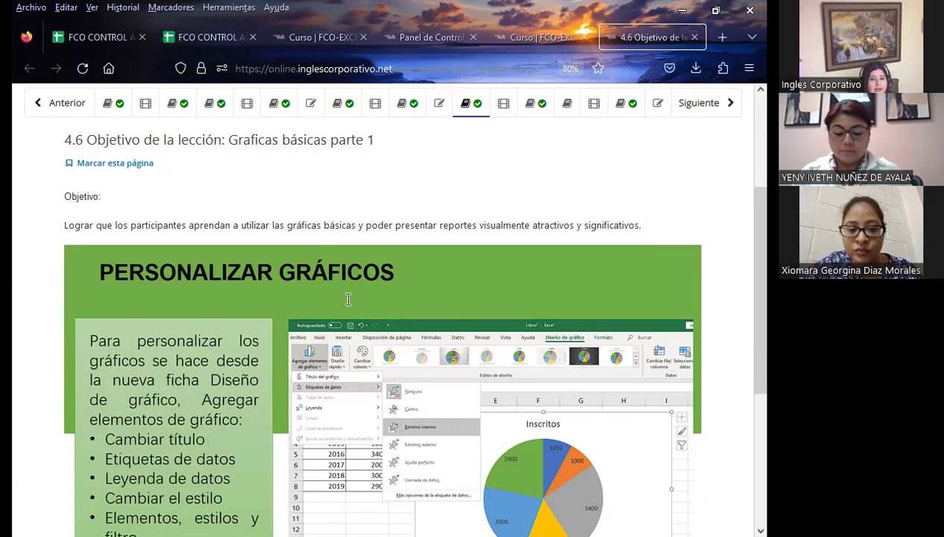
{"action": "scroll", "coordinate": [447, 268], "scroll_direction": "up", "scroll_amount": 3}
Browse the class #19 discussion forum, then return to the PRESENTACIÓN_SEMANA 4_19 title slide.
{"action": "left_click", "coordinate": [526, 239]}
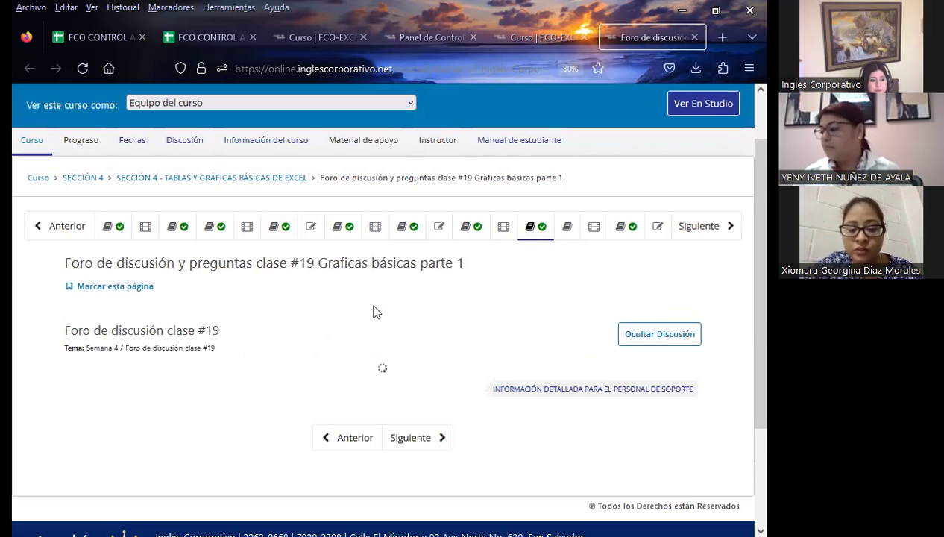
{"action": "scroll", "coordinate": [269, 351], "scroll_direction": "down", "scroll_amount": 3}
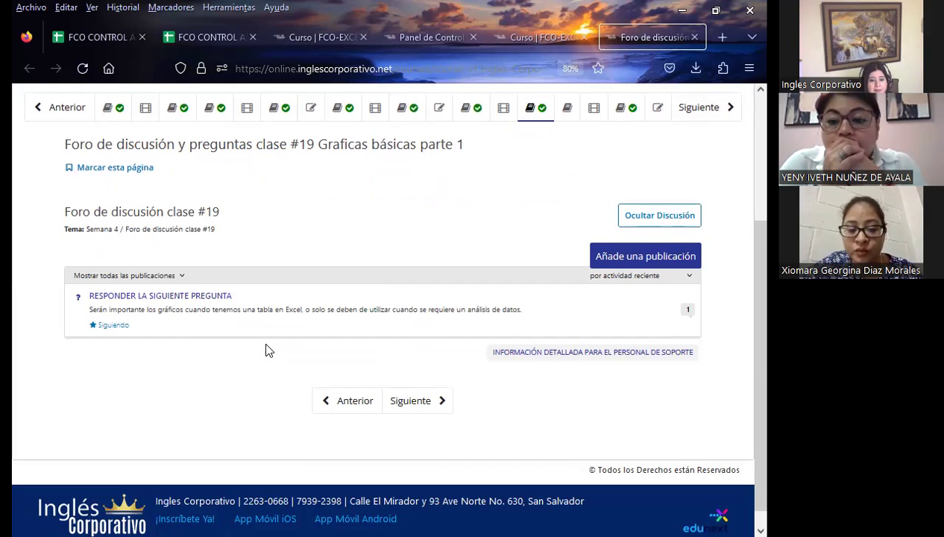
{"action": "scroll", "coordinate": [345, 343], "scroll_direction": "up", "scroll_amount": 3}
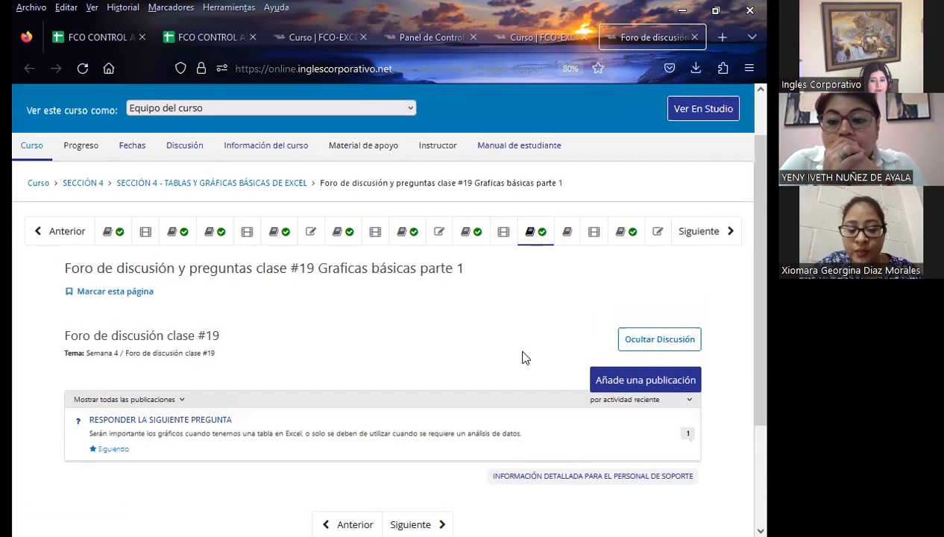
{"action": "scroll", "coordinate": [455, 368], "scroll_direction": "down", "scroll_amount": 2}
{"action": "scroll", "coordinate": [410, 384], "scroll_direction": "down", "scroll_amount": 2}
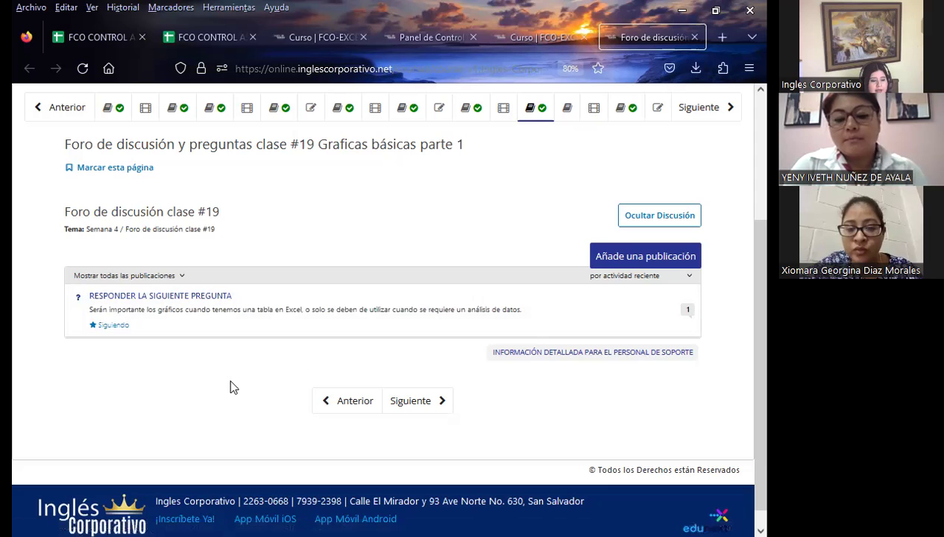
{"action": "left_click", "coordinate": [372, 406]}
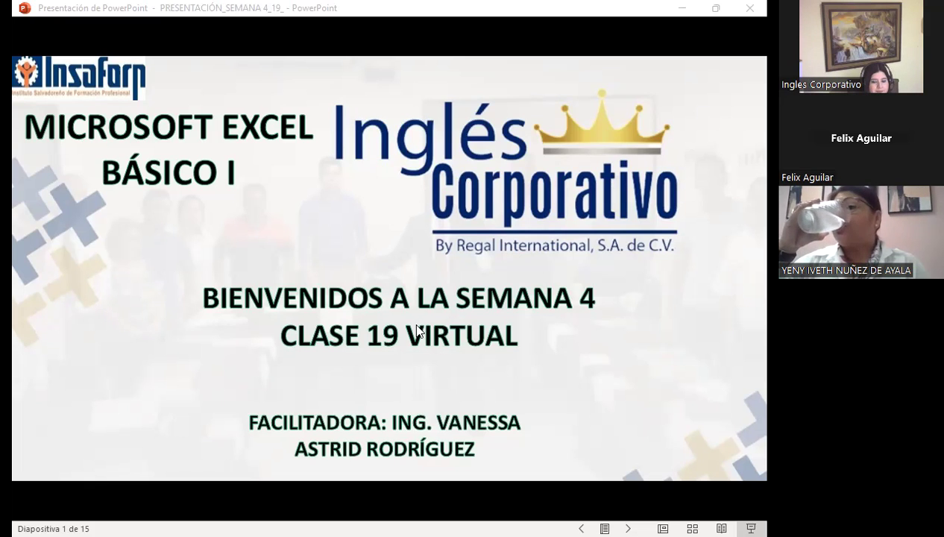
Advance the slideshow to slide 2, 'SESIÓN: 19'.
{"action": "left_click", "coordinate": [644, 59]}
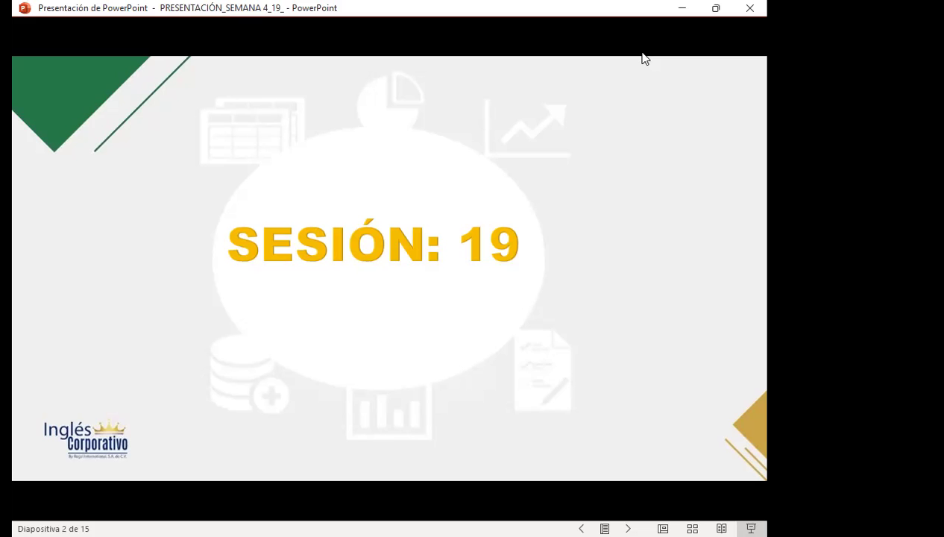
Advance the slideshow to slide 3, the five-part AGENDA.
{"action": "left_click", "coordinate": [645, 58]}
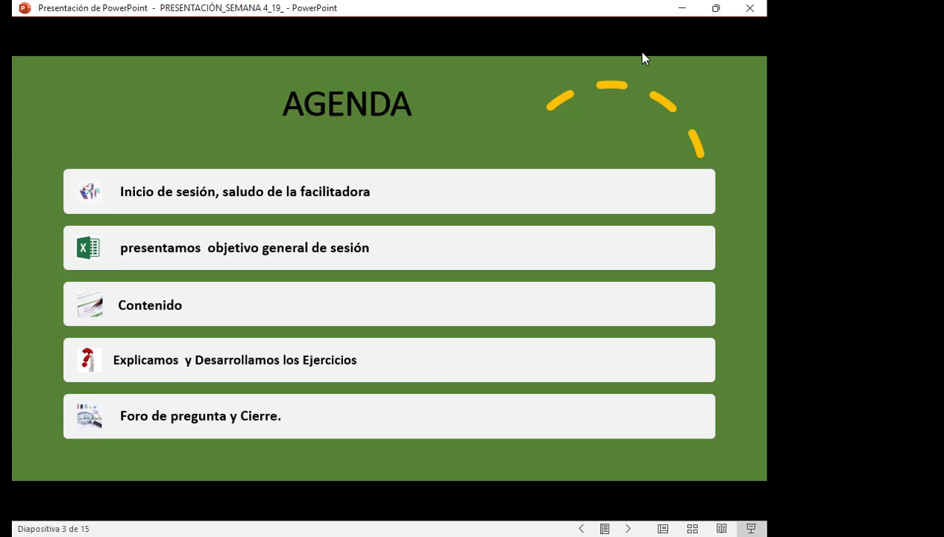
Move past the general objective slide to slide 5, 'GRAFICOS ESTADISTICOS'.
{"action": "key", "text": "Right"}
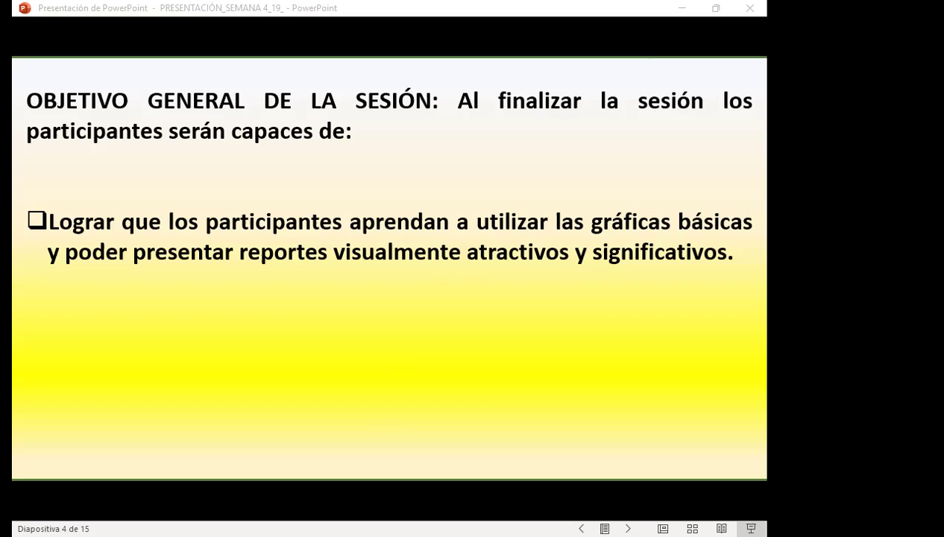
{"action": "left_click", "coordinate": [525, 322]}
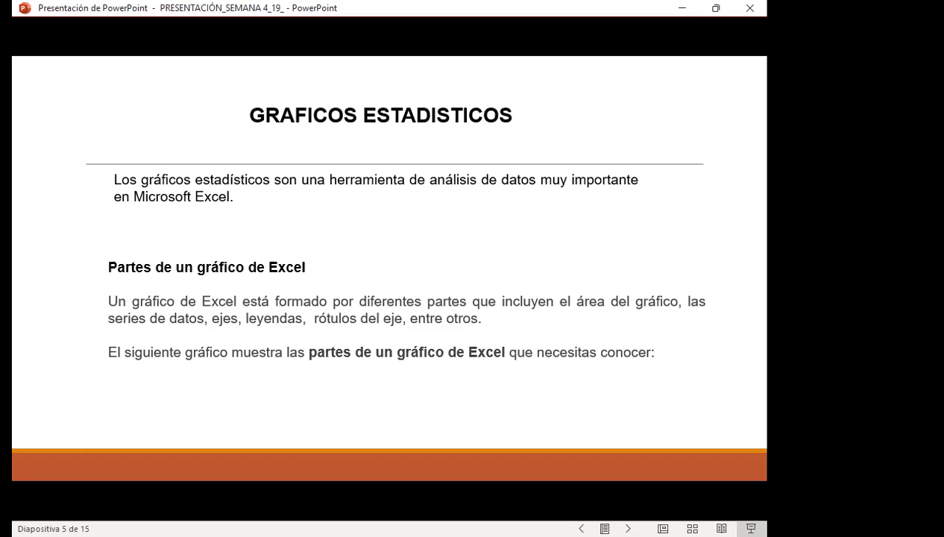
Advance the slideshow to slide 6, the annotated 'Ventas' column chart diagram.
{"action": "key", "text": "Right"}
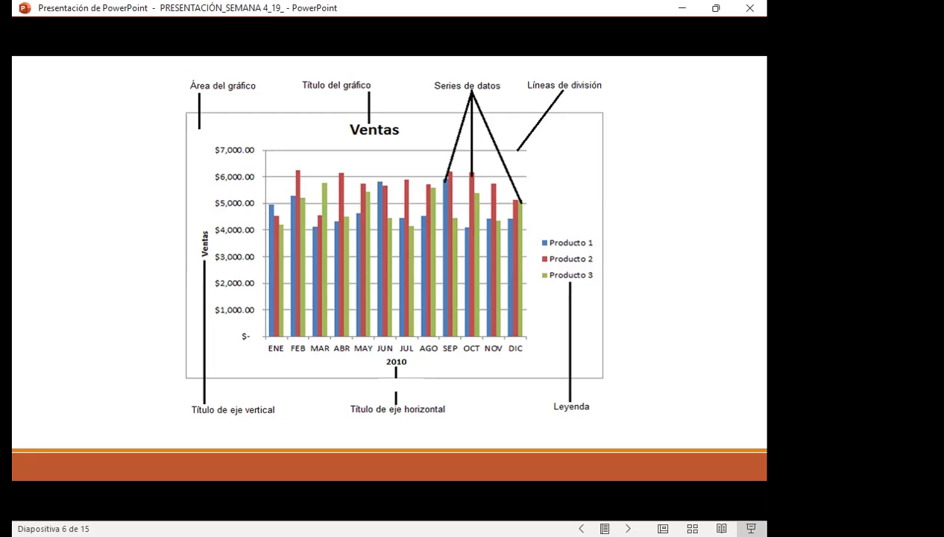
Advance the slideshow to slide 7, defining chart parts like Área del gráfico and Leyenda.
{"action": "key", "text": "Right"}
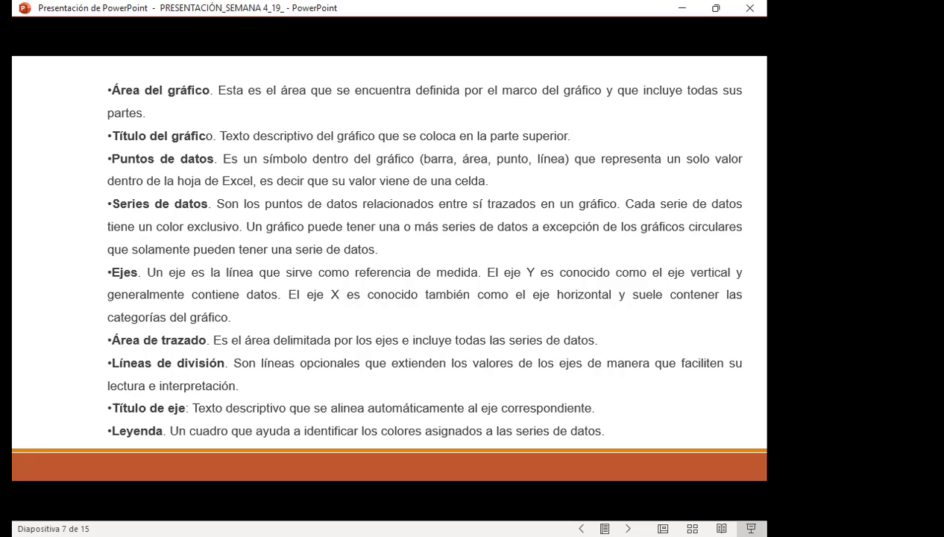
Advance the slideshow to slide 8, CATEGORÍAS Y SERIES.
{"action": "key", "text": "Right"}
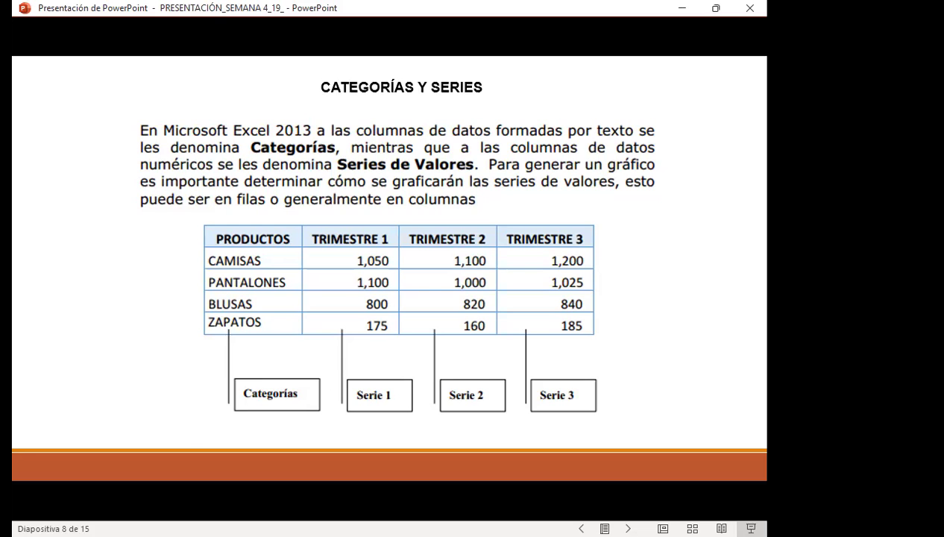
Advance the slideshow to slide 9, 'Tipos de gráficos en Excel' on column charts.
{"action": "key", "text": "Right"}
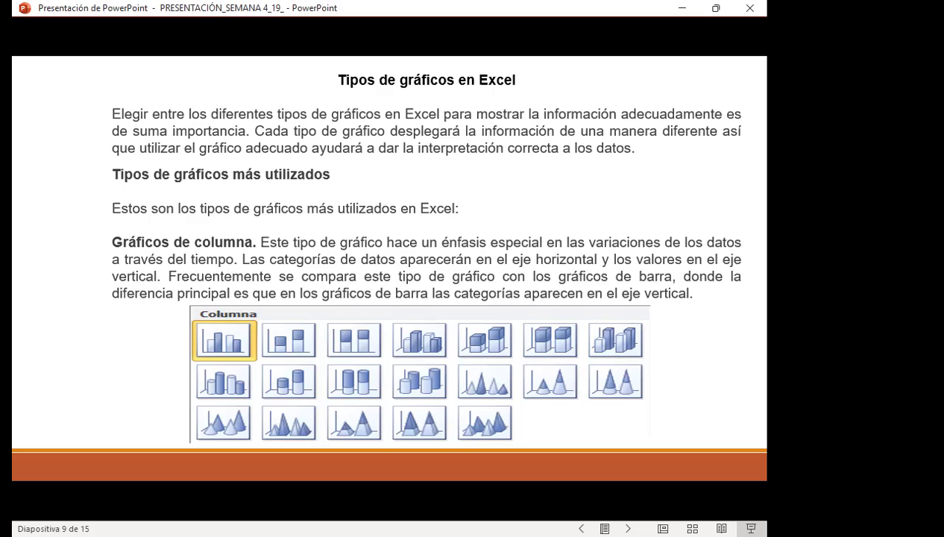
Advance the slideshow to slide 10 on line and pie charts.
{"action": "key", "text": "Right"}
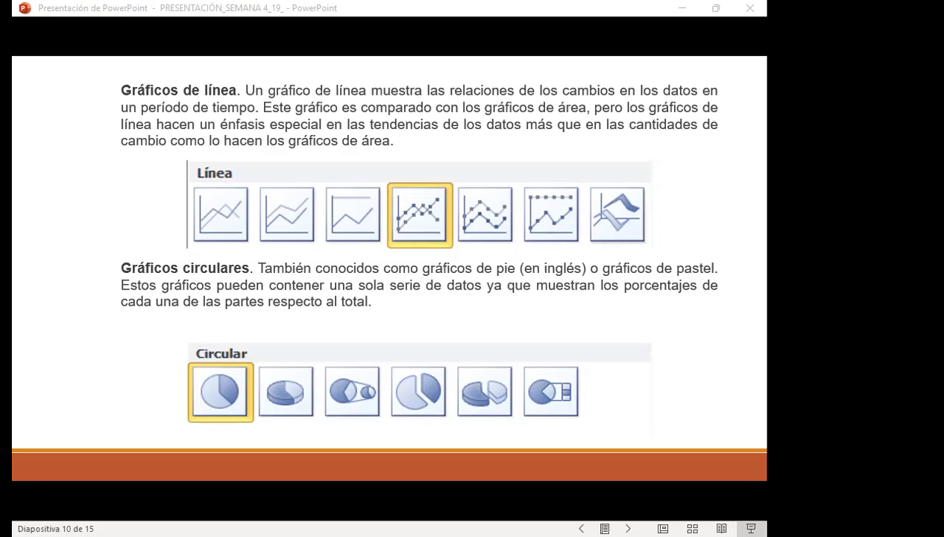
Advance the slideshow to slide 11, 'Gráficos de Barra'.
{"action": "left_click", "coordinate": [699, 354]}
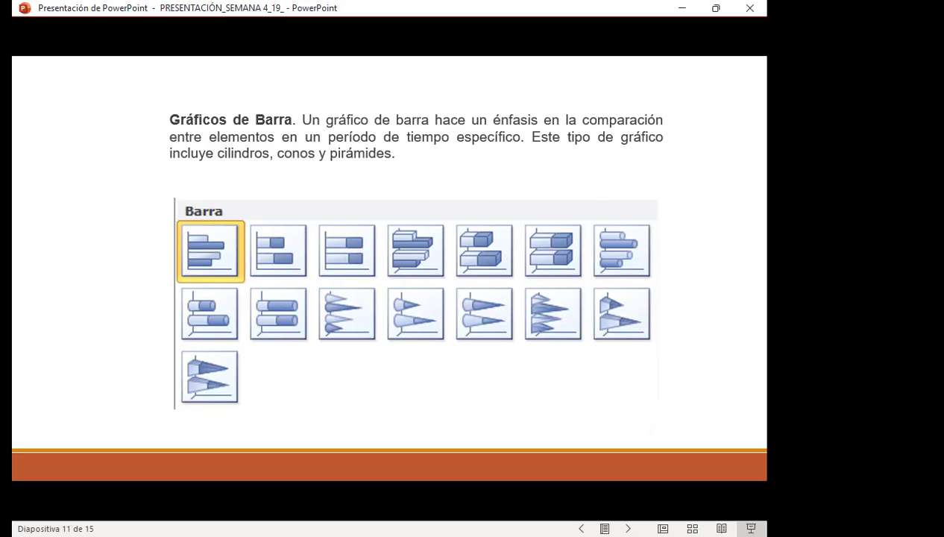
Advance past slide 12 on area and XY scatter charts to slide 13, 'EJERCICIOS A TRABAJAR'.
{"action": "key", "text": "Right"}
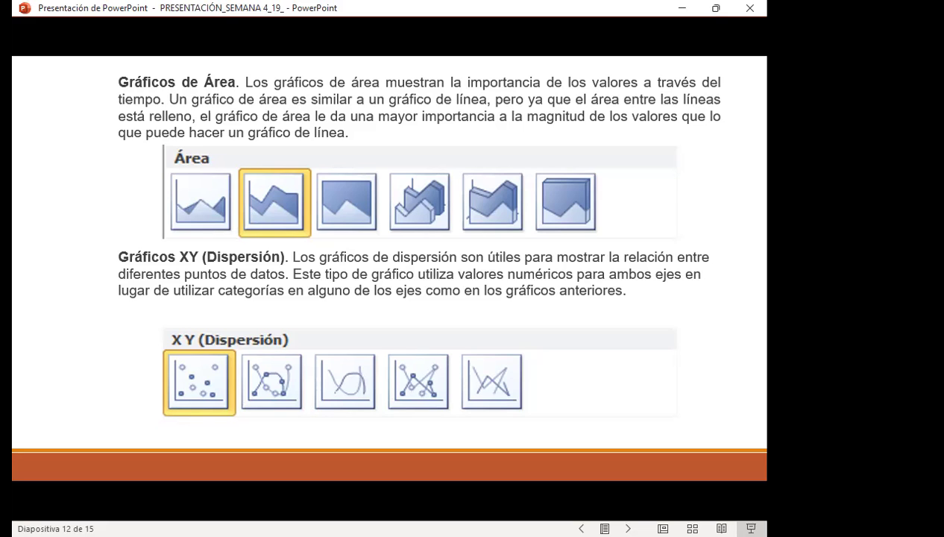
{"action": "key", "text": "Right"}
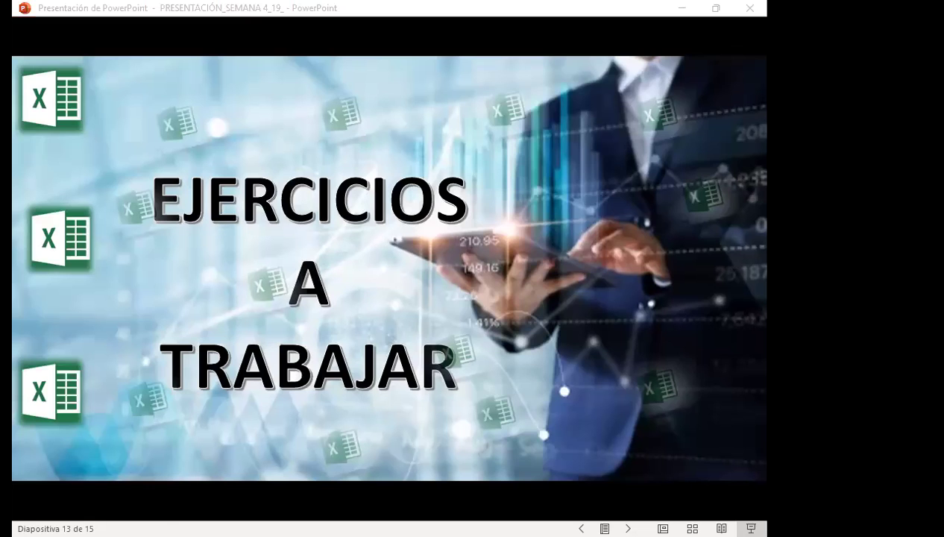
Switch from the PowerPoint slideshow to the Excel workbook.
{"action": "key", "text": "alt+Tab"}
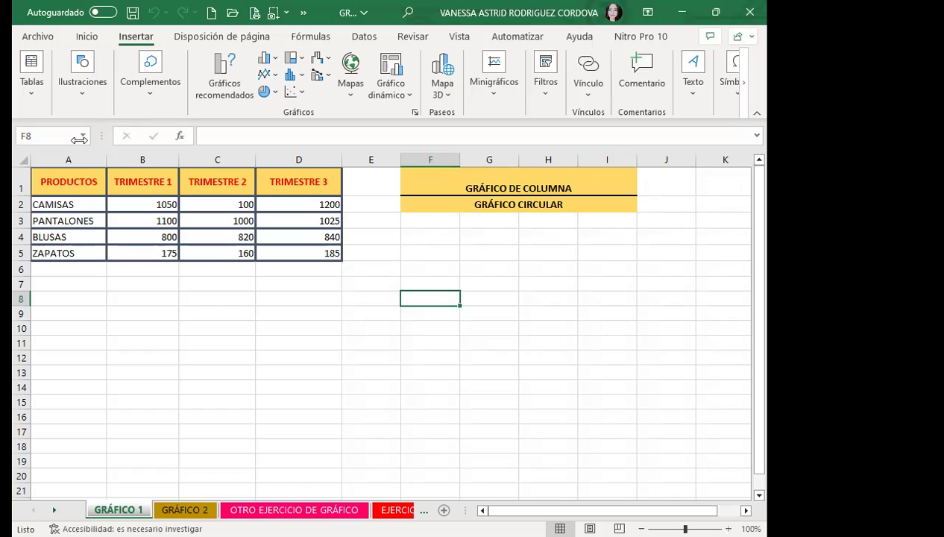
Insert three blank rows above the sales table.
{"action": "left_click", "coordinate": [21, 188]}
{"action": "left_click", "coordinate": [86, 36]}
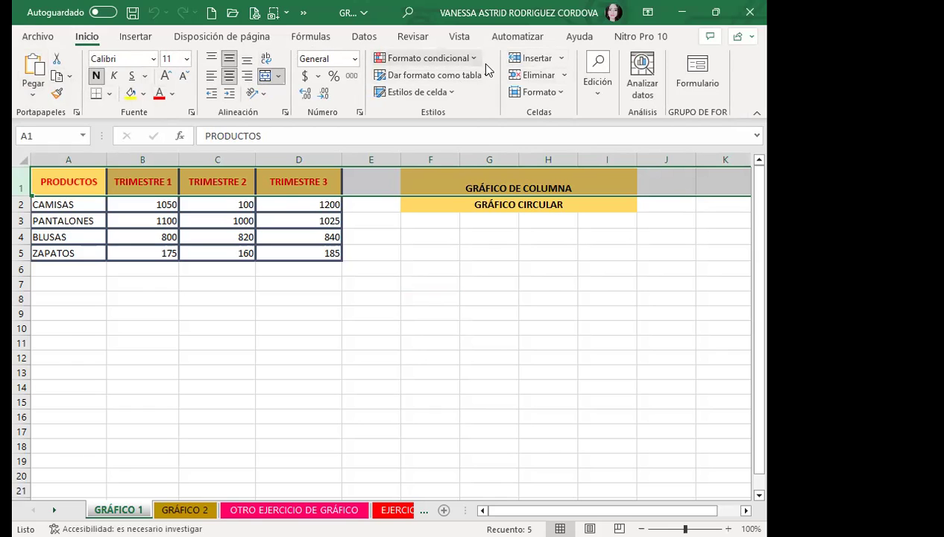
{"action": "left_click", "coordinate": [535, 63]}
{"action": "left_click", "coordinate": [535, 63]}
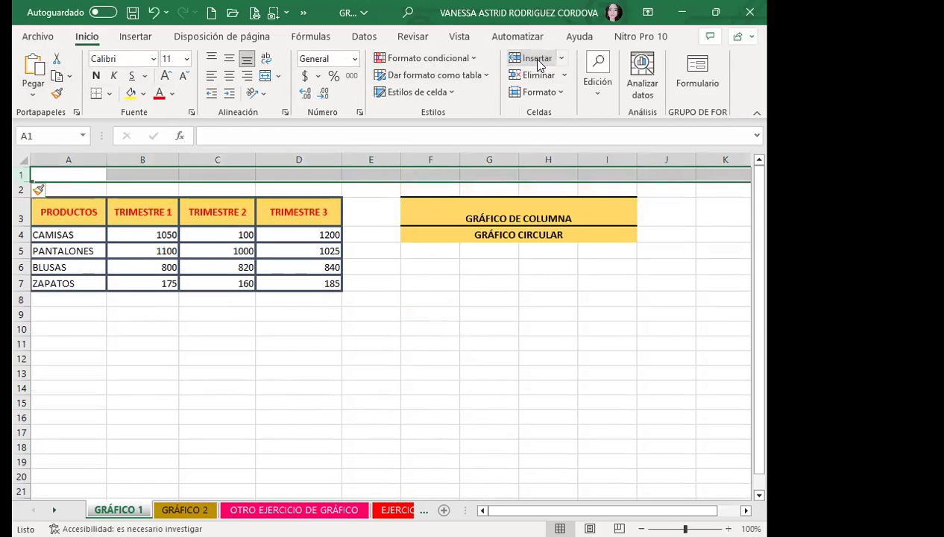
{"action": "left_click", "coordinate": [535, 64]}
{"action": "left_click", "coordinate": [344, 352]}
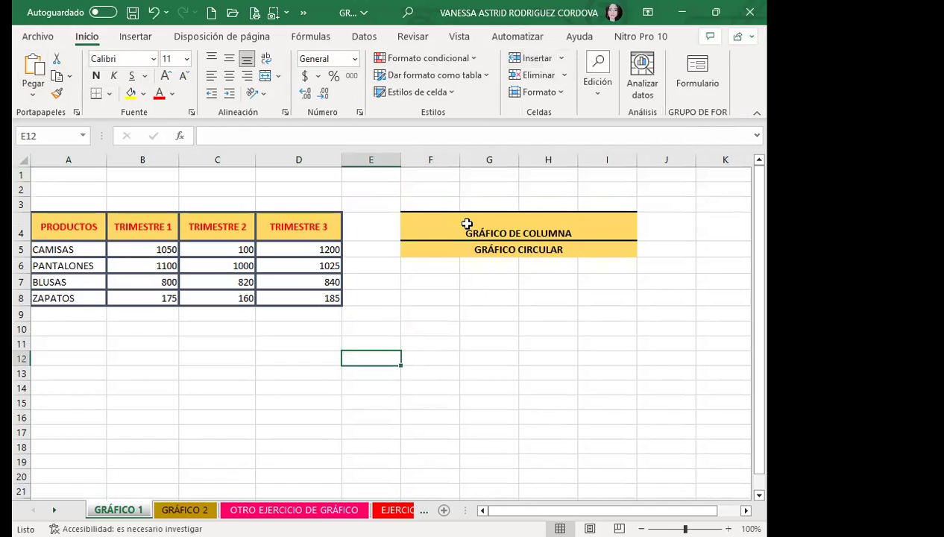
Move the merged GRÁFICO DE COLUMNA and GRÁFICO CIRCULAR titles from F4:I5 to A2:D3.
{"action": "left_click_drag", "start_coordinate": [467, 225], "coordinate": [523, 255]}
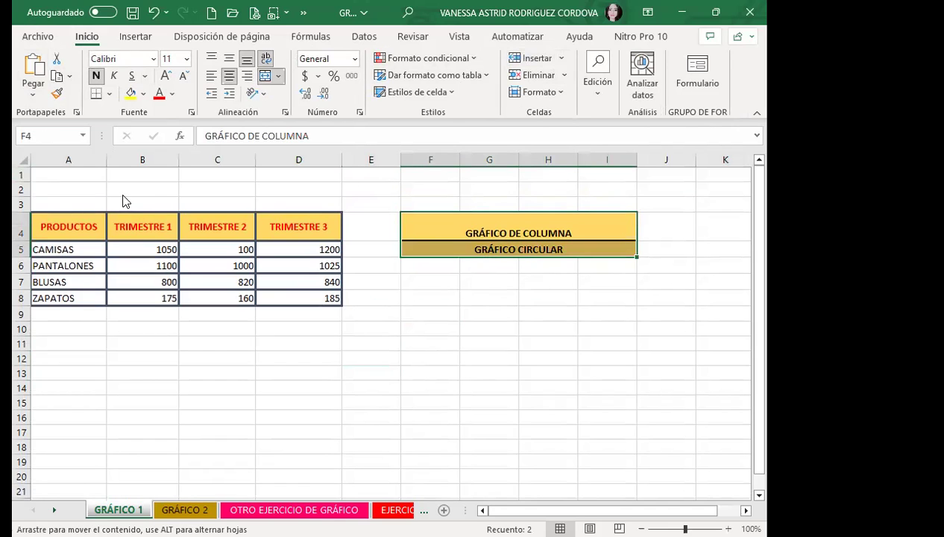
{"action": "left_click_drag", "start_coordinate": [119, 211], "coordinate": [120, 195]}
{"action": "left_click", "coordinate": [211, 354]}
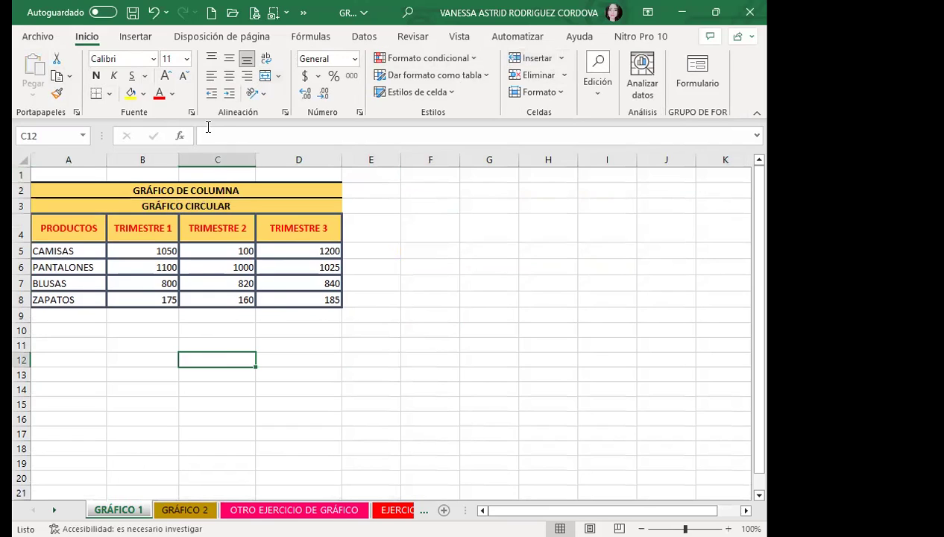
{"action": "left_click", "coordinate": [142, 272]}
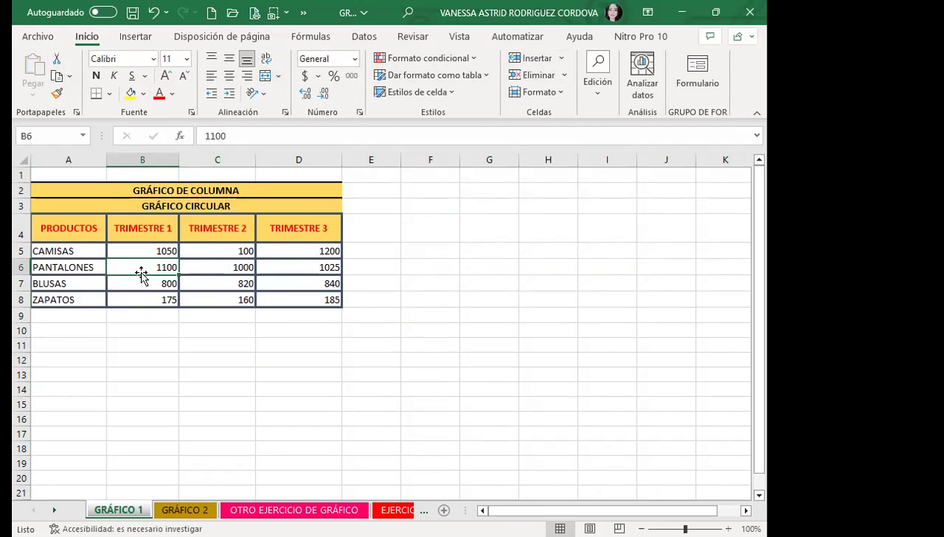
{"action": "left_click", "coordinate": [200, 266]}
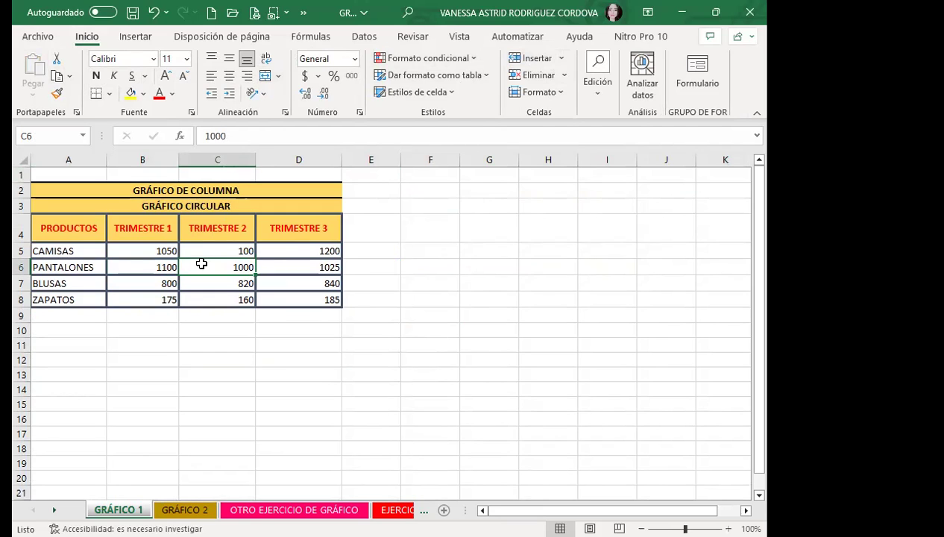
{"action": "left_click", "coordinate": [153, 267]}
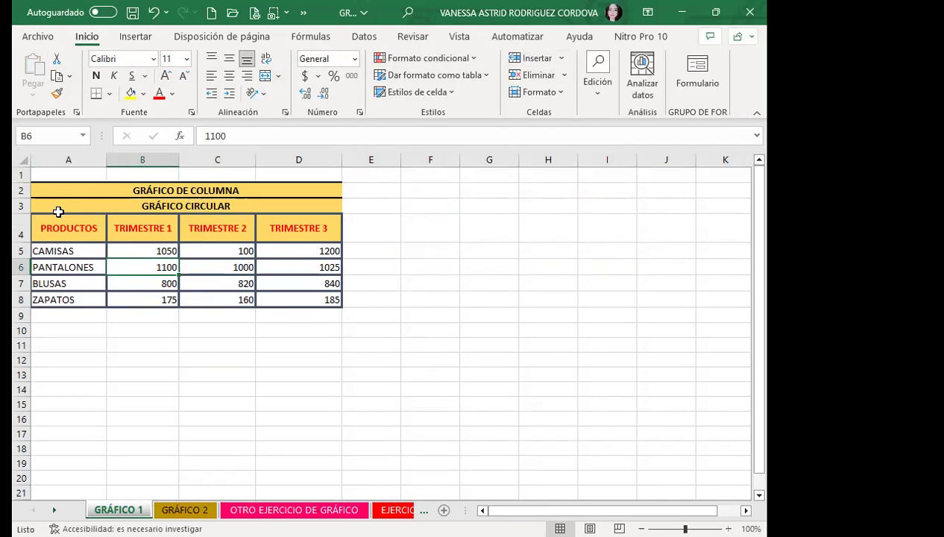
{"action": "mouse_move", "coordinate": [63, 223]}
{"action": "left_mouse_down"}
{"action": "mouse_move", "coordinate": [309, 290]}
{"action": "mouse_move", "coordinate": [308, 299]}
{"action": "left_mouse_up"}
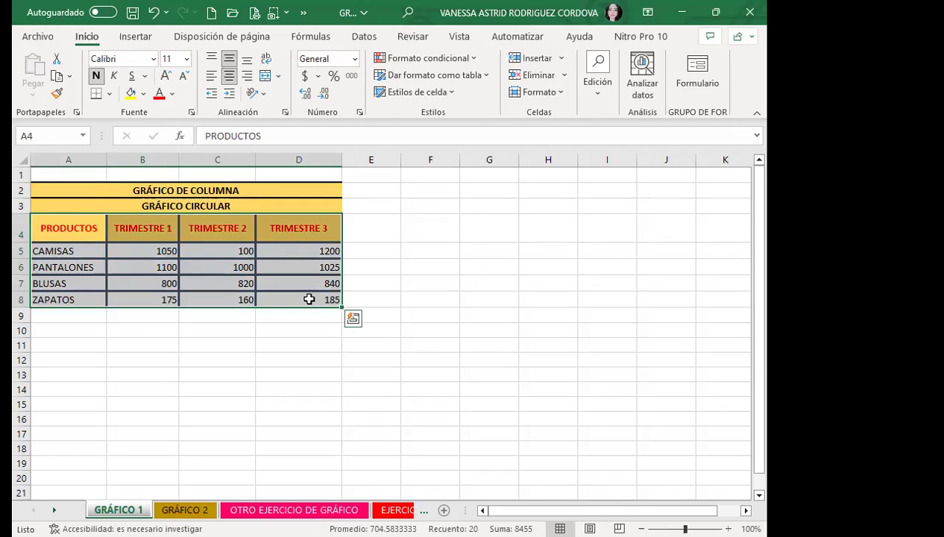
{"action": "left_click", "coordinate": [201, 266]}
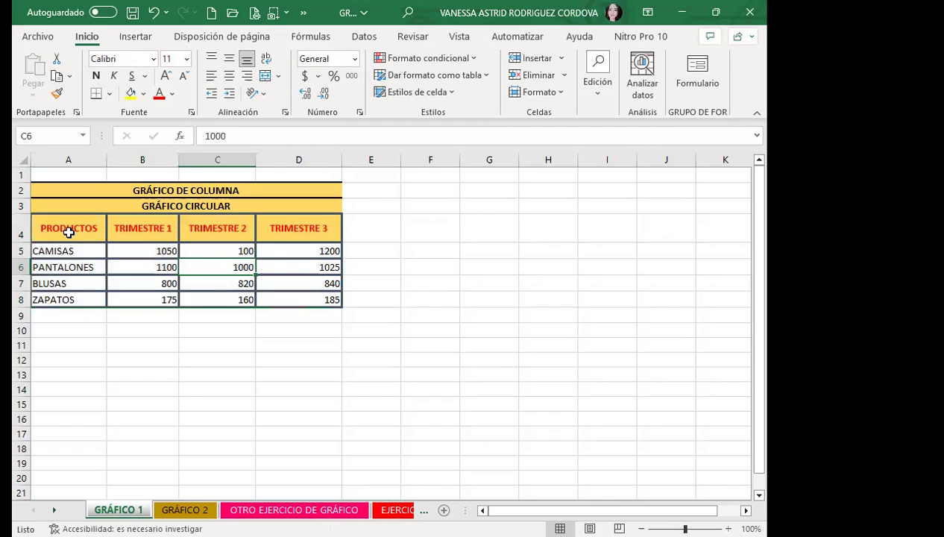
{"action": "left_click", "coordinate": [228, 282]}
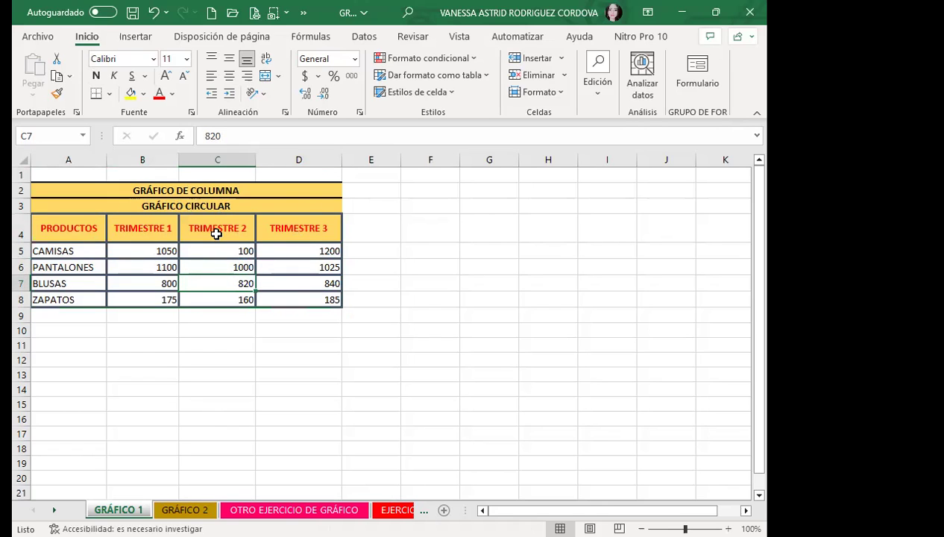
{"action": "left_click", "coordinate": [216, 233]}
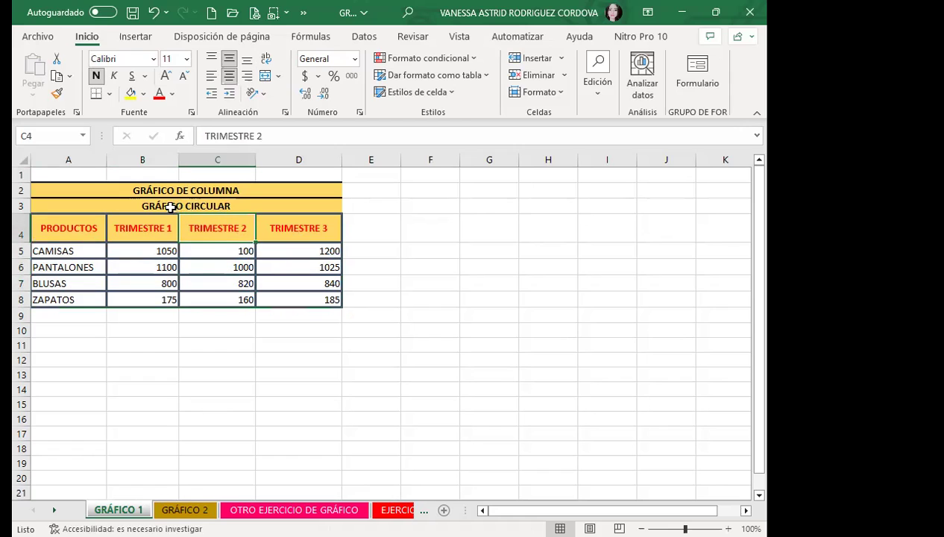
{"action": "left_click", "coordinate": [132, 192]}
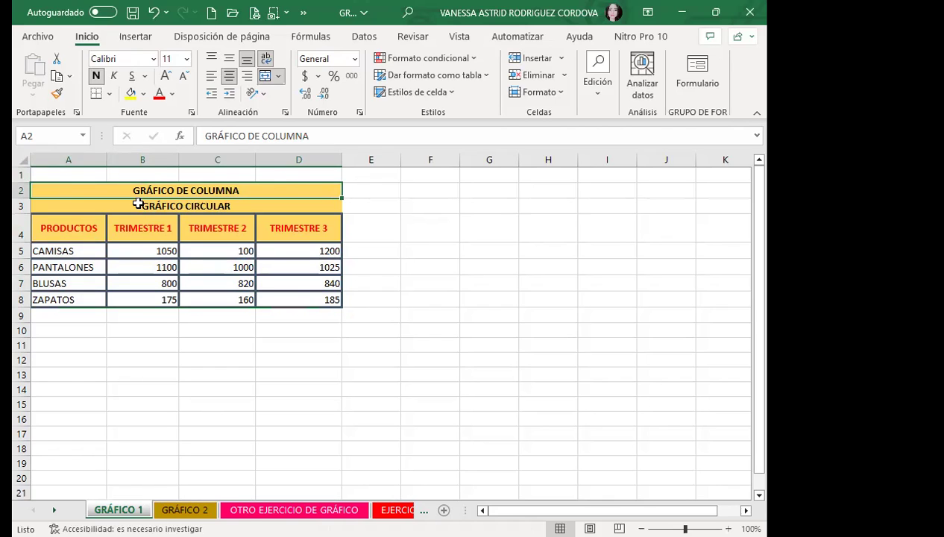
{"action": "left_click", "coordinate": [151, 233]}
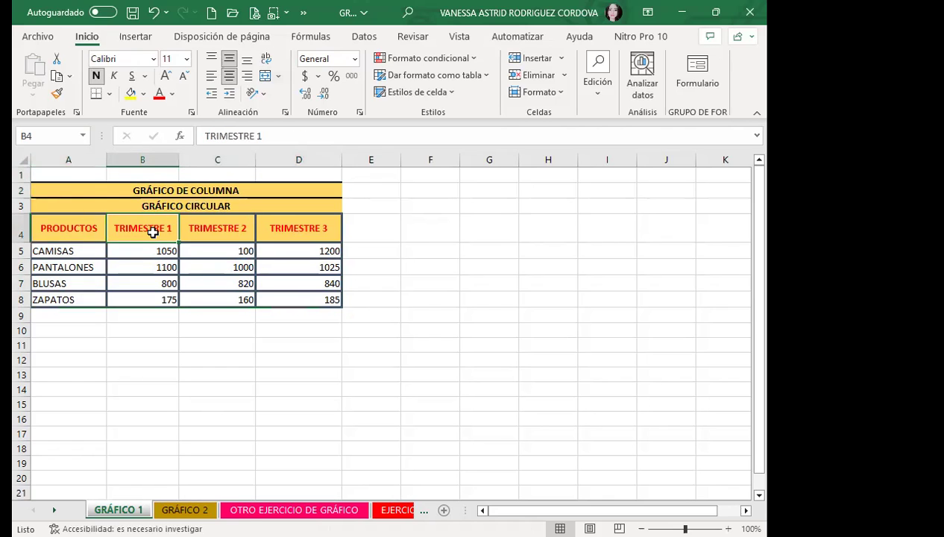
{"action": "left_click", "coordinate": [192, 266]}
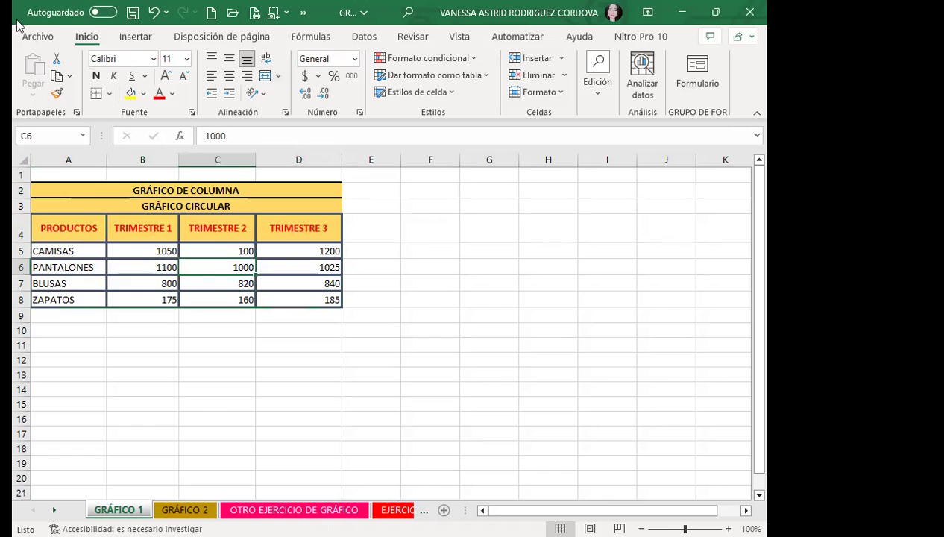
Insert a 2-D clustered column chart of the four products across Trimestre 1–3.
{"action": "left_click", "coordinate": [136, 37]}
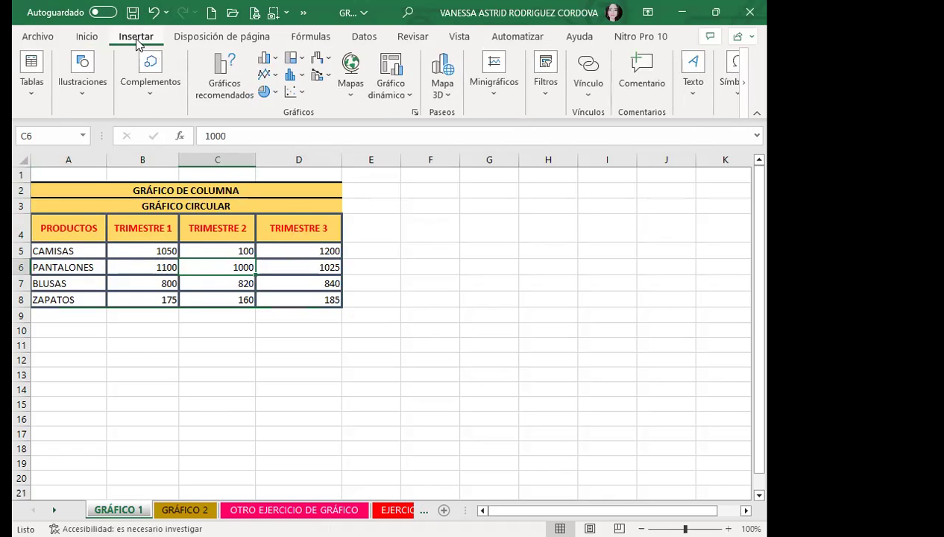
{"action": "left_click", "coordinate": [269, 64]}
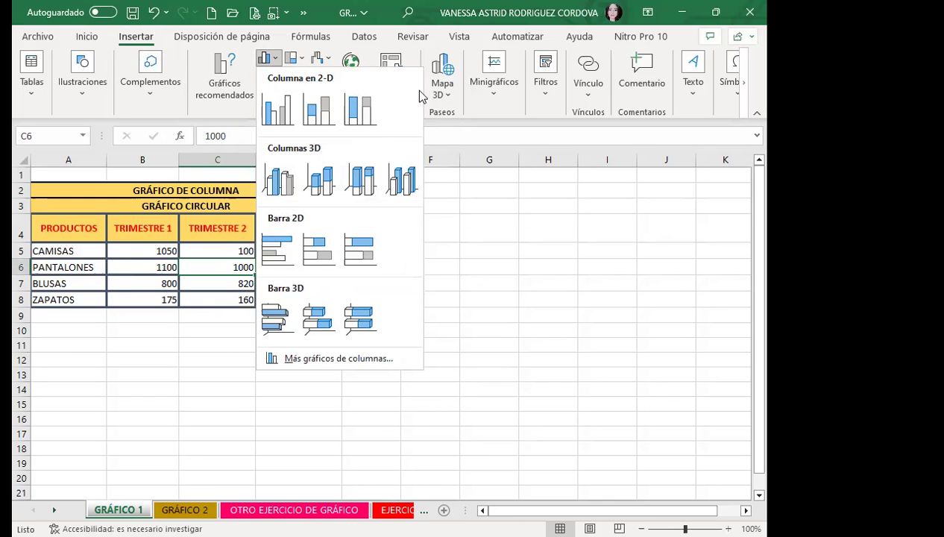
{"action": "left_click", "coordinate": [271, 111]}
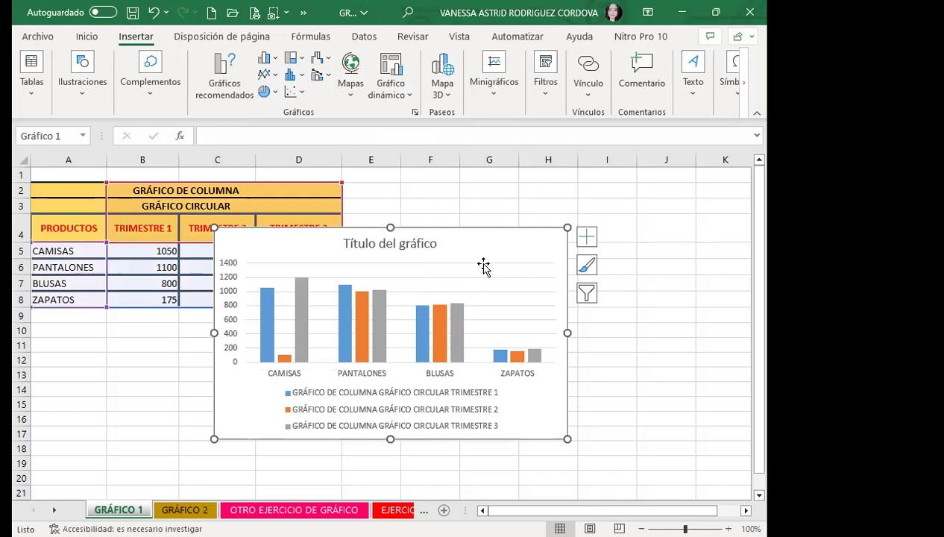
Drag the column chart to the right of the table, over columns E–K.
{"action": "left_click_drag", "start_coordinate": [492, 240], "coordinate": [576, 228]}
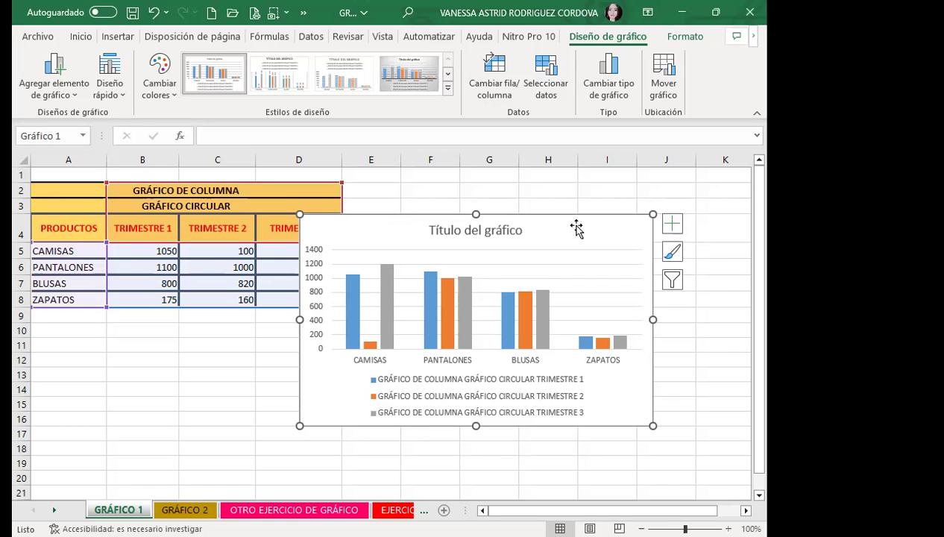
{"action": "left_click_drag", "start_coordinate": [372, 218], "coordinate": [462, 171]}
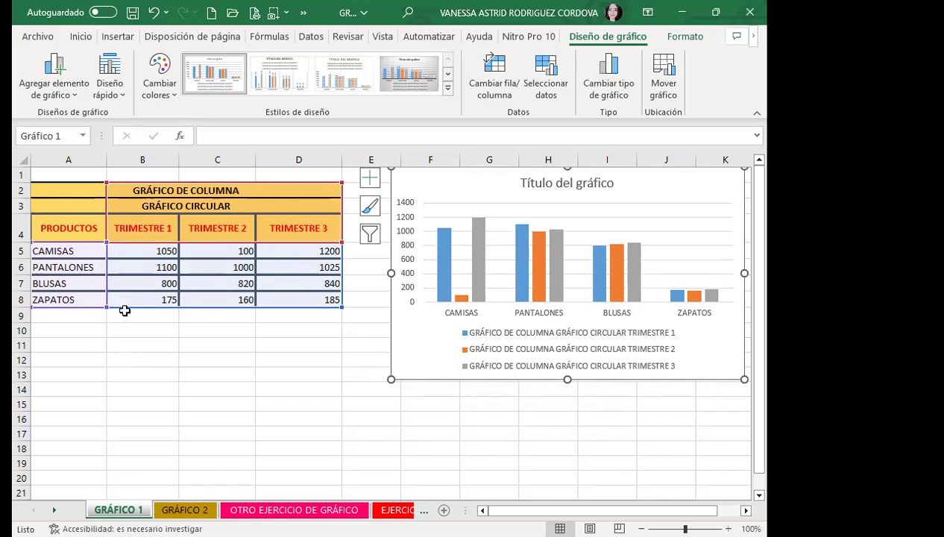
{"action": "mouse_move", "coordinate": [439, 186]}
{"action": "left_mouse_down"}
{"action": "mouse_move", "coordinate": [442, 210]}
{"action": "mouse_move", "coordinate": [420, 236]}
{"action": "left_mouse_up"}
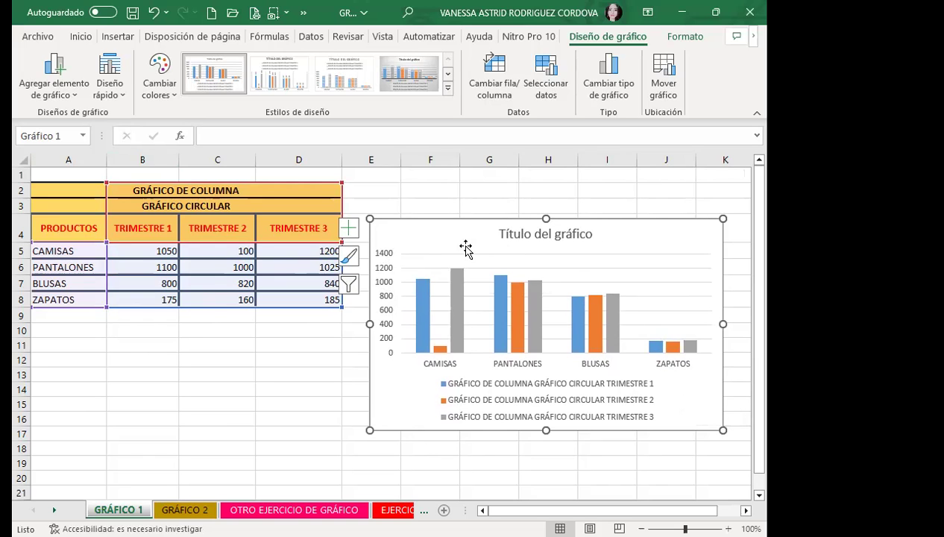
{"action": "key", "text": "Delete"}
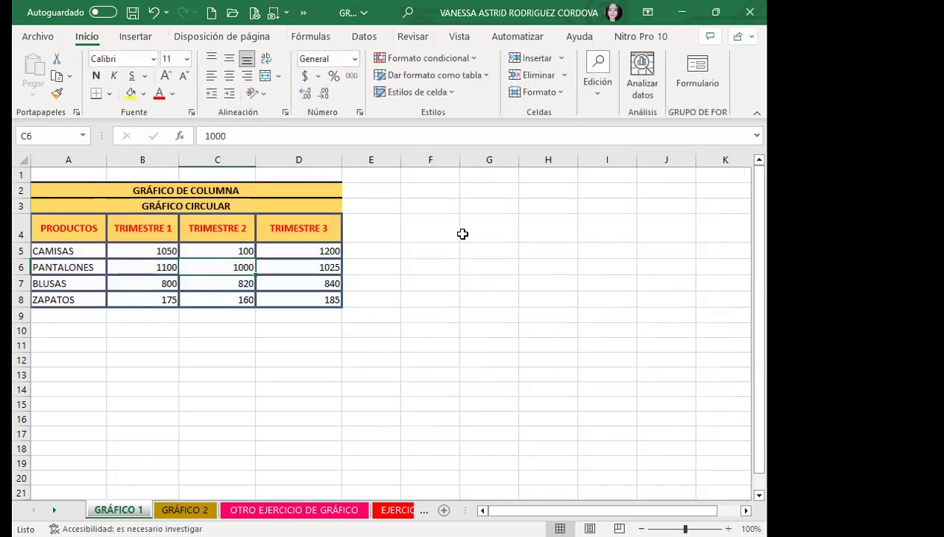
{"action": "left_click", "coordinate": [174, 317]}
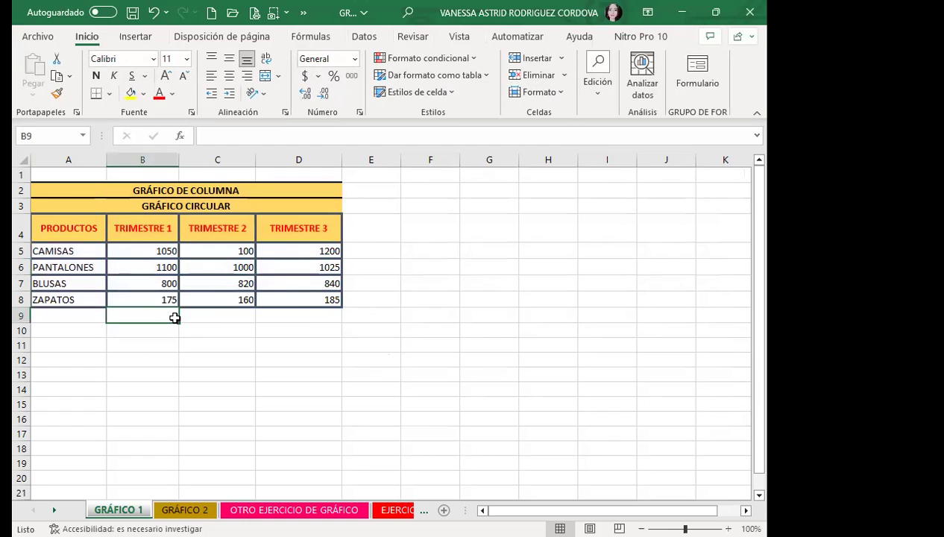
{"action": "left_click", "coordinate": [161, 284]}
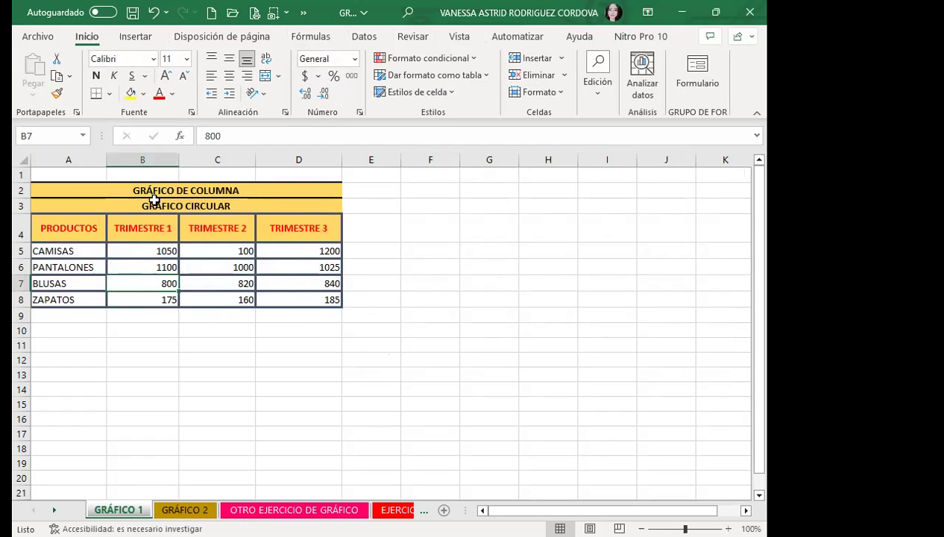
{"action": "left_click", "coordinate": [153, 202]}
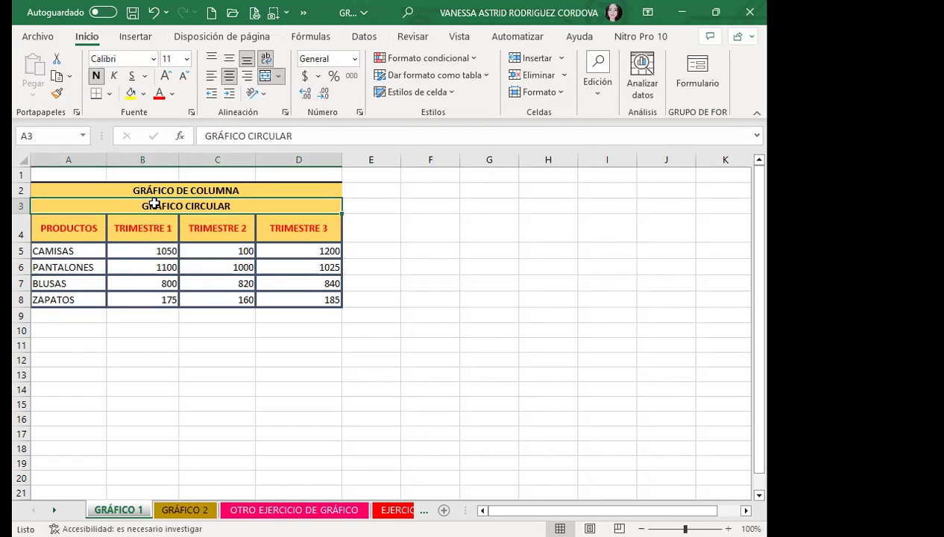
{"action": "mouse_move", "coordinate": [73, 227]}
{"action": "left_mouse_down"}
{"action": "mouse_move", "coordinate": [171, 243]}
{"action": "mouse_move", "coordinate": [280, 297]}
{"action": "left_mouse_up"}
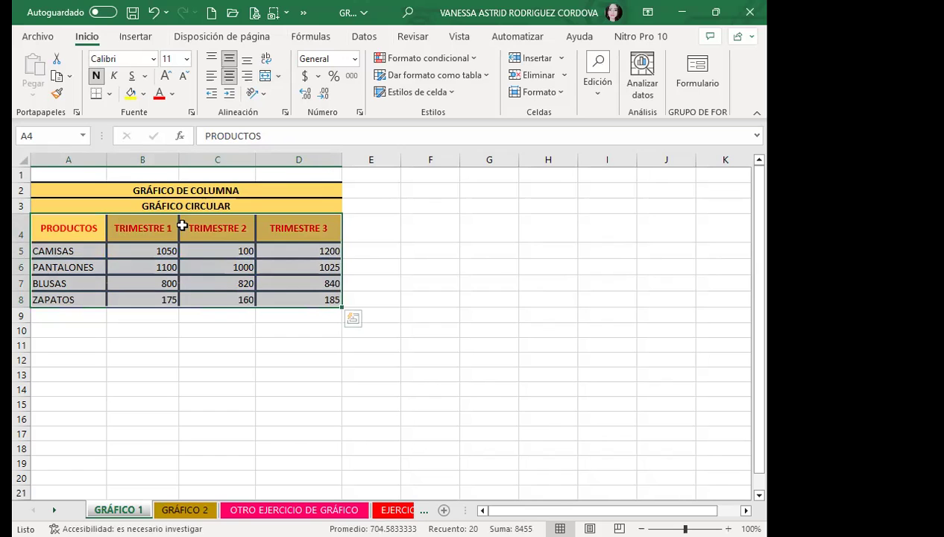
{"action": "left_click", "coordinate": [155, 233]}
{"action": "mouse_move", "coordinate": [78, 231]}
{"action": "left_mouse_down"}
{"action": "mouse_move", "coordinate": [267, 279]}
{"action": "mouse_move", "coordinate": [269, 297]}
{"action": "left_mouse_up"}
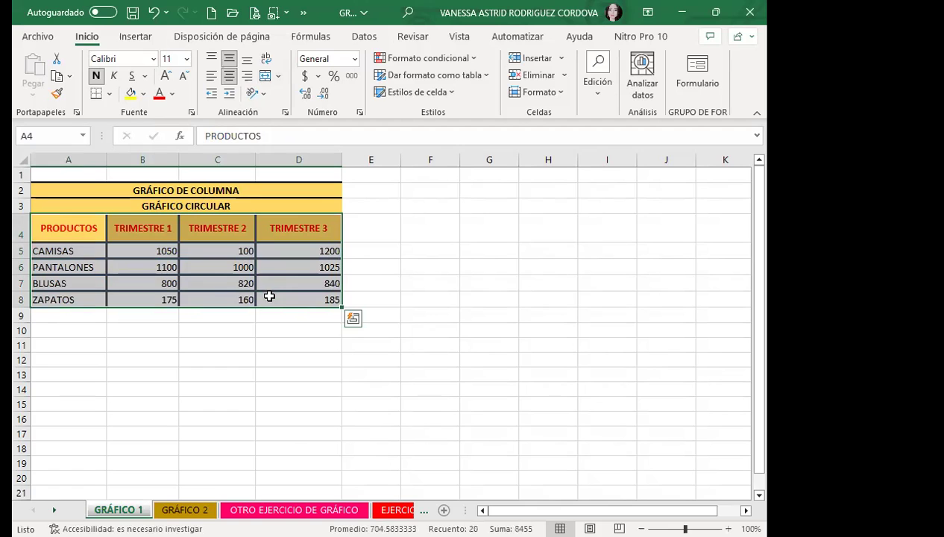
{"action": "left_click", "coordinate": [138, 37]}
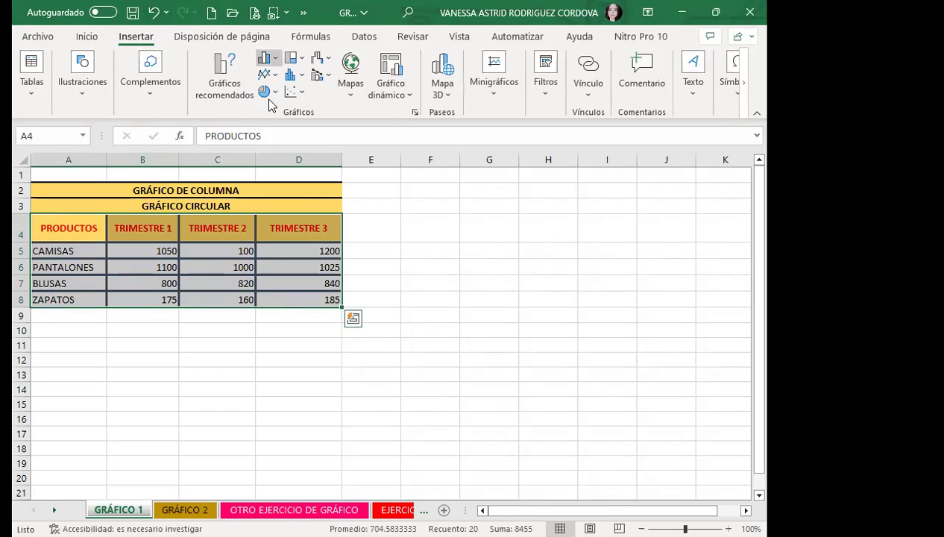
{"action": "key", "text": "alt+F1"}
{"action": "left_click_drag", "start_coordinate": [503, 247], "coordinate": [620, 215]}
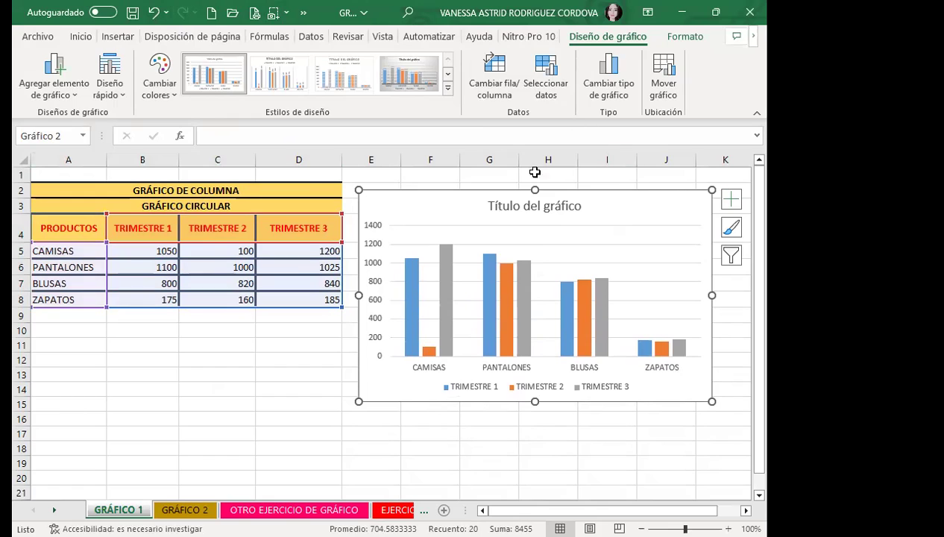
{"action": "mouse_move", "coordinate": [573, 312]}
{"action": "key", "text": "Delete"}
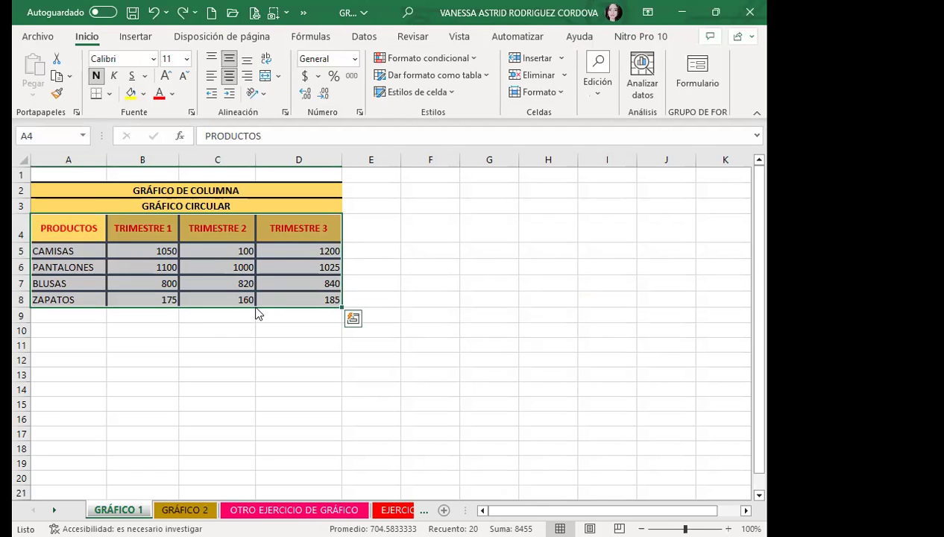
Undo the title move and inserted rows, then delete empty row 1 so the table starts at A1.
{"action": "key", "text": "ctrl+z"}
{"action": "key", "text": "ctrl+z"}
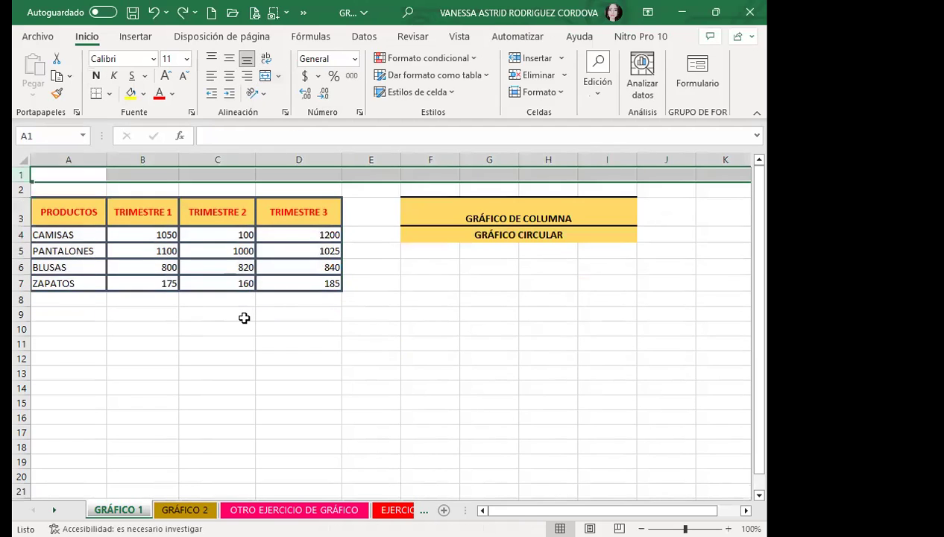
{"action": "key", "text": "ctrl+z"}
{"action": "left_click", "coordinate": [221, 344]}
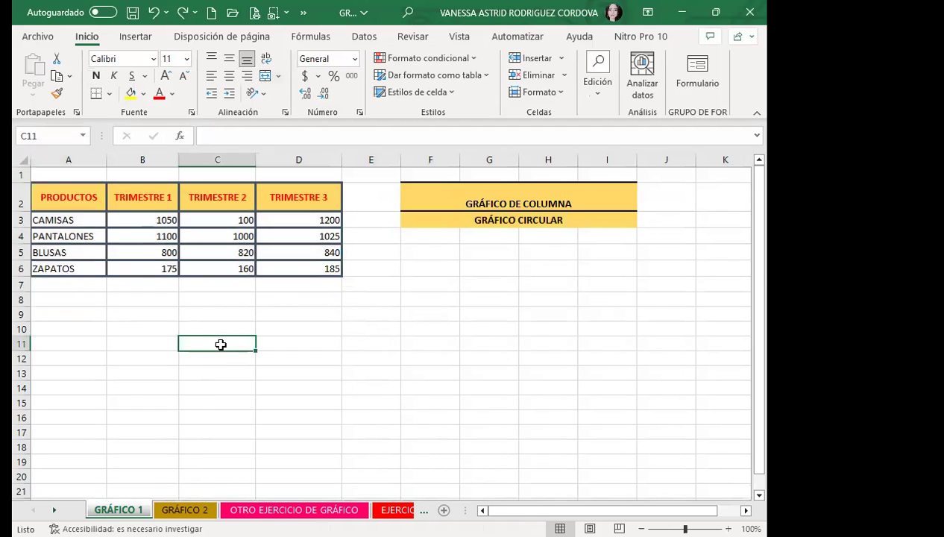
{"action": "left_click", "coordinate": [21, 174]}
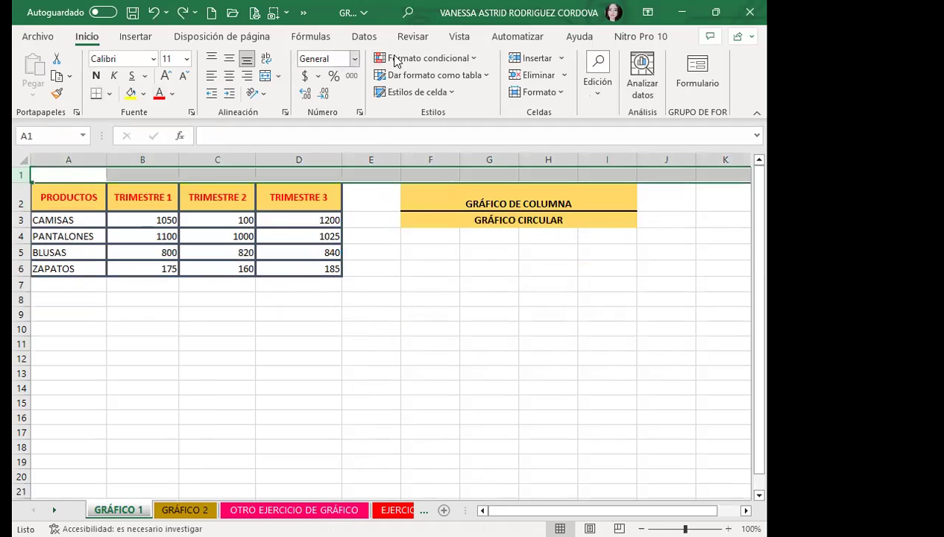
{"action": "left_click", "coordinate": [526, 74]}
{"action": "left_click", "coordinate": [248, 326]}
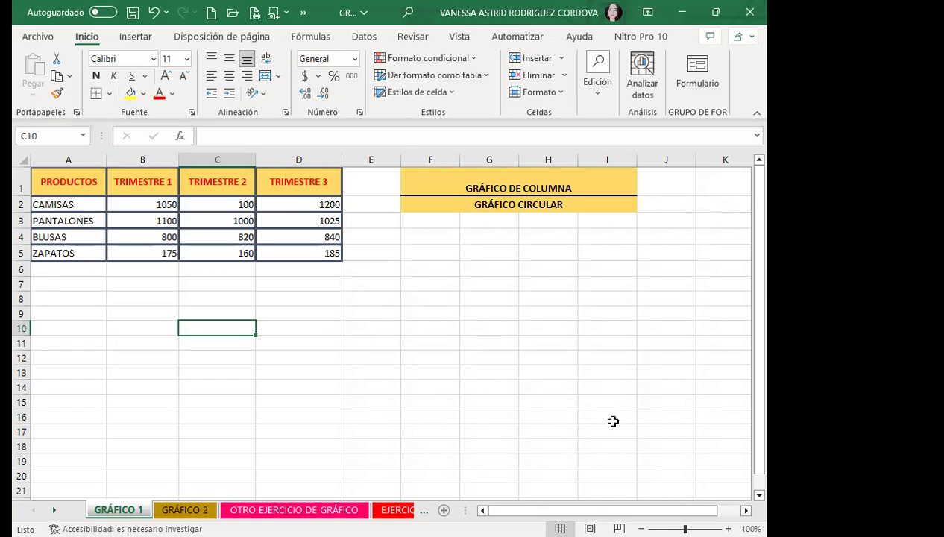
Select the sales table A1:D5 and insert a 2-D clustered column chart from it.
{"action": "left_click_drag", "start_coordinate": [374, 403], "coordinate": [510, 403]}
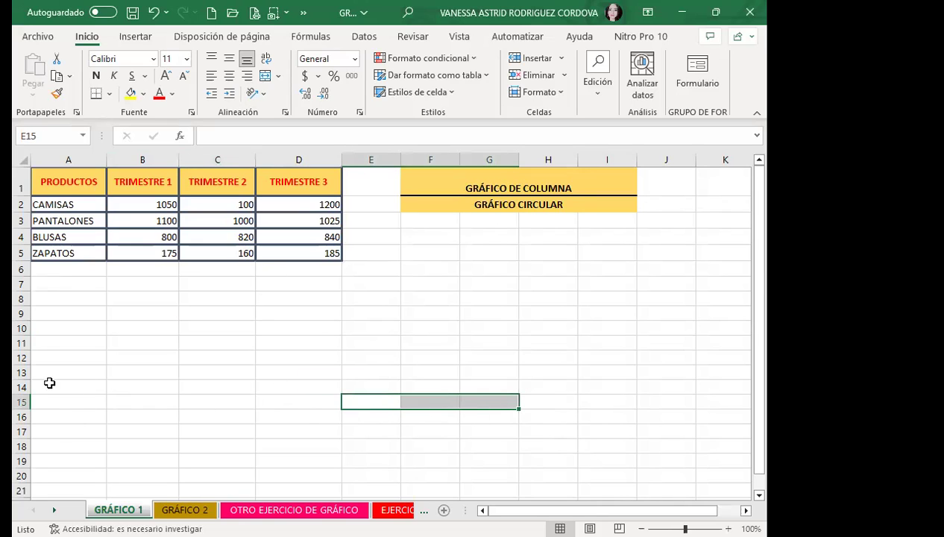
{"action": "left_click", "coordinate": [352, 359]}
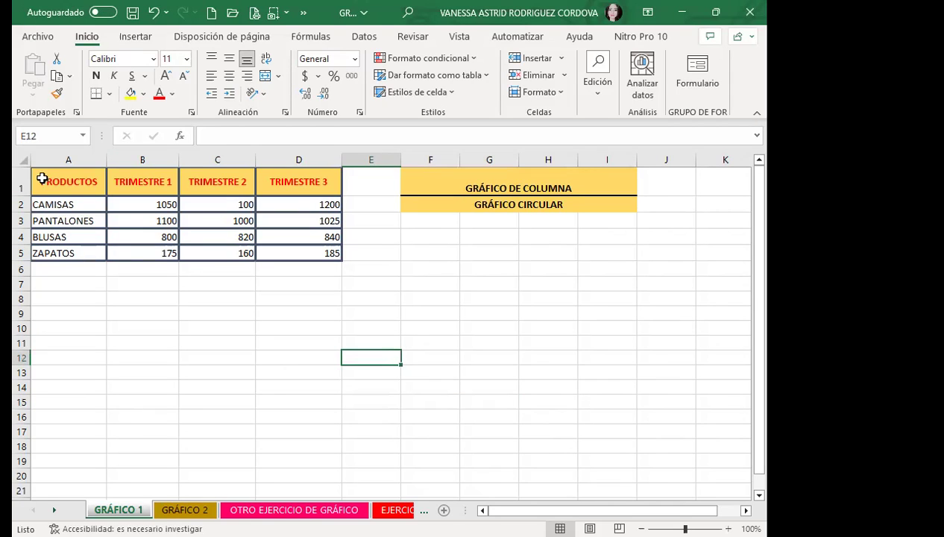
{"action": "left_click_drag", "start_coordinate": [42, 178], "coordinate": [326, 250]}
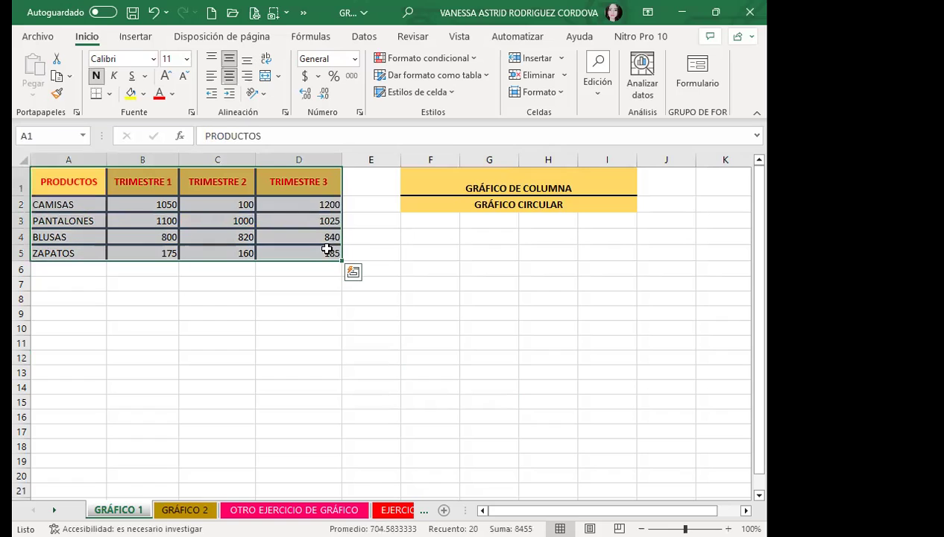
{"action": "mouse_move", "coordinate": [78, 181]}
{"action": "left_mouse_down"}
{"action": "mouse_move", "coordinate": [316, 237]}
{"action": "mouse_move", "coordinate": [316, 252]}
{"action": "left_mouse_up"}
{"action": "left_click", "coordinate": [136, 36]}
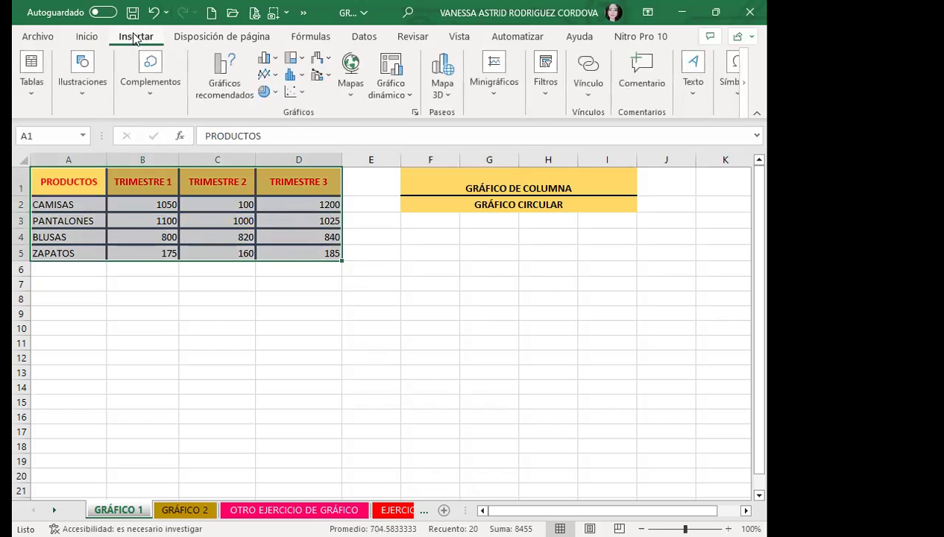
{"action": "left_click", "coordinate": [277, 59]}
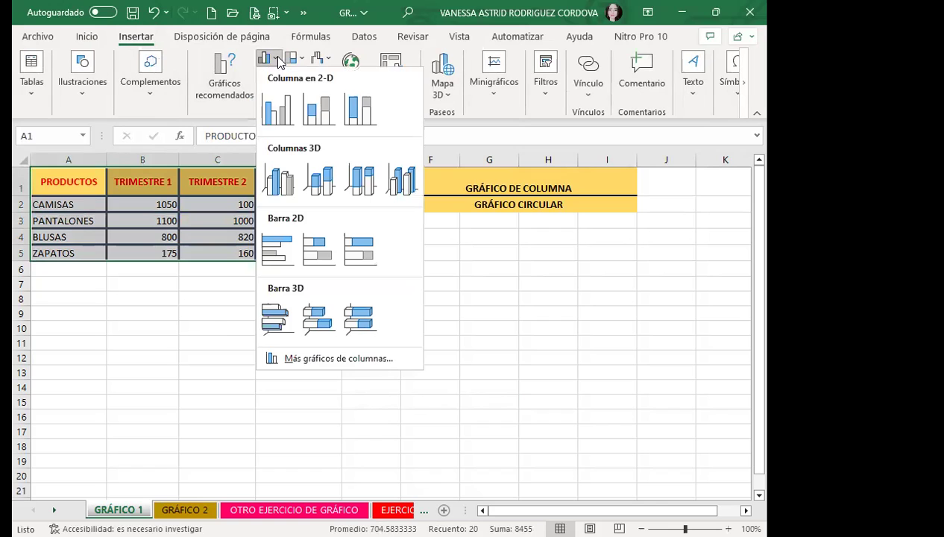
{"action": "left_click", "coordinate": [276, 110]}
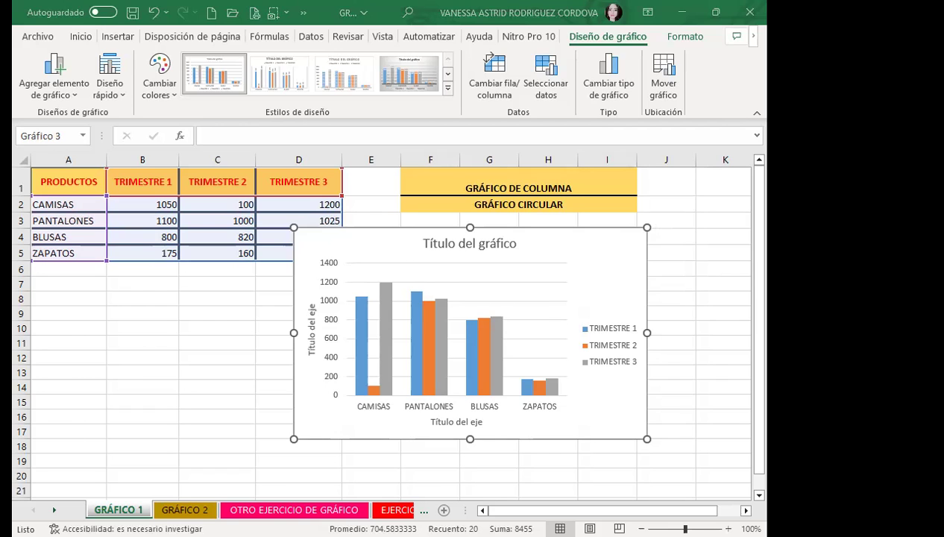
Move the chart right below the GRÁFICO titles, then reselect it to show Diseño de gráfico options.
{"action": "left_click_drag", "start_coordinate": [541, 247], "coordinate": [598, 258]}
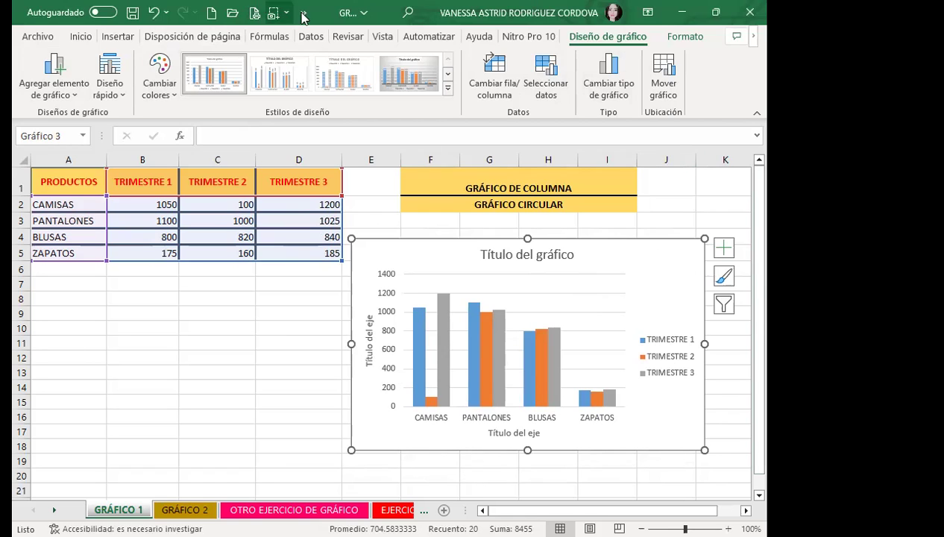
{"action": "left_click", "coordinate": [231, 326]}
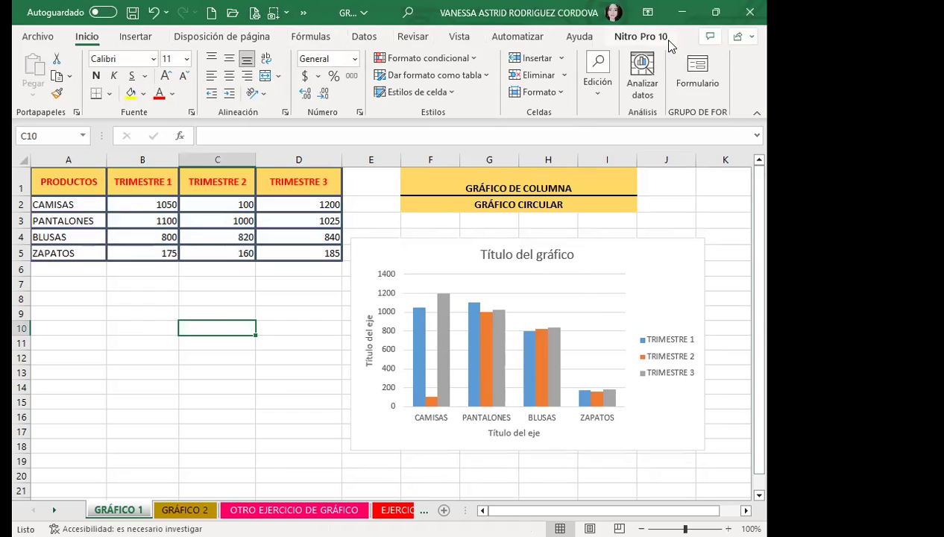
{"action": "left_click", "coordinate": [143, 219]}
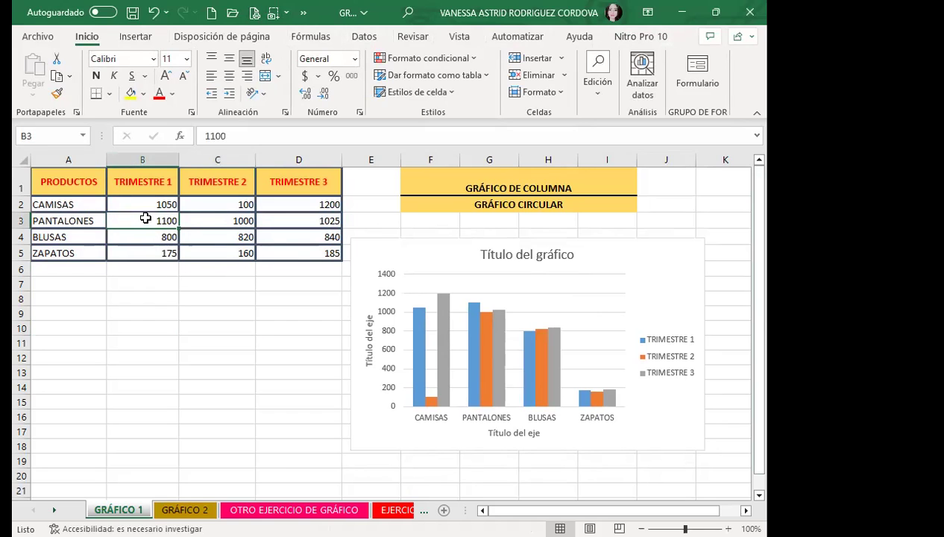
{"action": "left_click", "coordinate": [403, 288]}
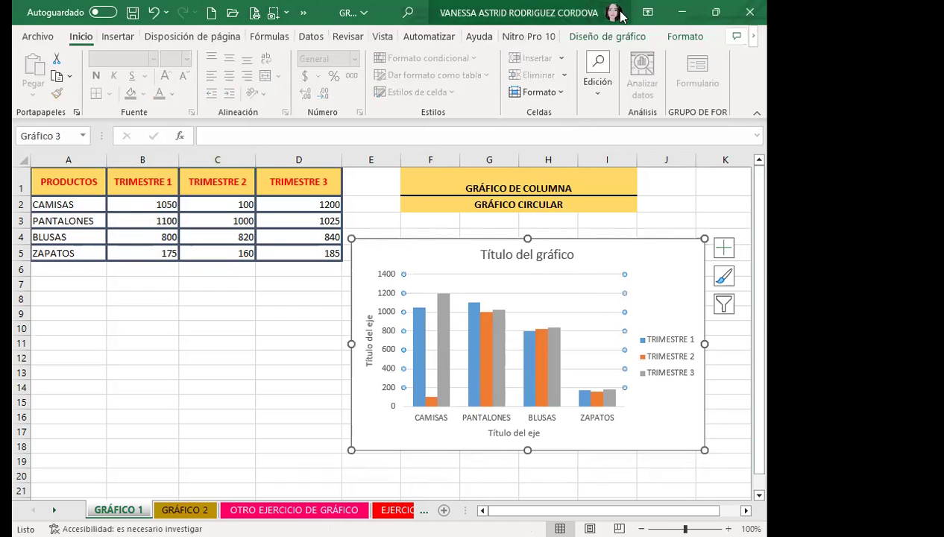
{"action": "left_click", "coordinate": [608, 36]}
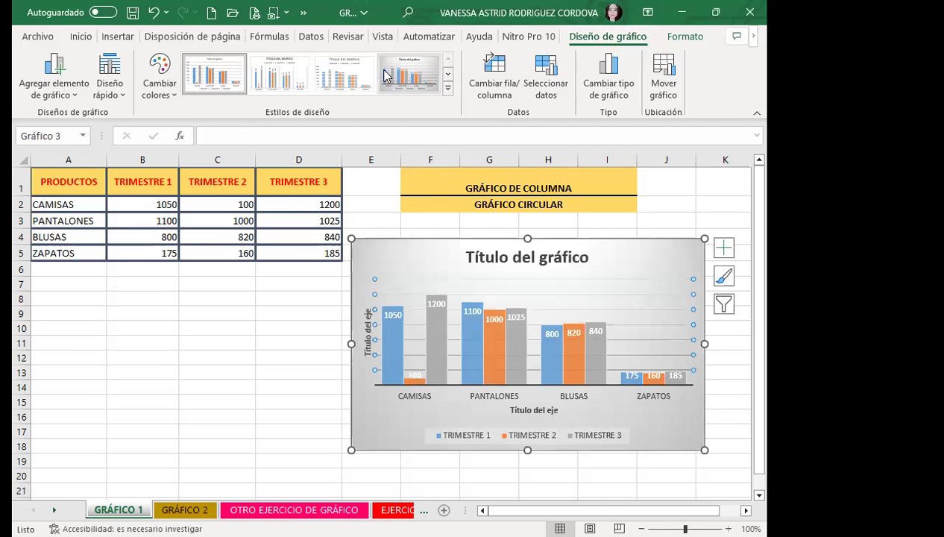
Select the whole chart area and bring up its Formato options.
{"action": "left_click", "coordinate": [686, 38]}
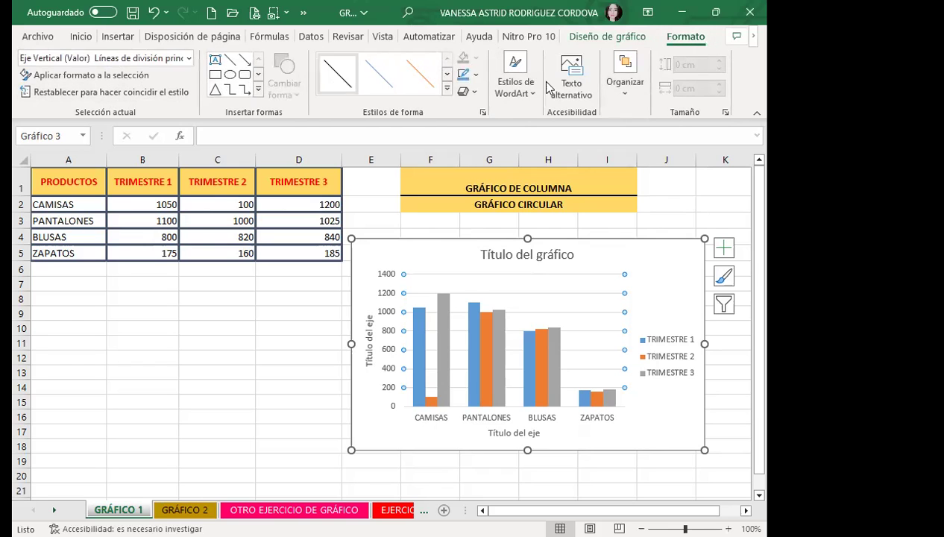
{"action": "left_click", "coordinate": [628, 41]}
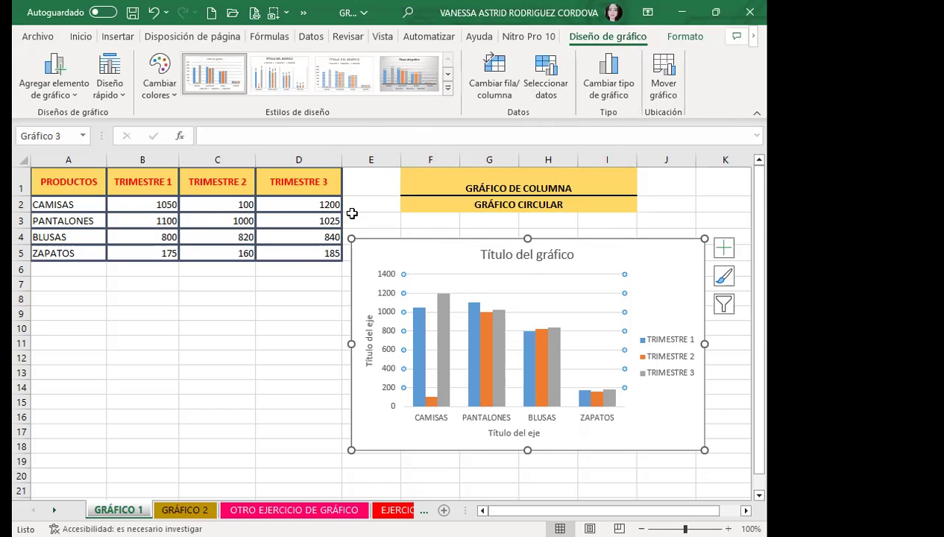
{"action": "left_click", "coordinate": [408, 265]}
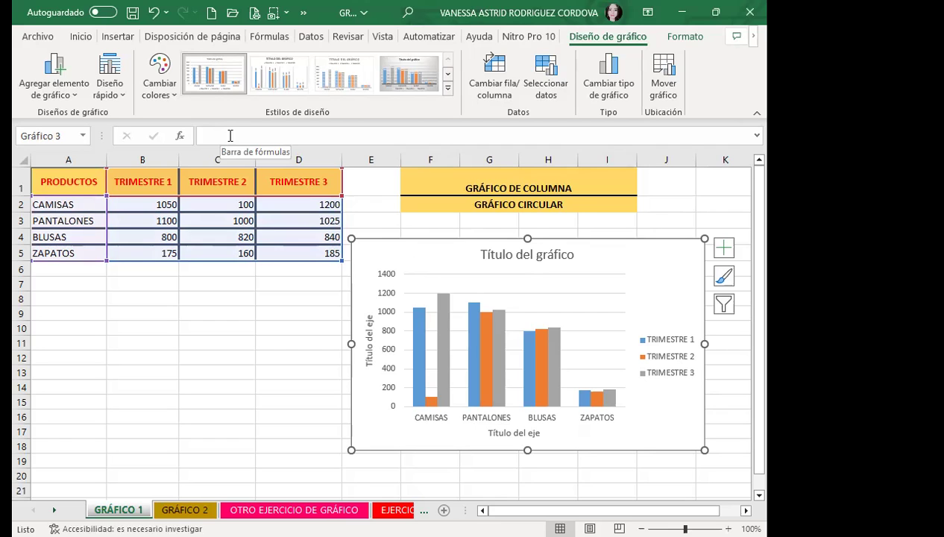
{"action": "left_click", "coordinate": [685, 36]}
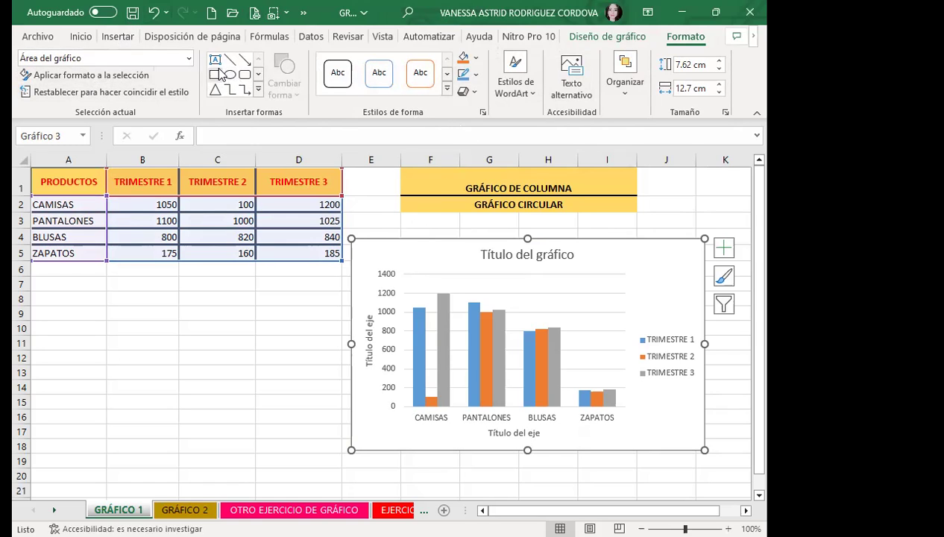
Expand the full Insertar formas gallery to reach the cube shape.
{"action": "left_click", "coordinate": [486, 255]}
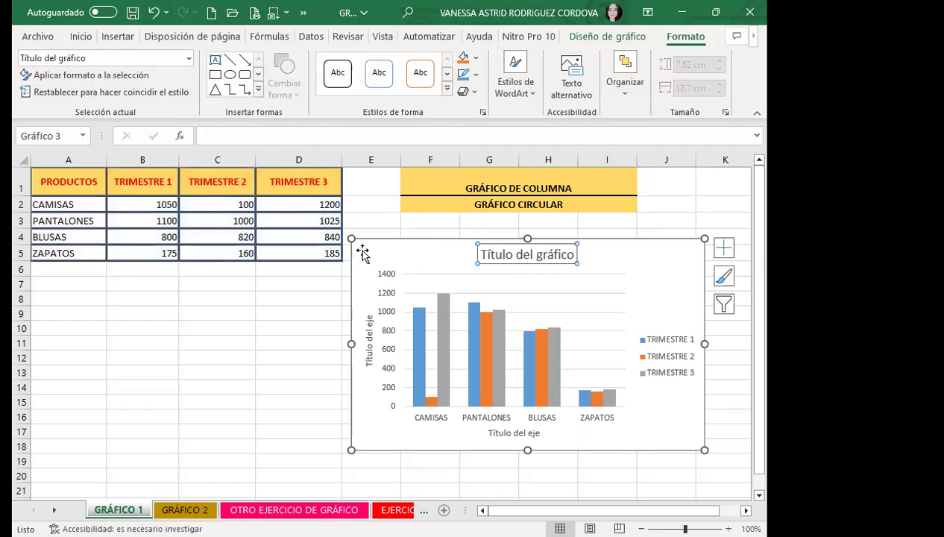
{"action": "left_click", "coordinate": [416, 264]}
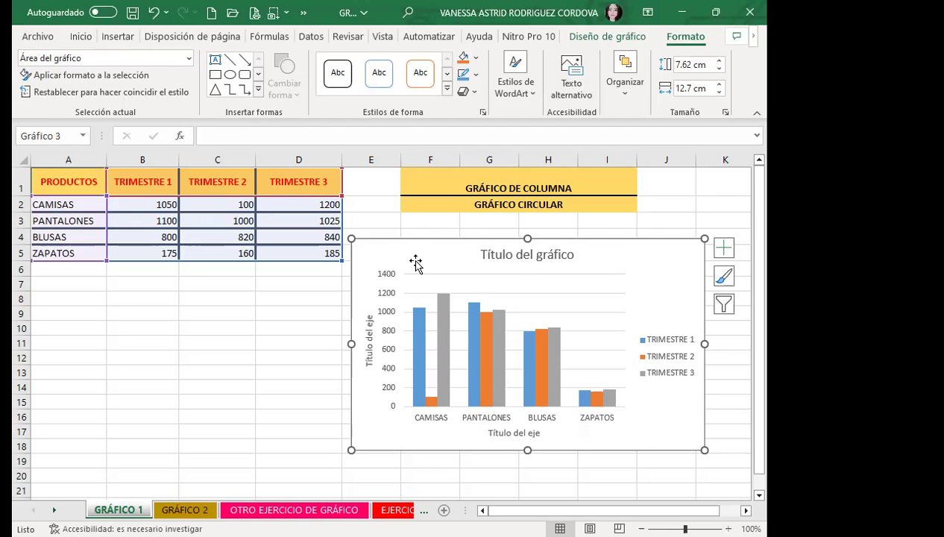
{"action": "left_click", "coordinate": [258, 88]}
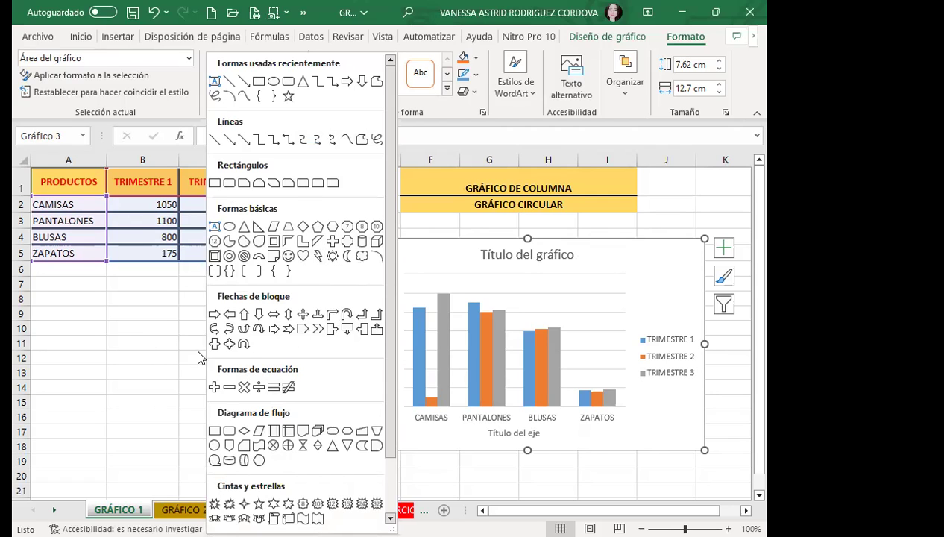
Draw a 3D cube below the sales table and fill it with a darker blue.
{"action": "left_click", "coordinate": [377, 242]}
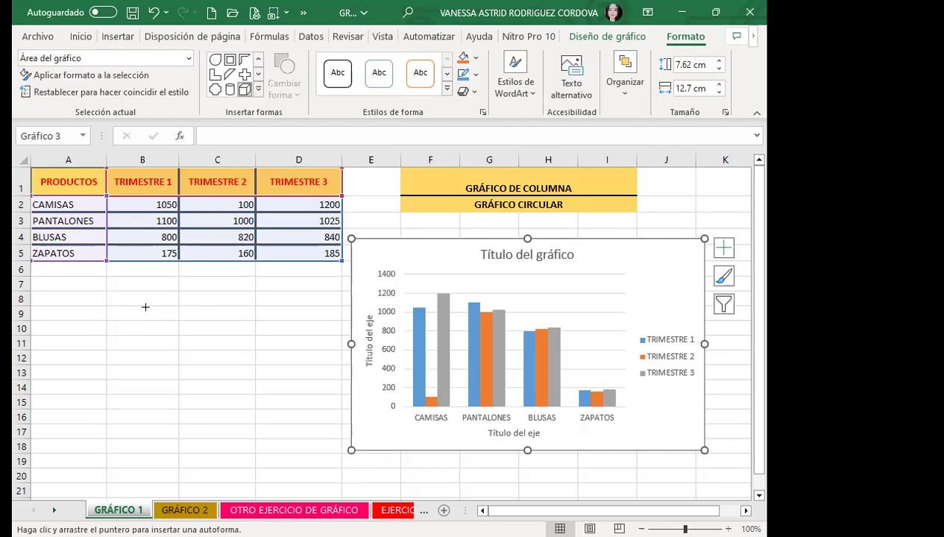
{"action": "mouse_move", "coordinate": [169, 290]}
{"action": "left_mouse_down"}
{"action": "mouse_move", "coordinate": [289, 398]}
{"action": "mouse_move", "coordinate": [314, 457]}
{"action": "left_mouse_up"}
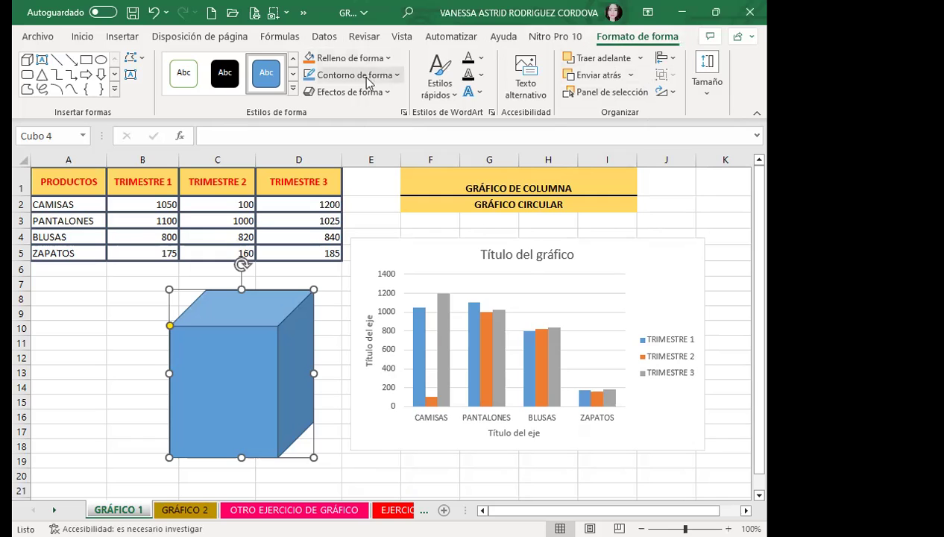
{"action": "left_click", "coordinate": [385, 59]}
{"action": "left_click", "coordinate": [361, 168]}
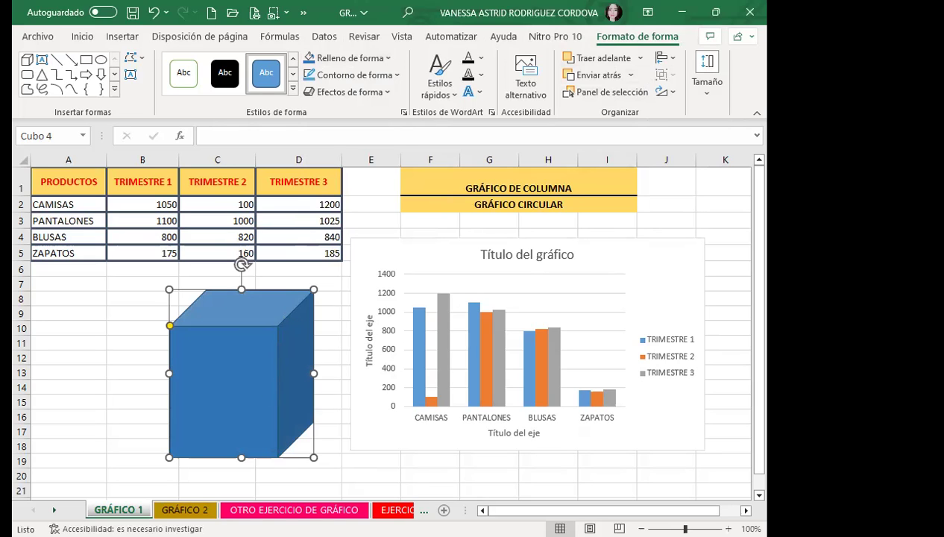
{"action": "key", "text": "Escape"}
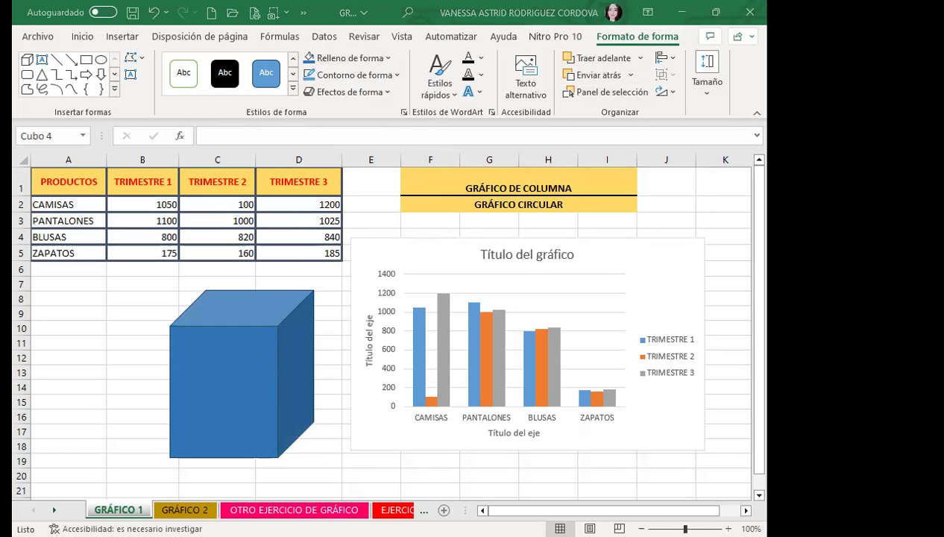
Select the cube and try a light green shape fill on it.
{"action": "left_click", "coordinate": [235, 361]}
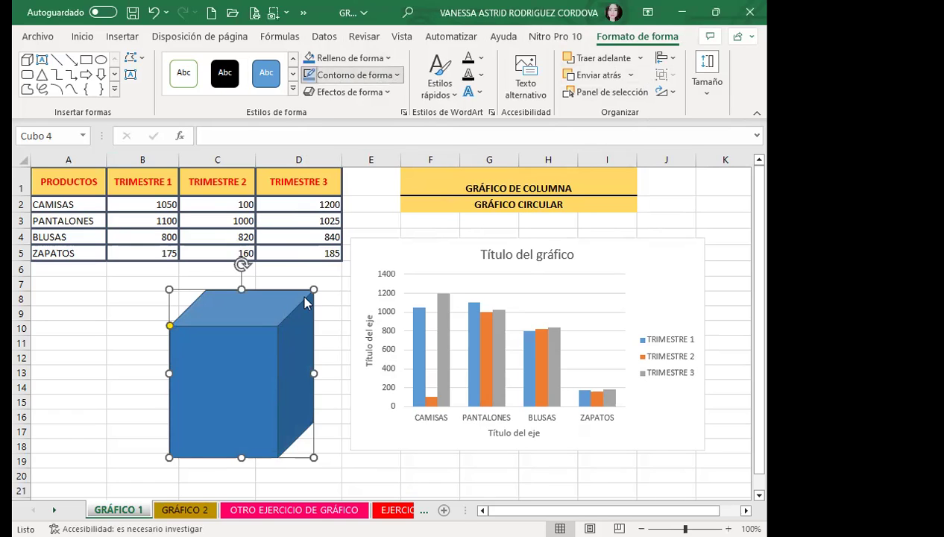
{"action": "left_click", "coordinate": [397, 74]}
{"action": "mouse_move", "coordinate": [343, 317]}
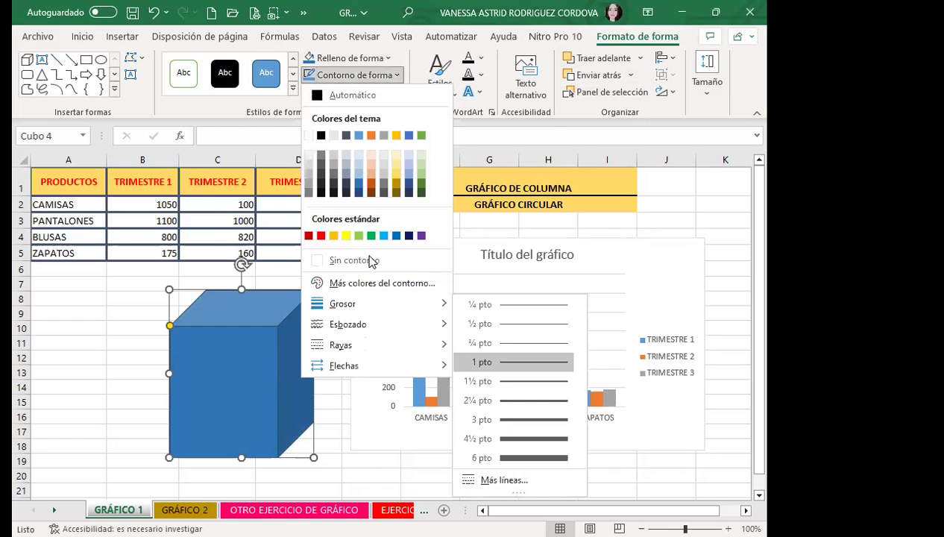
{"action": "left_click", "coordinate": [386, 58]}
{"action": "left_click", "coordinate": [356, 216]}
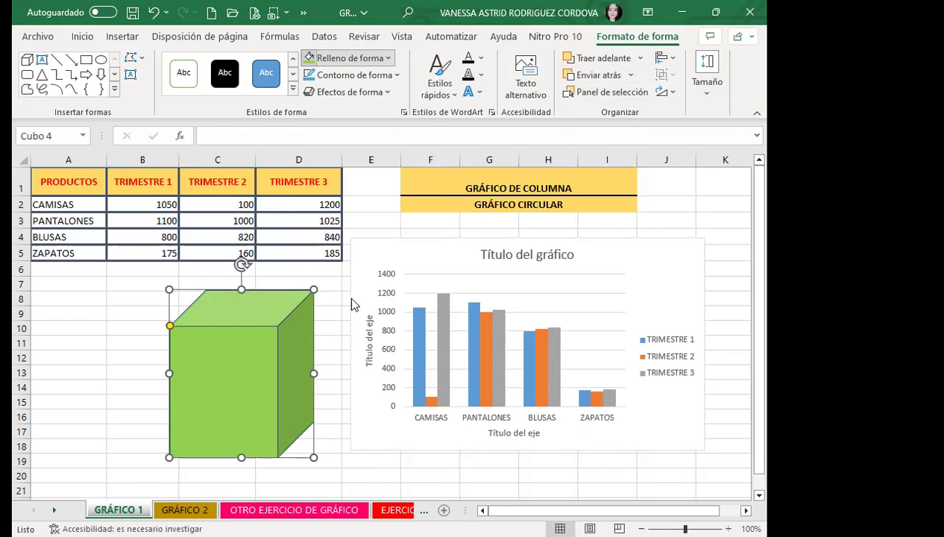
Give the cube a light blue textured fill, then start an online picture search for it.
{"action": "left_click", "coordinate": [351, 58]}
{"action": "mouse_move", "coordinate": [350, 307]}
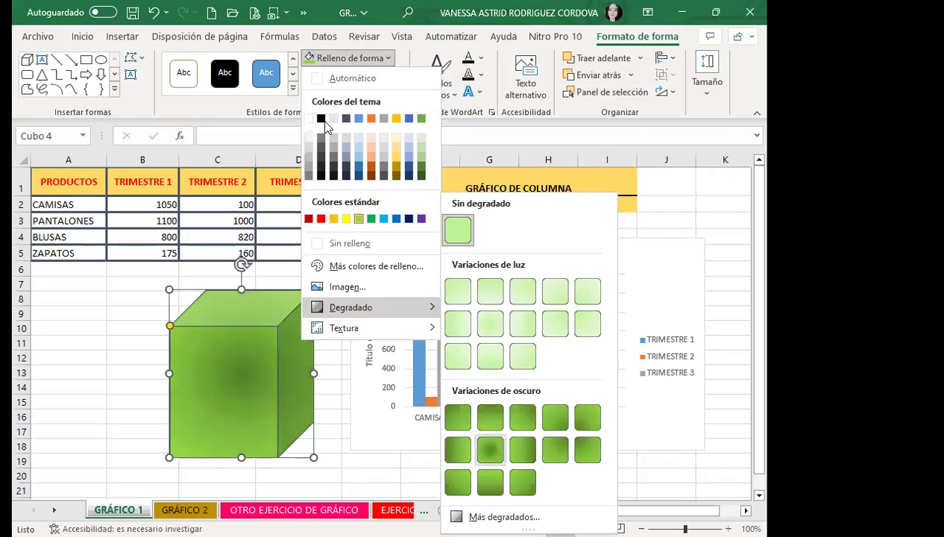
{"action": "left_click", "coordinate": [349, 59]}
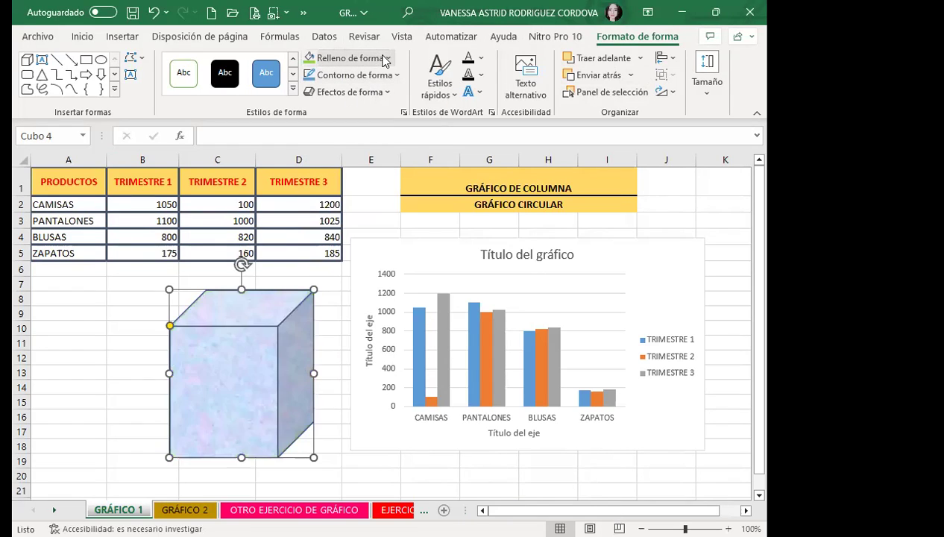
{"action": "left_click", "coordinate": [354, 293]}
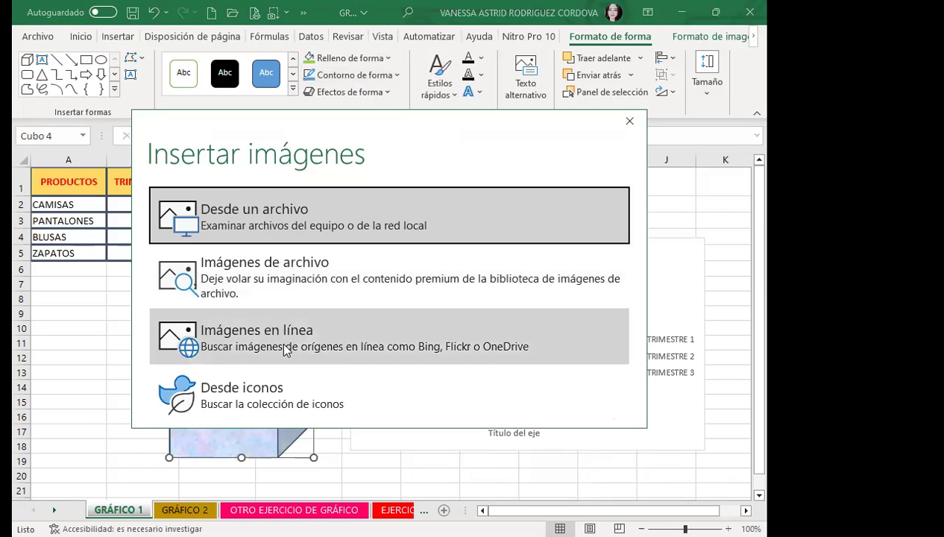
{"action": "left_click", "coordinate": [281, 340]}
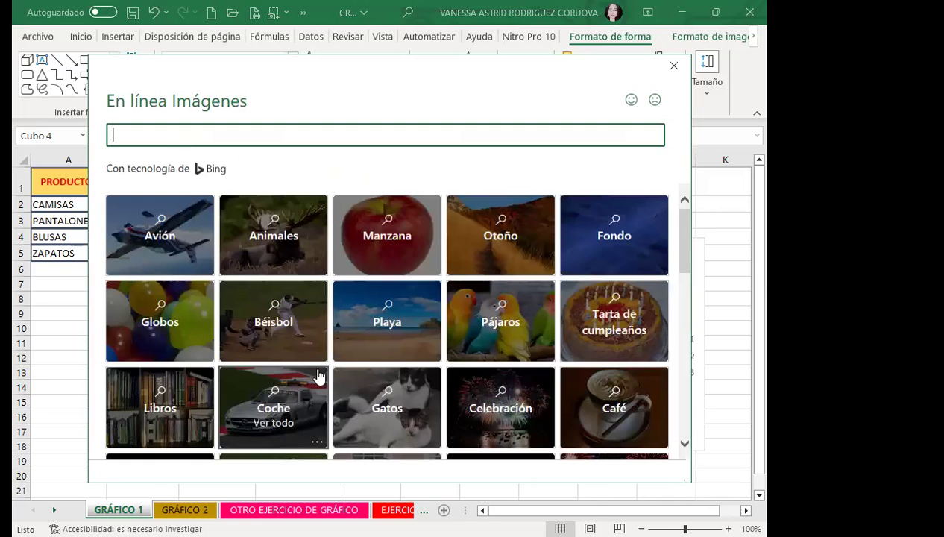
Search online images for 'PAISAJES' and fill the cube with the first landscape picture.
{"action": "type", "text": "PAISAJES"}
{"action": "key", "text": "Return"}
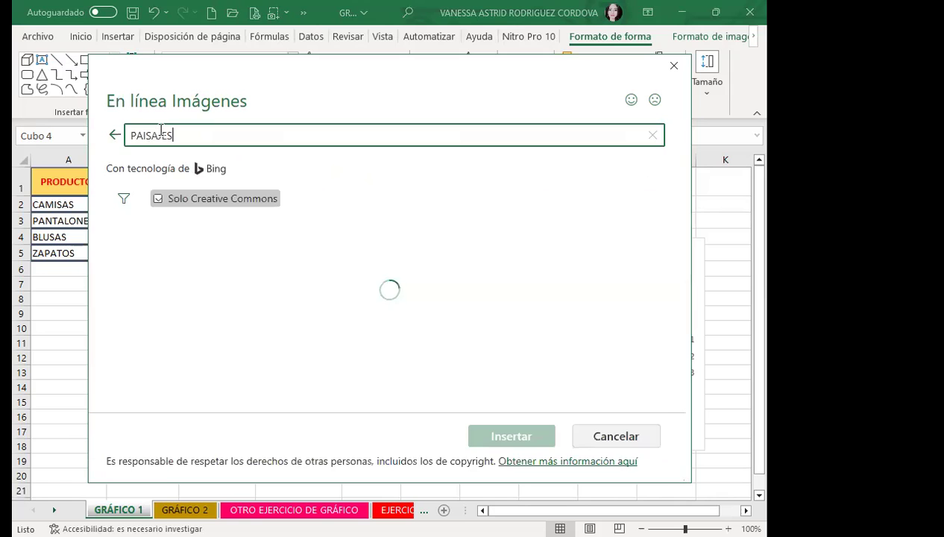
{"action": "left_click", "coordinate": [171, 302]}
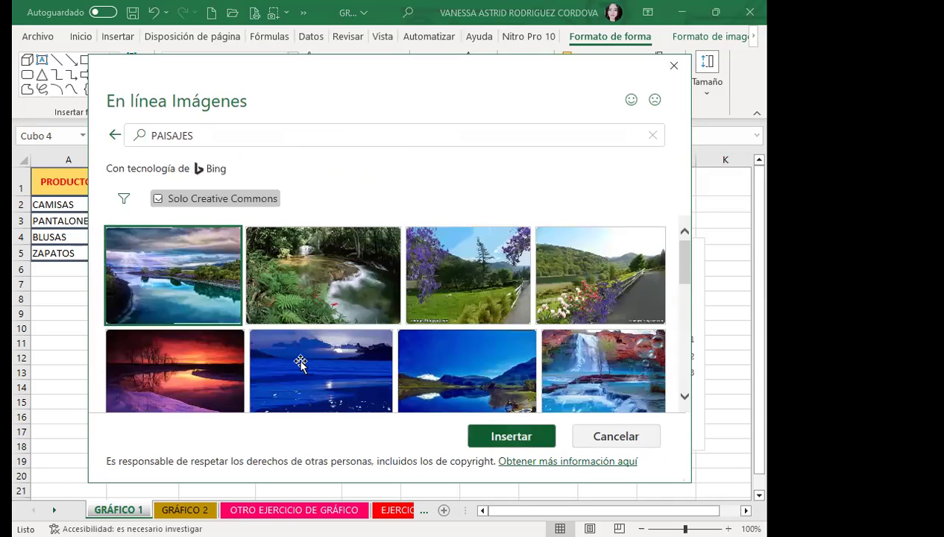
{"action": "double_click", "coordinate": [265, 350]}
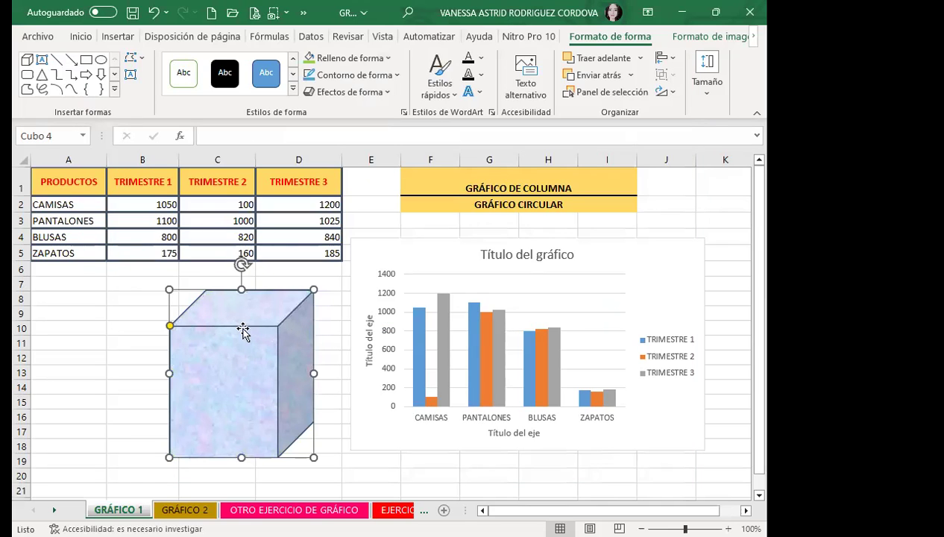
{"action": "left_click_drag", "start_coordinate": [238, 350], "coordinate": [237, 352]}
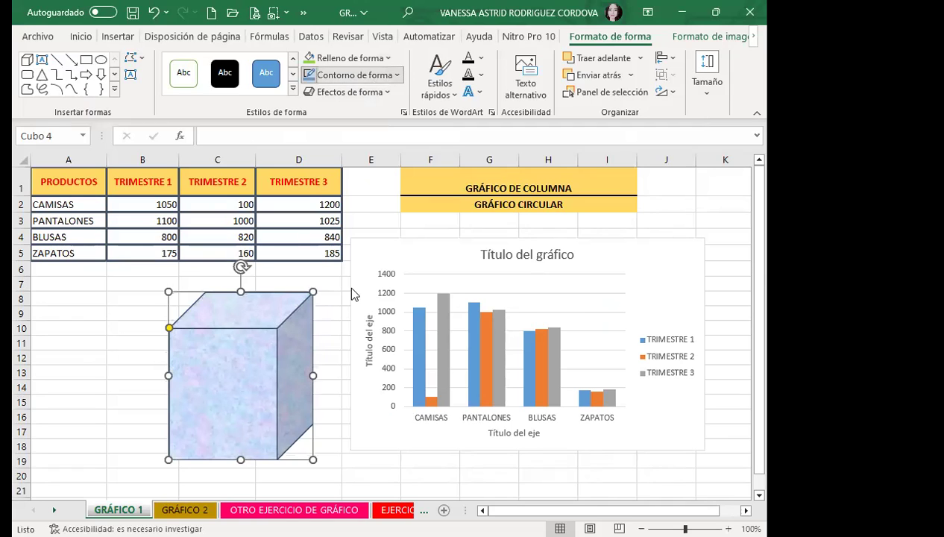
Redo the picture fill, searching 'PAISAJES' again and inserting the blue lake picture.
{"action": "left_click", "coordinate": [372, 75]}
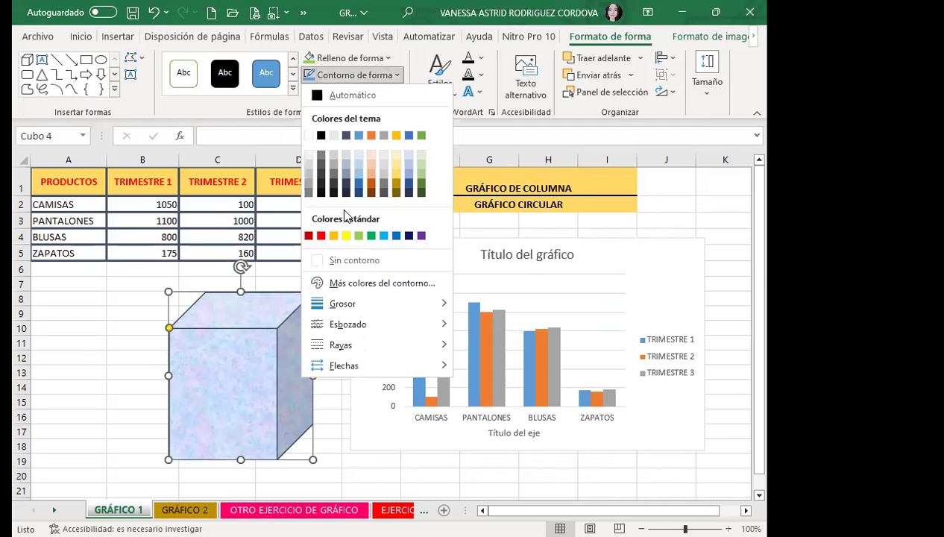
{"action": "left_click", "coordinate": [350, 59]}
{"action": "left_click", "coordinate": [336, 286]}
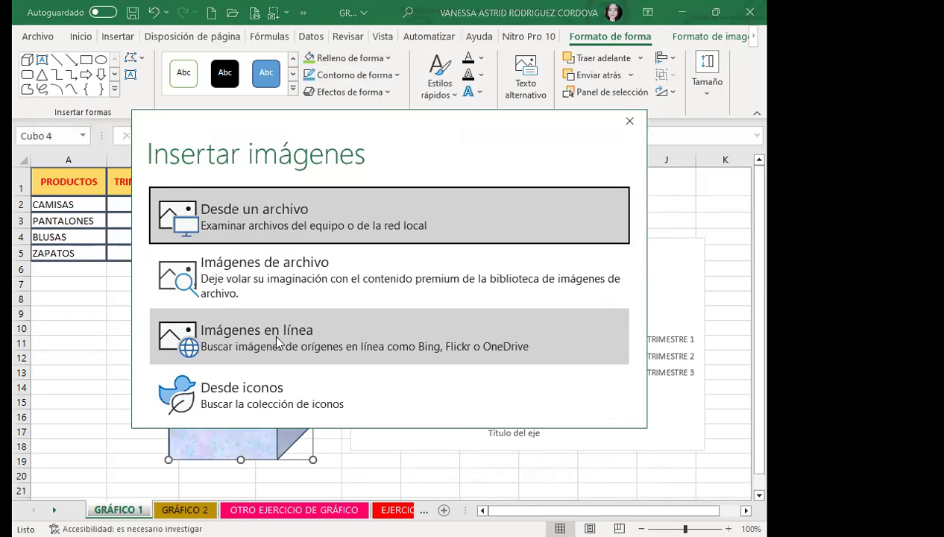
{"action": "left_click", "coordinate": [276, 341]}
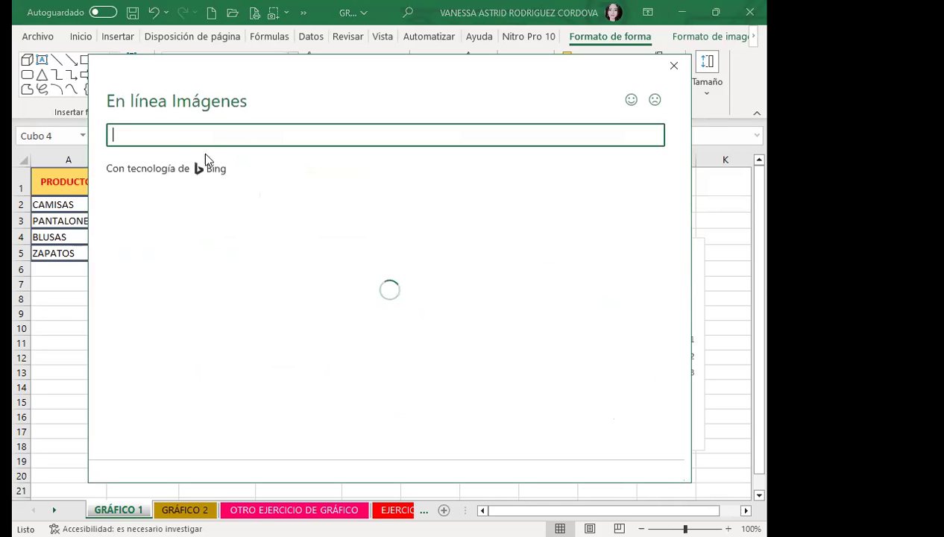
{"action": "type", "text": "PAISAJES"}
{"action": "key", "text": "Return"}
{"action": "scroll", "coordinate": [343, 301], "scroll_direction": "down", "scroll_amount": 2}
{"action": "left_click", "coordinate": [350, 319]}
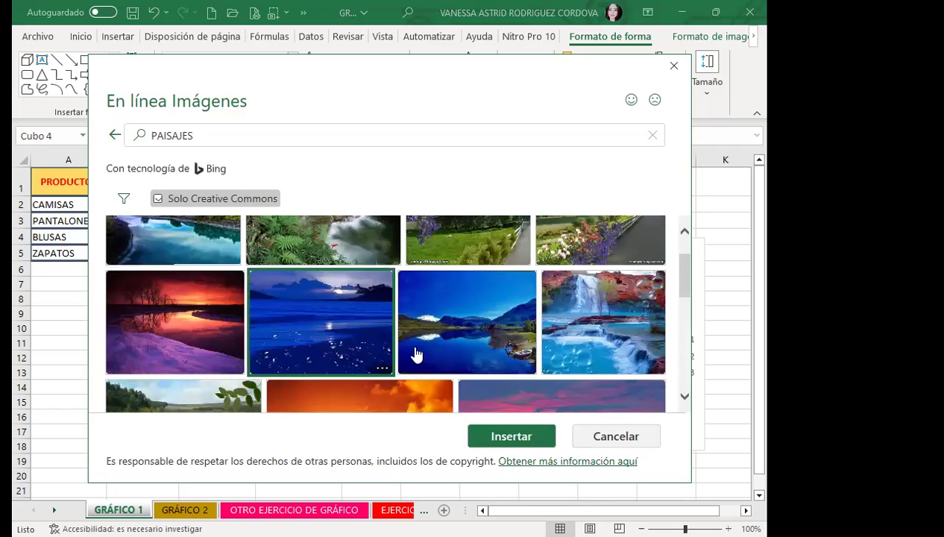
{"action": "left_click", "coordinate": [496, 436]}
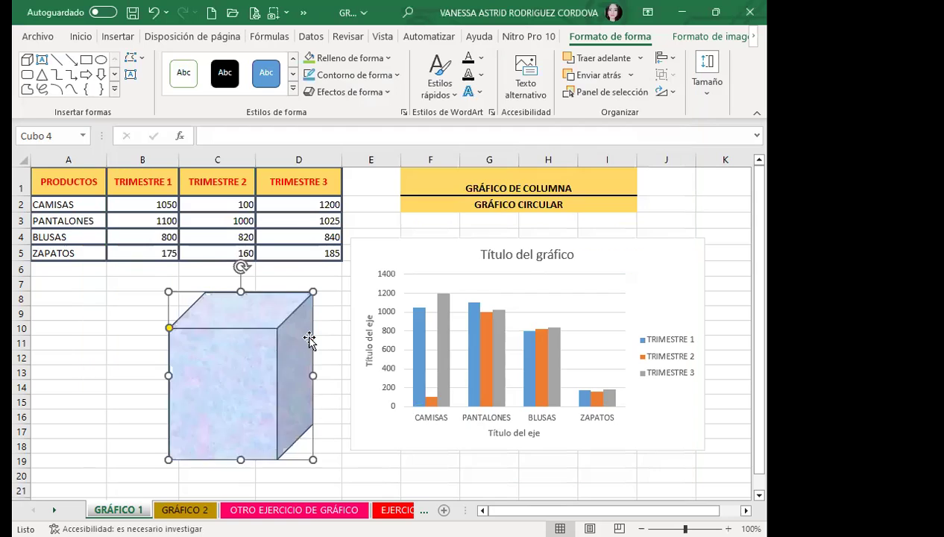
{"action": "left_click", "coordinate": [320, 328]}
{"action": "left_click", "coordinate": [238, 388]}
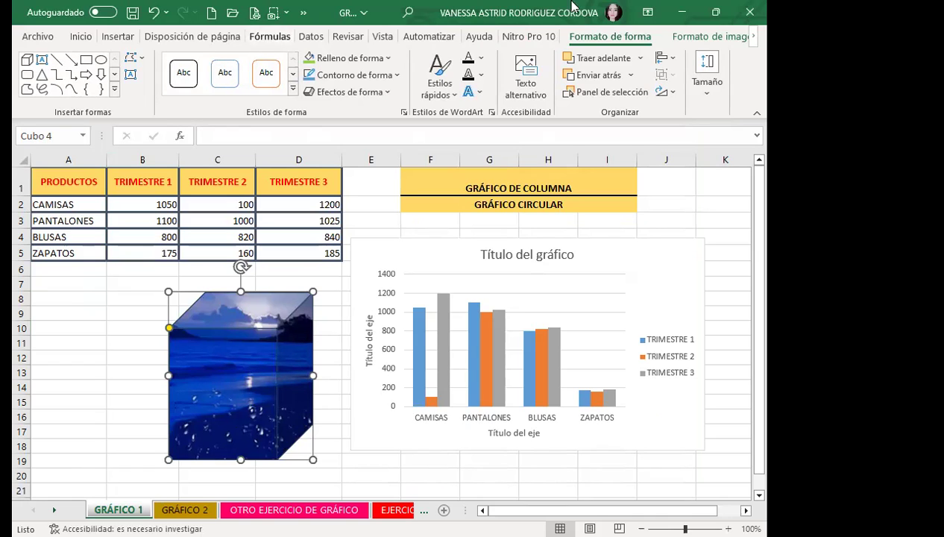
Check the chart's WordArt styles, then delete the picture-filled cube.
{"action": "left_click", "coordinate": [445, 259]}
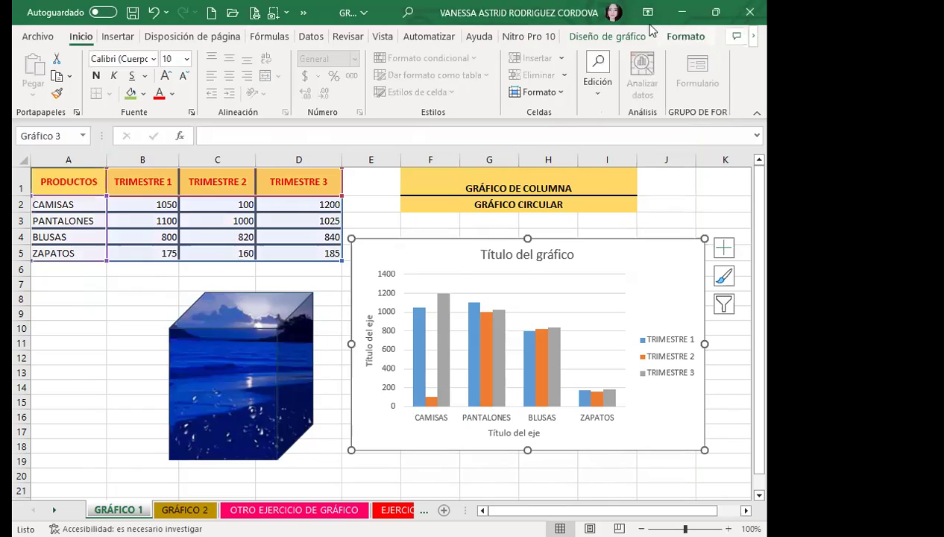
{"action": "left_click", "coordinate": [684, 37]}
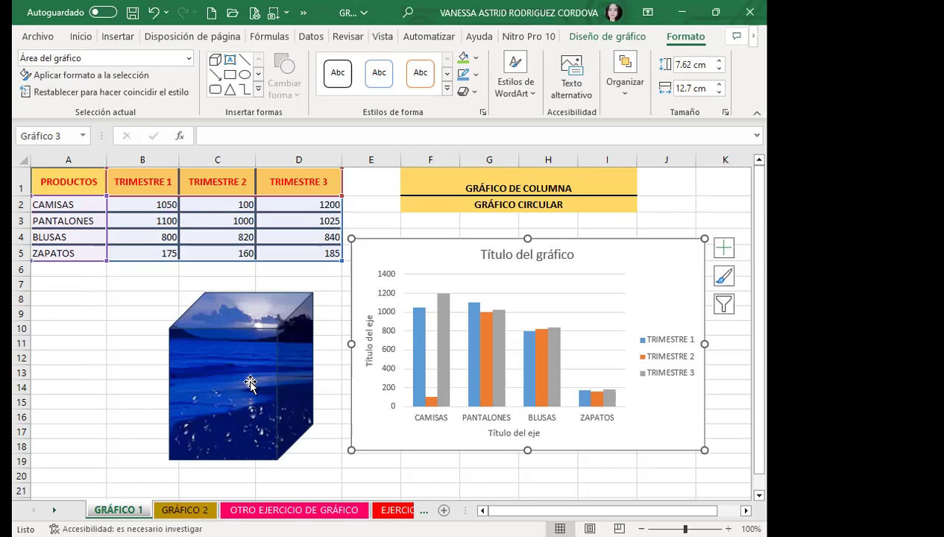
{"action": "left_click", "coordinate": [532, 95]}
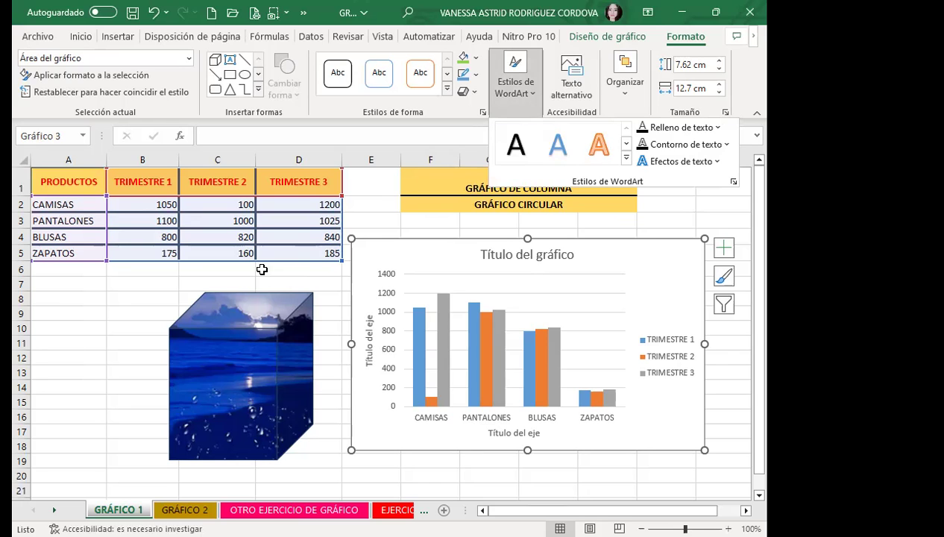
{"action": "left_click", "coordinate": [228, 355]}
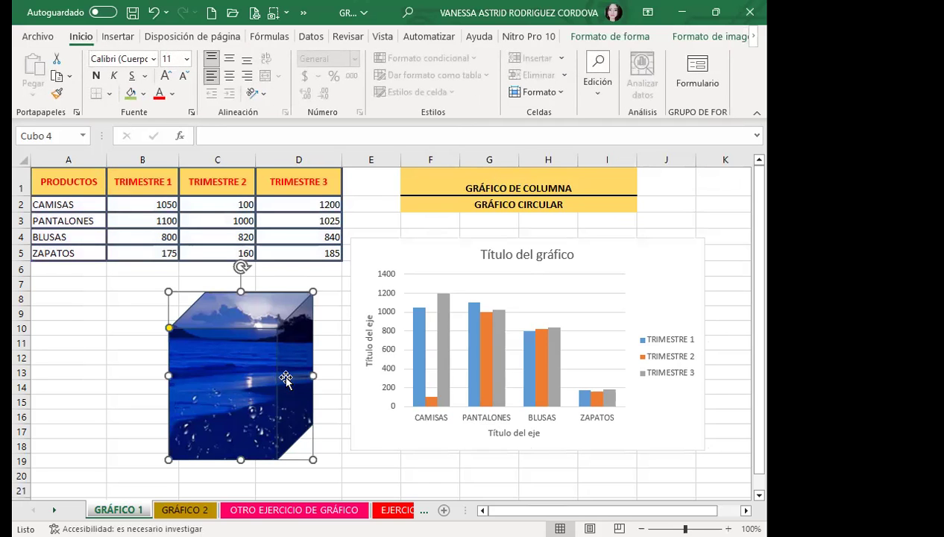
{"action": "key", "text": "Delete"}
Put the column chart back directly beneath the sales table, under columns A–E.
{"action": "left_click", "coordinate": [410, 258]}
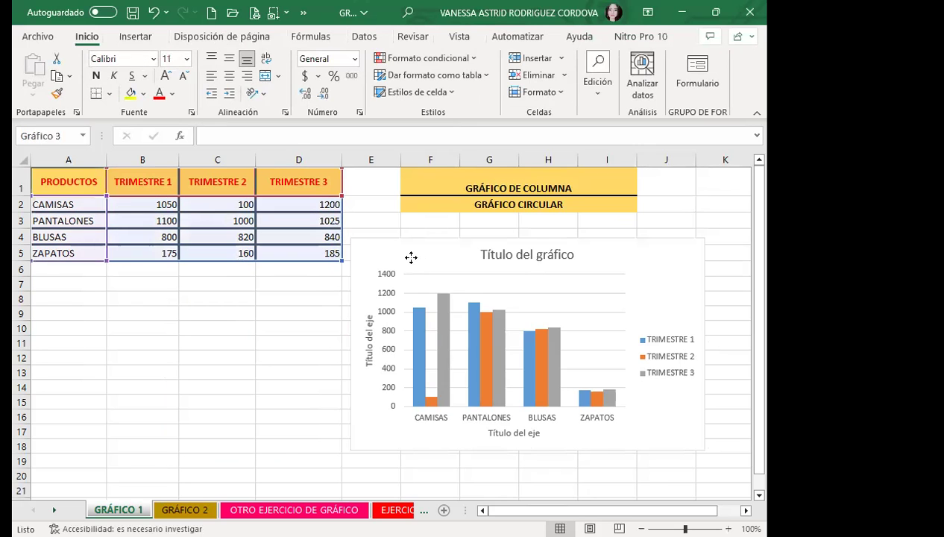
{"action": "key", "text": "Escape"}
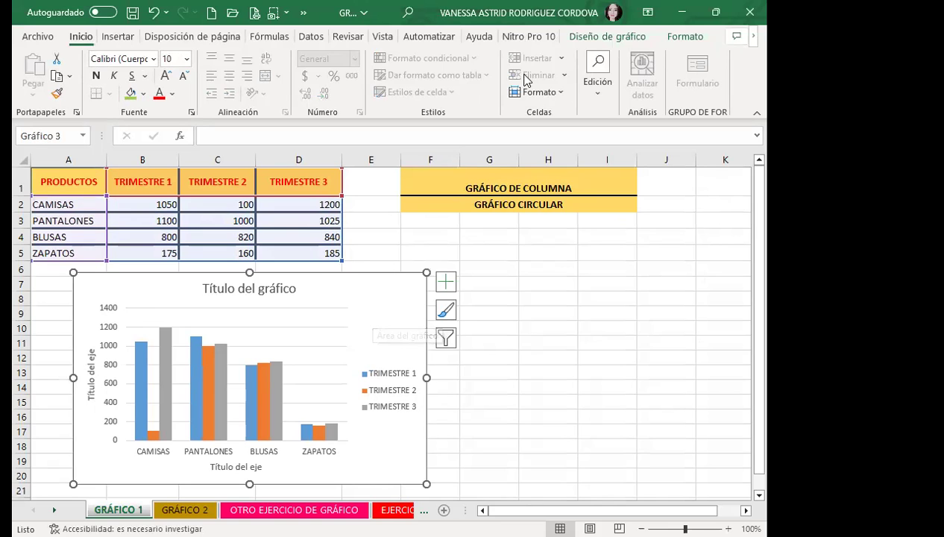
{"action": "left_click", "coordinate": [591, 38]}
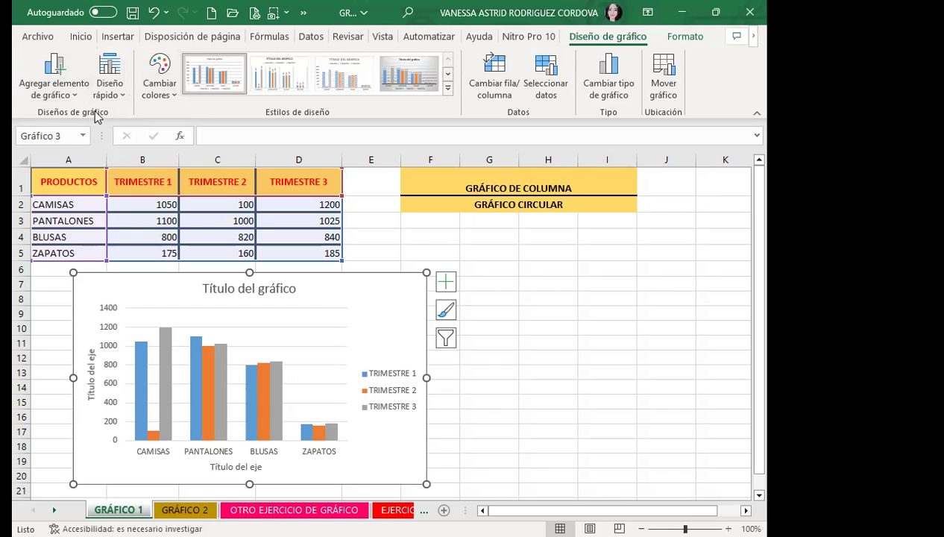
{"action": "left_click", "coordinate": [122, 97]}
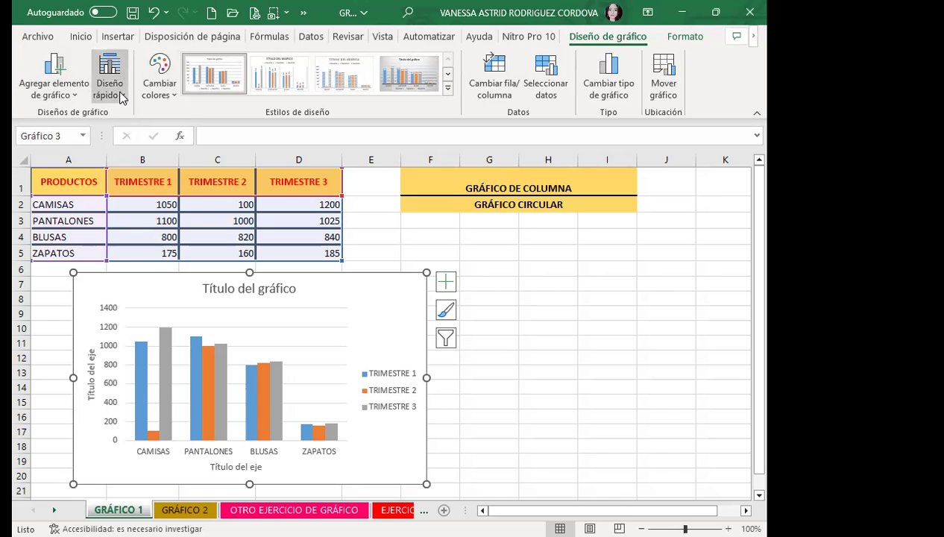
Show the Diseño rápido chart layouts and preview Diseño 9 with axis titles and a right legend.
{"action": "left_click", "coordinate": [121, 96]}
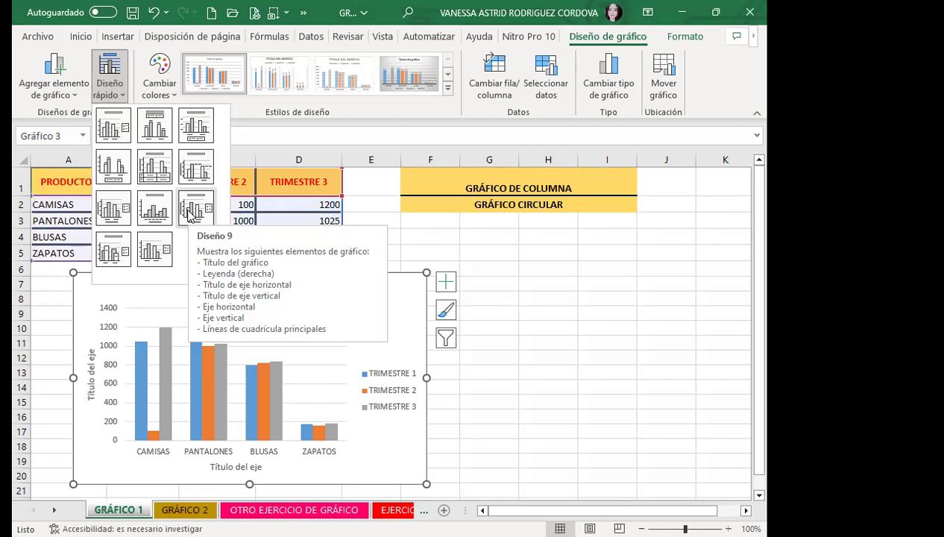
Recolour the chart with the Multicolor palette: Trimestre 1 orange, Trimestre 2 yellow, Trimestre 3 green.
{"action": "left_click", "coordinate": [391, 322]}
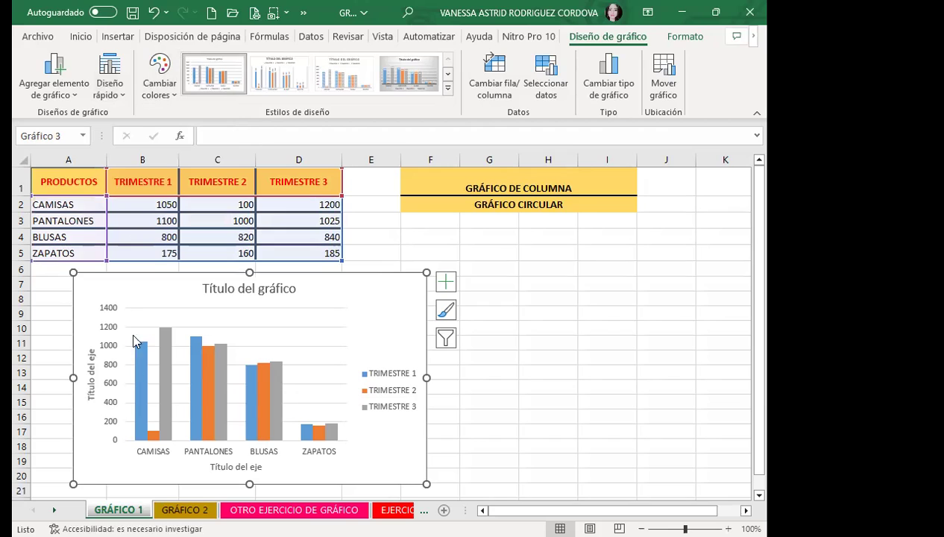
{"action": "left_click", "coordinate": [143, 365]}
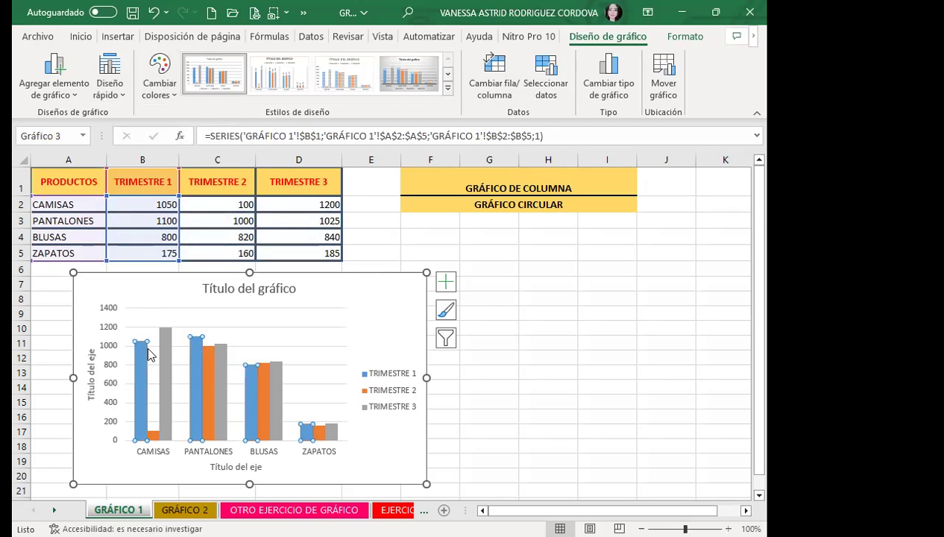
{"action": "left_click", "coordinate": [143, 289]}
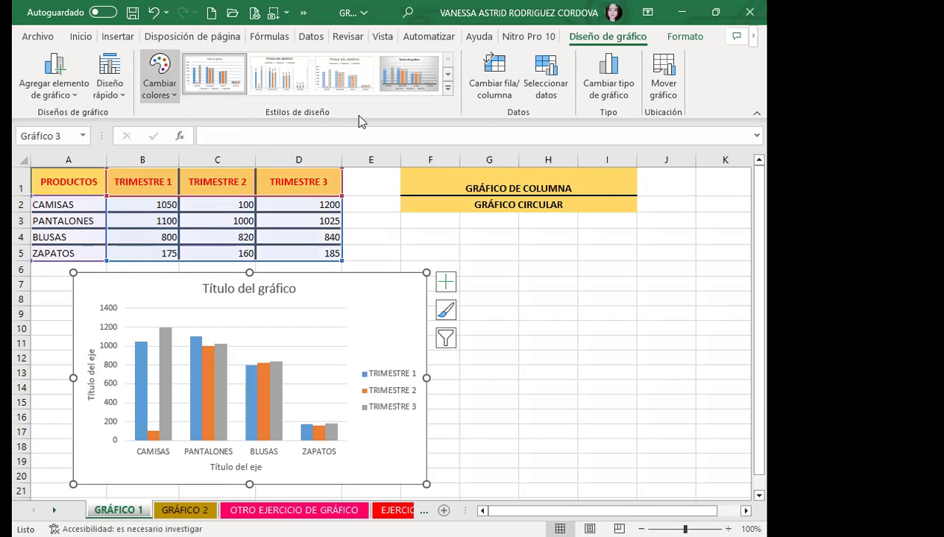
{"action": "left_click", "coordinate": [169, 95]}
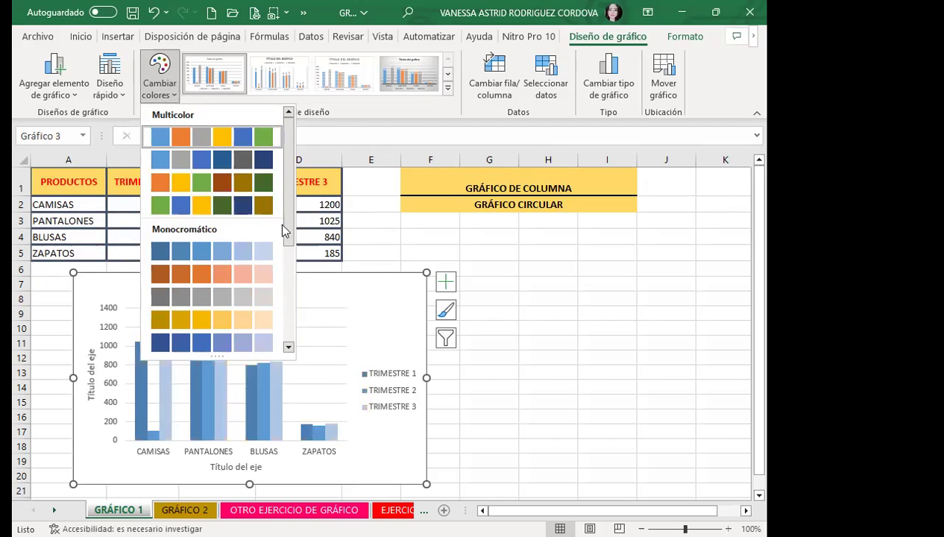
{"action": "key", "text": "Escape"}
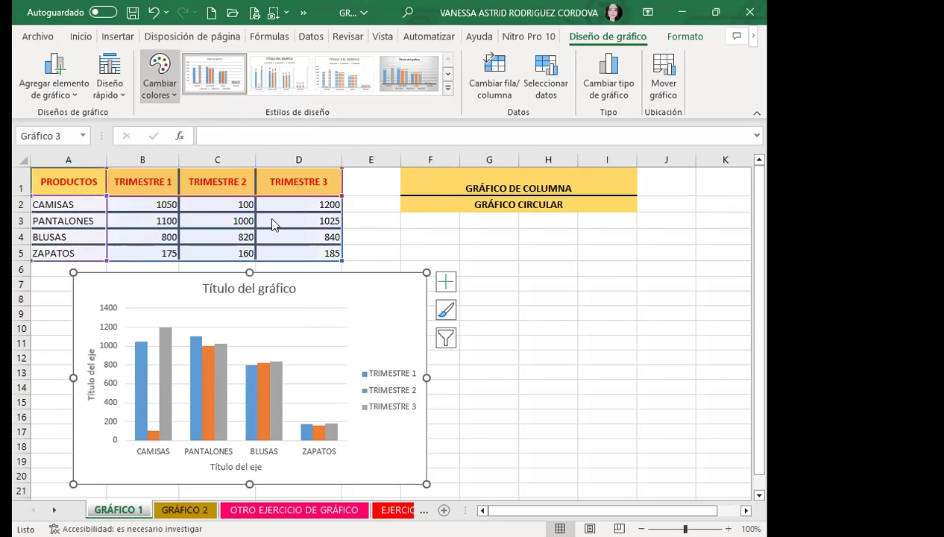
{"action": "left_click", "coordinate": [159, 74]}
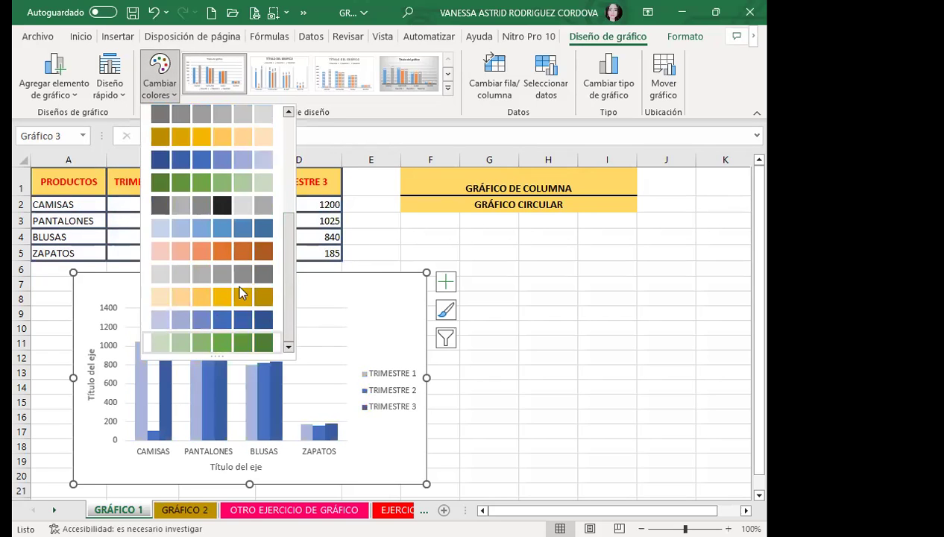
{"action": "left_click_drag", "start_coordinate": [291, 300], "coordinate": [287, 165]}
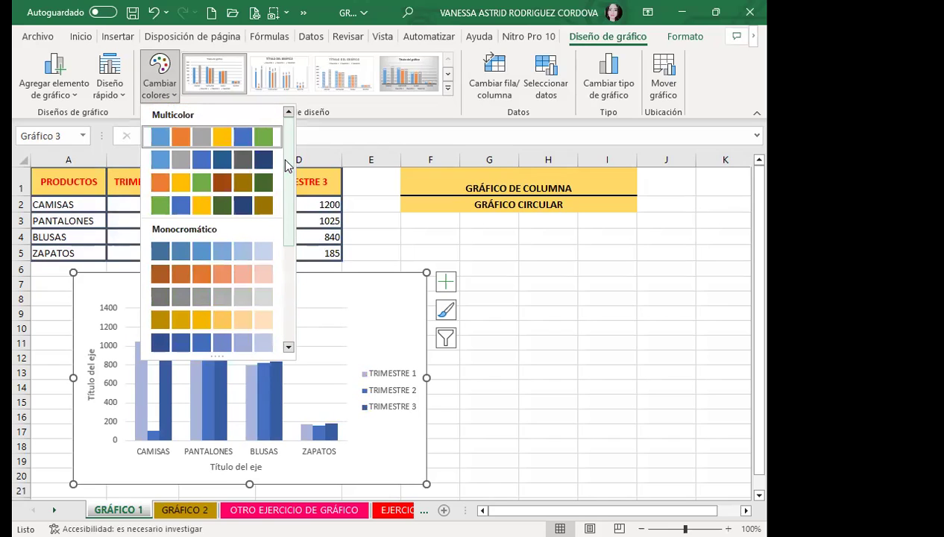
{"action": "left_click", "coordinate": [170, 183]}
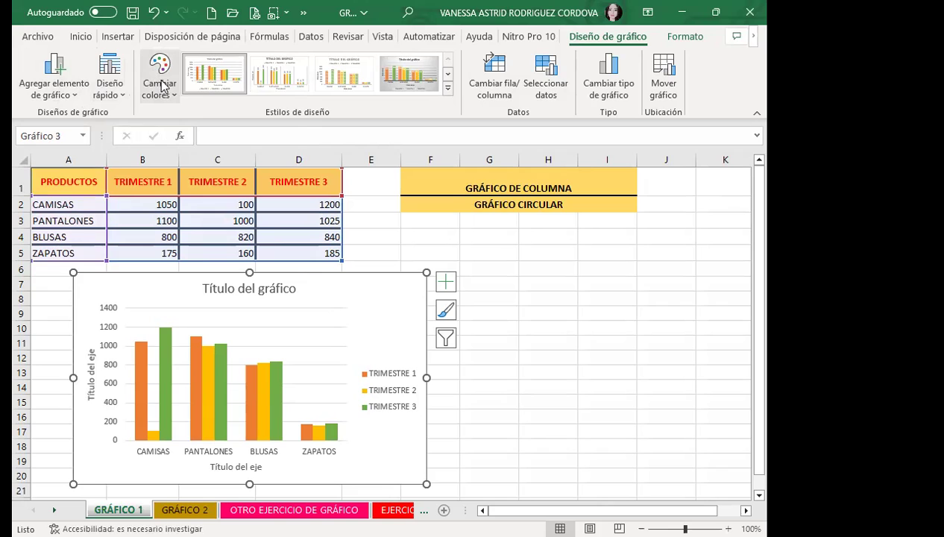
Preview the dark chalkboard Estilo 8, then keep the plain white default chart style.
{"action": "left_click", "coordinate": [447, 89]}
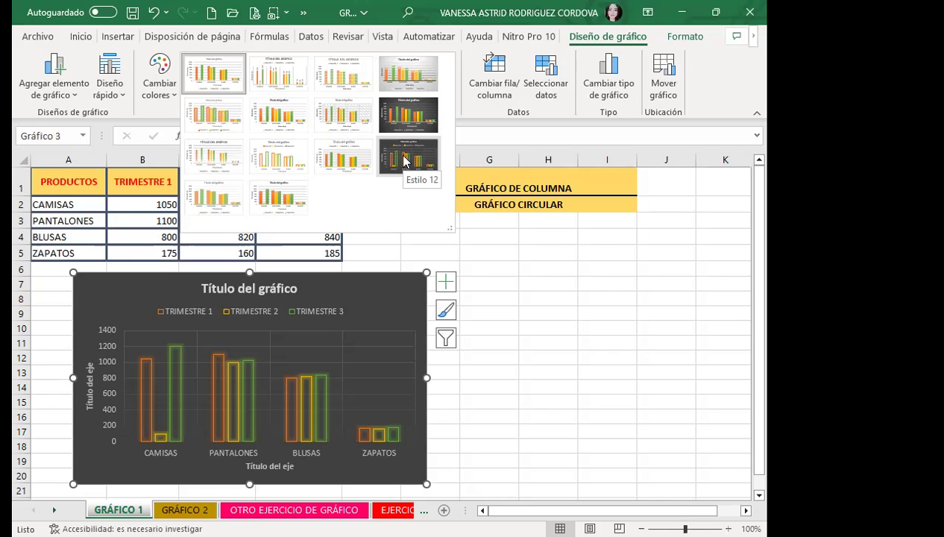
{"action": "left_click", "coordinate": [431, 110]}
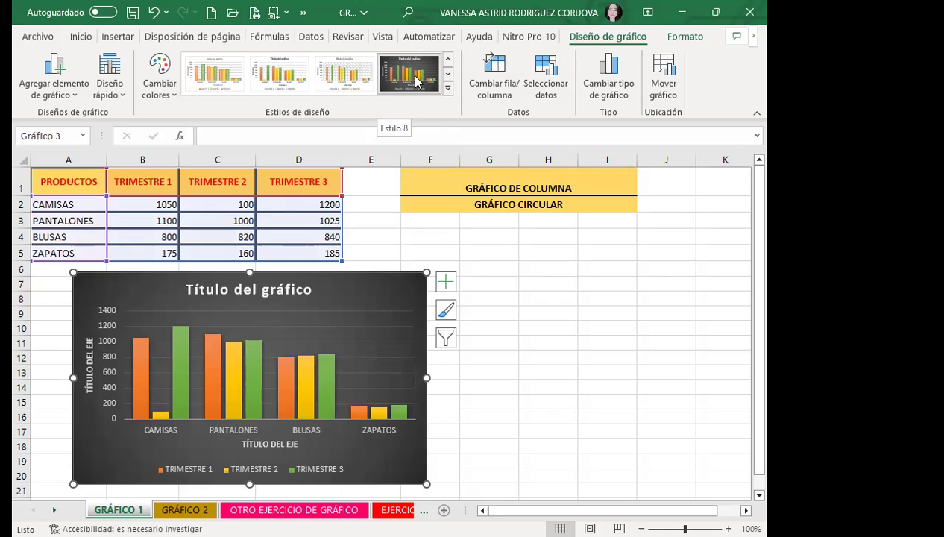
{"action": "scroll", "coordinate": [416, 82], "scroll_direction": "up", "scroll_amount": 1}
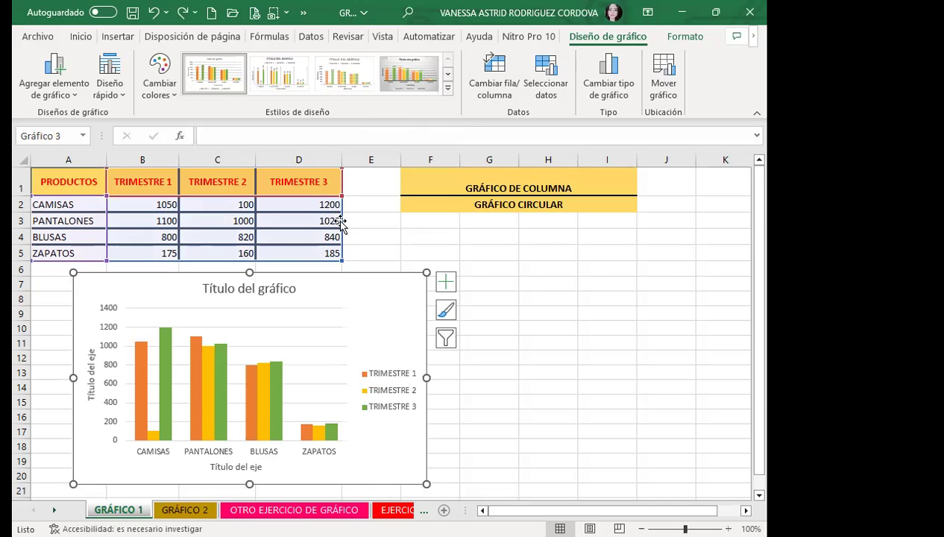
Reposition the chart and open Formato de serie de datos for the TRIMESTRE 1 series.
{"action": "left_click_drag", "start_coordinate": [385, 310], "coordinate": [653, 254]}
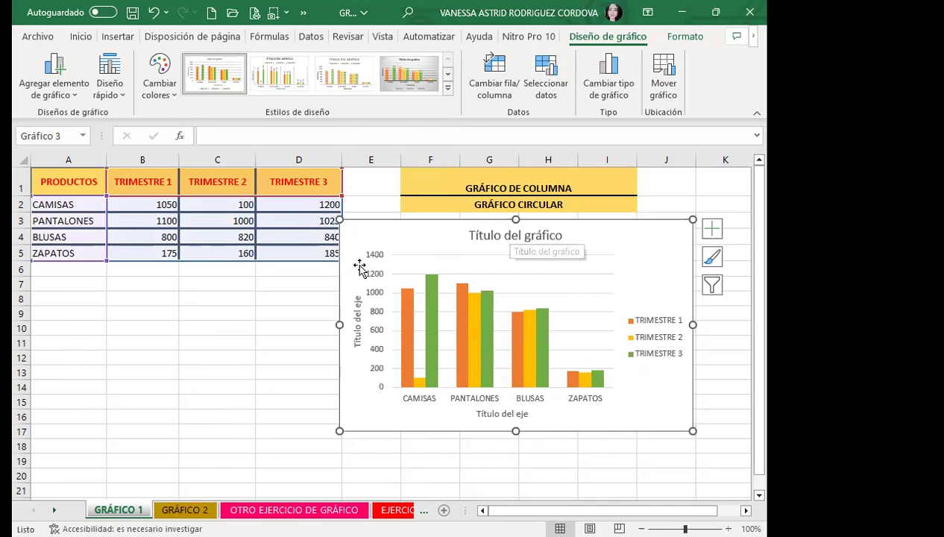
{"action": "left_click", "coordinate": [406, 333]}
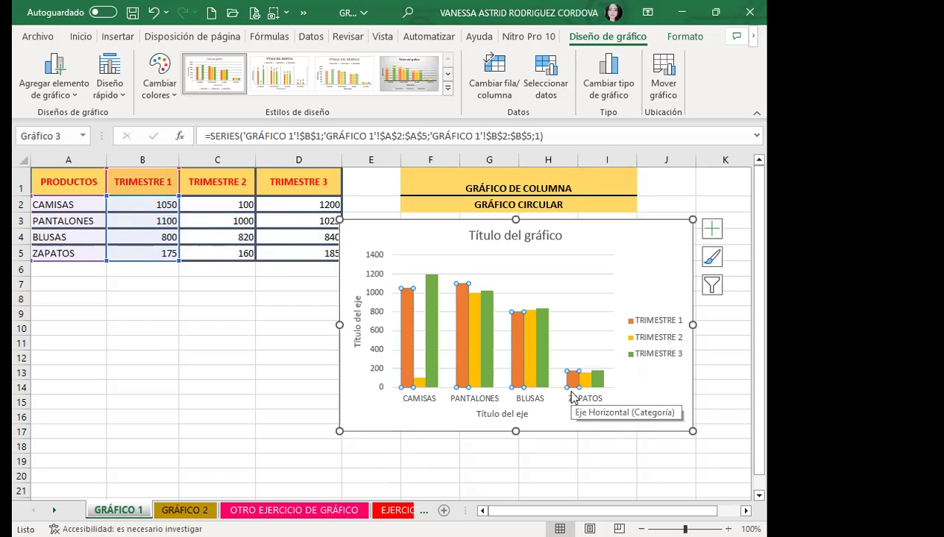
{"action": "left_click_drag", "start_coordinate": [598, 247], "coordinate": [438, 246]}
{"action": "double_click", "coordinate": [242, 321]}
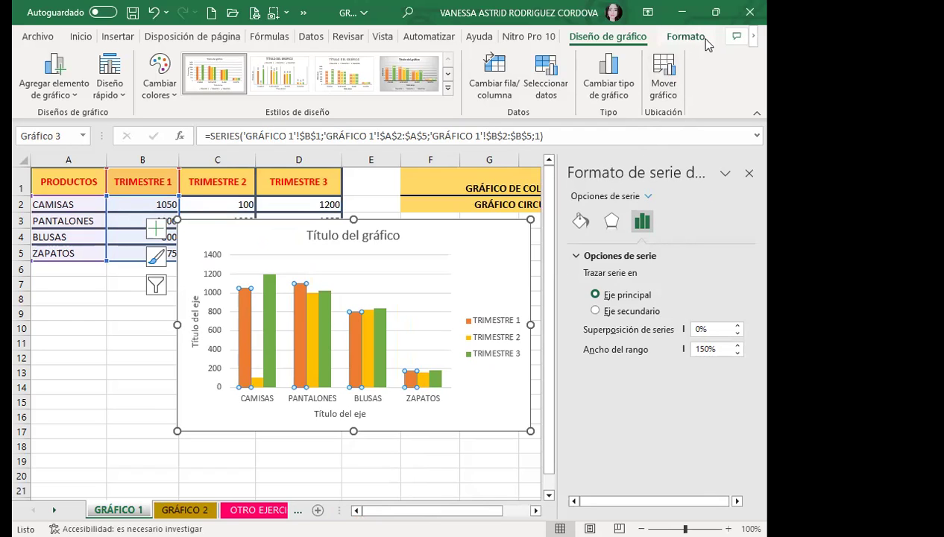
Replace the TRIMESTRE 1 solid orange fill with a linear gradient fill at 90°.
{"action": "left_click", "coordinate": [580, 219]}
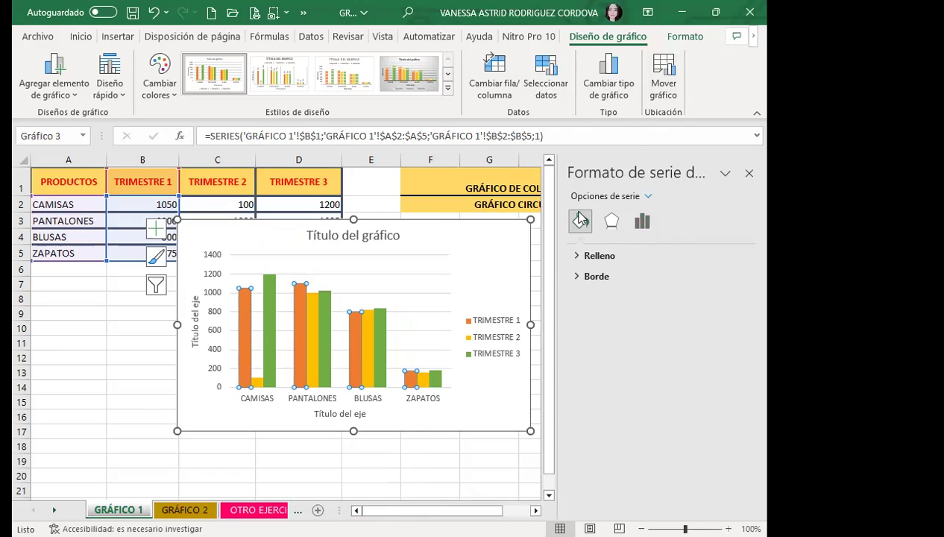
{"action": "left_click", "coordinate": [579, 255]}
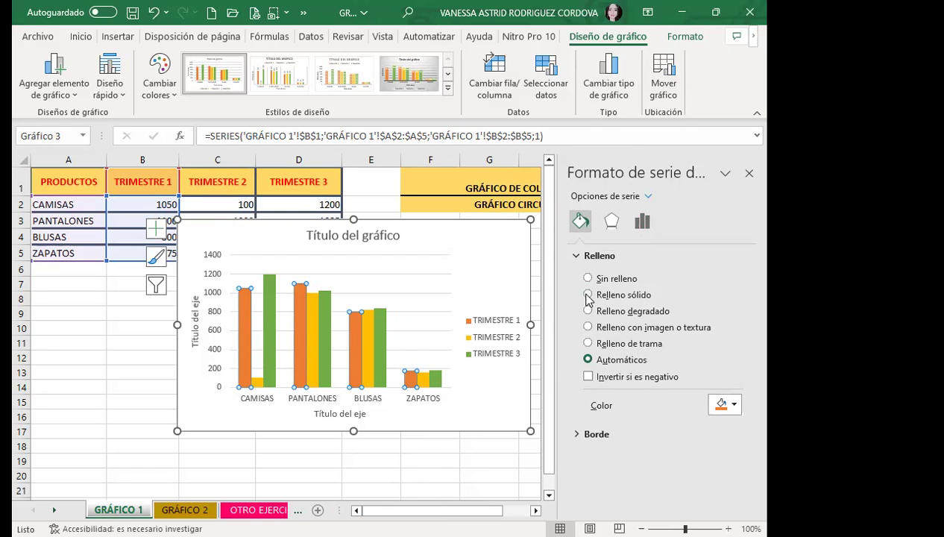
{"action": "left_click", "coordinate": [589, 295]}
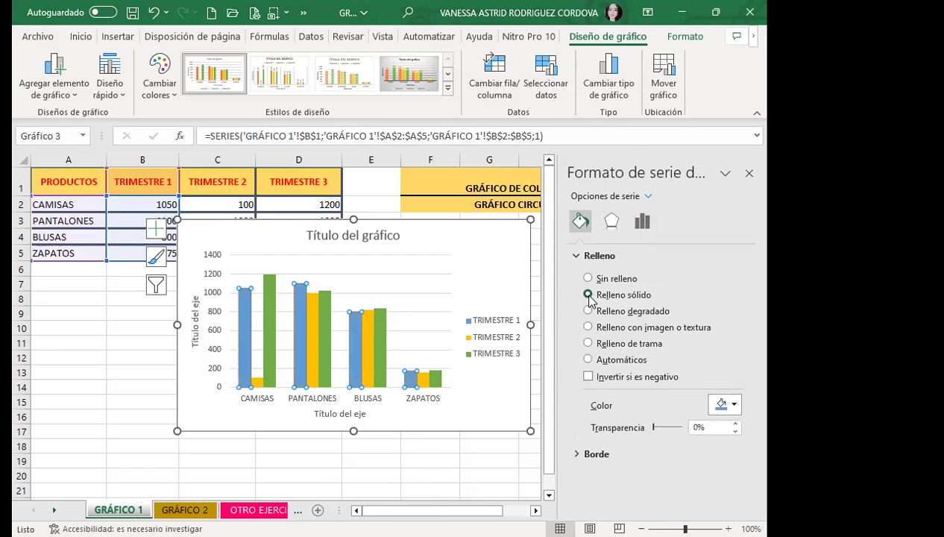
{"action": "left_click", "coordinate": [588, 312]}
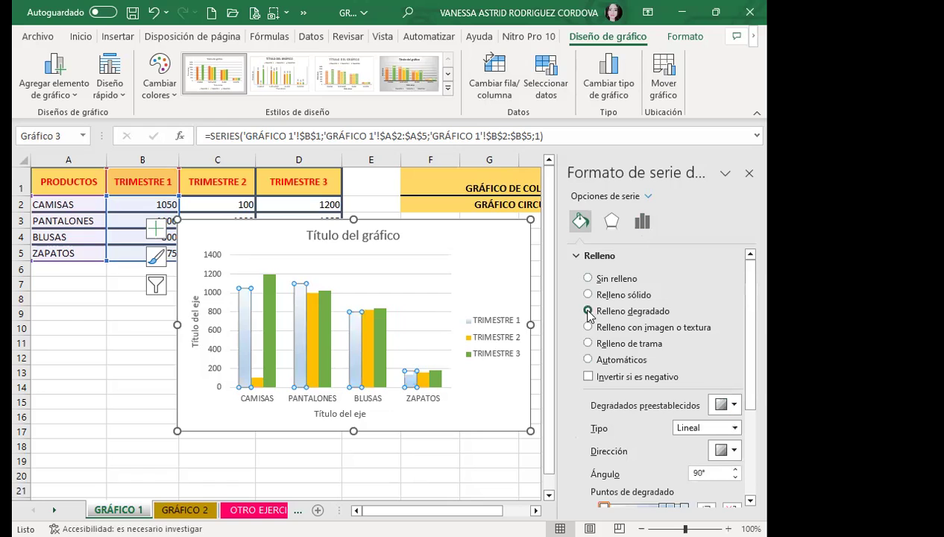
{"action": "left_click_drag", "start_coordinate": [750, 353], "coordinate": [766, 448]}
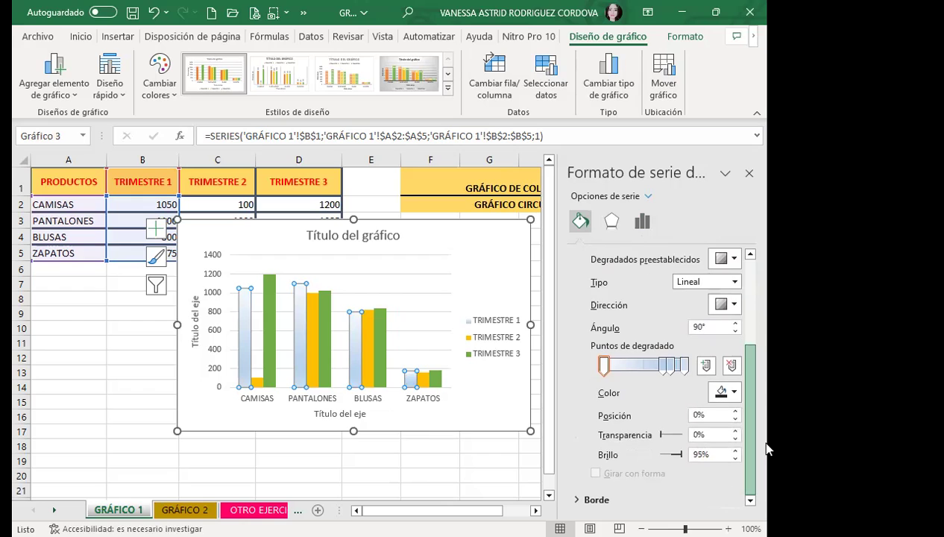
Add a yellow gradient stop at 27% and make the 83% stop dark green.
{"action": "left_click", "coordinate": [625, 366]}
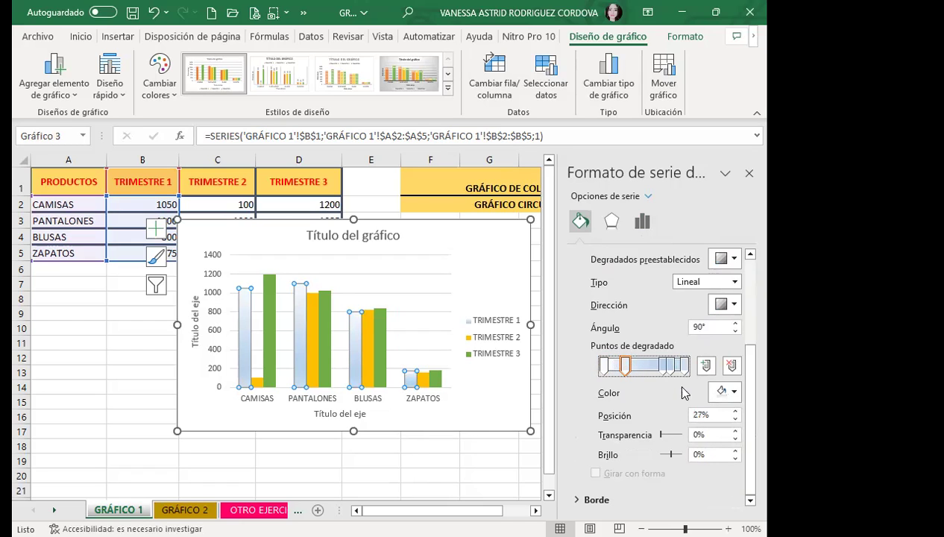
{"action": "left_click", "coordinate": [722, 390]}
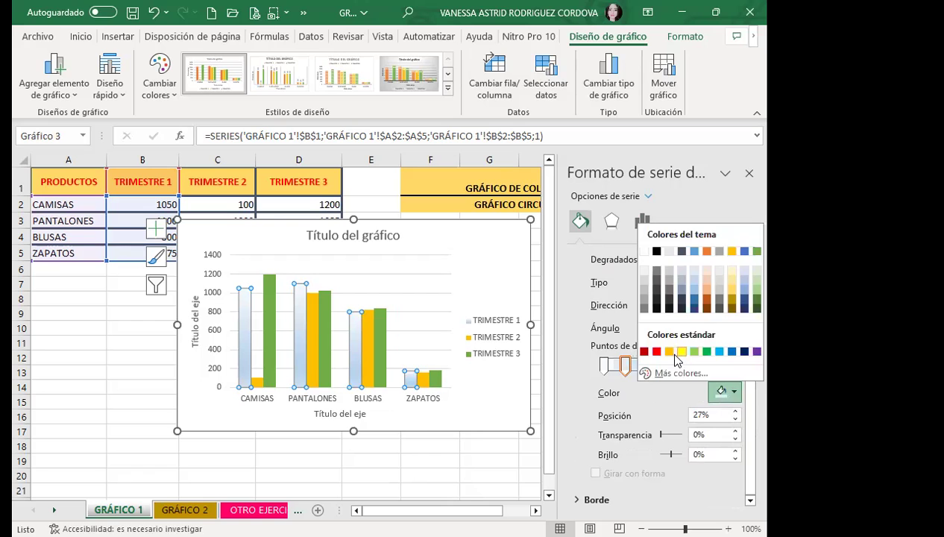
{"action": "left_click", "coordinate": [671, 356]}
{"action": "left_click", "coordinate": [650, 366]}
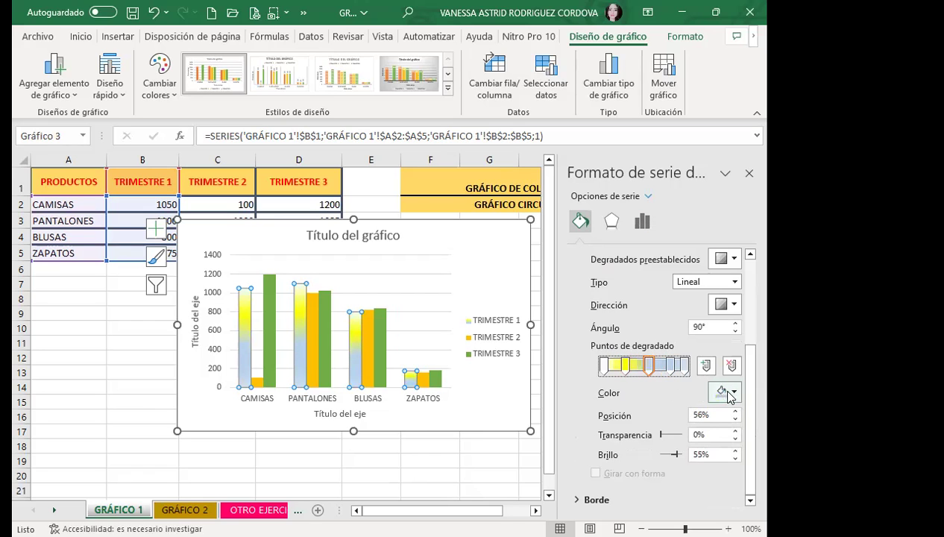
{"action": "left_click", "coordinate": [720, 390]}
{"action": "left_click", "coordinate": [671, 365]}
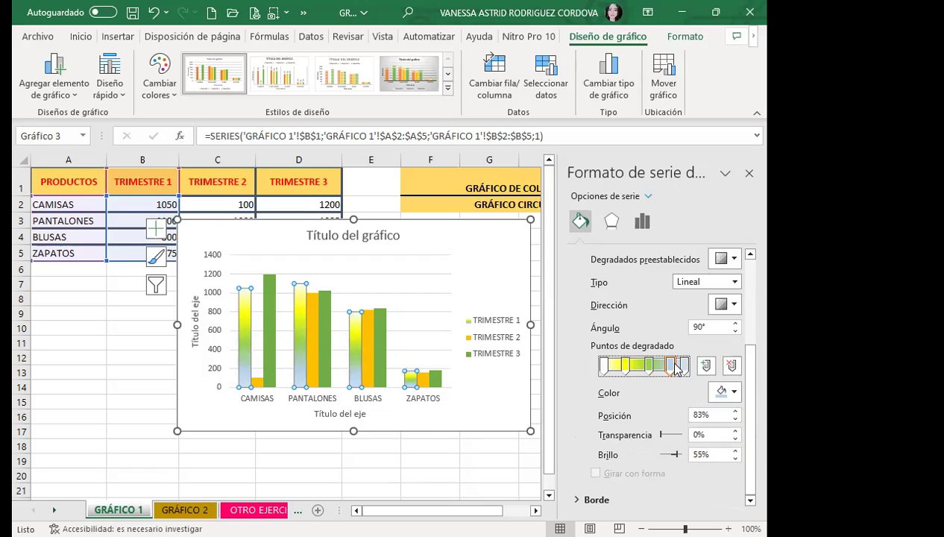
{"action": "left_click", "coordinate": [726, 392]}
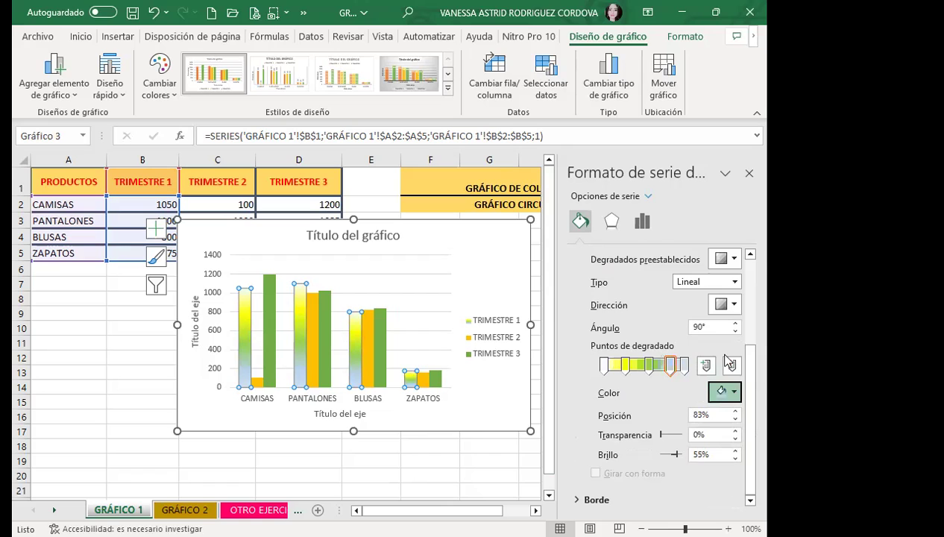
{"action": "left_click", "coordinate": [735, 393]}
{"action": "left_click", "coordinate": [750, 302]}
Set the 100% stop to light grey-white, then slide the 55% stop to 70% and delete it.
{"action": "left_click", "coordinate": [683, 365]}
{"action": "left_click", "coordinate": [736, 392]}
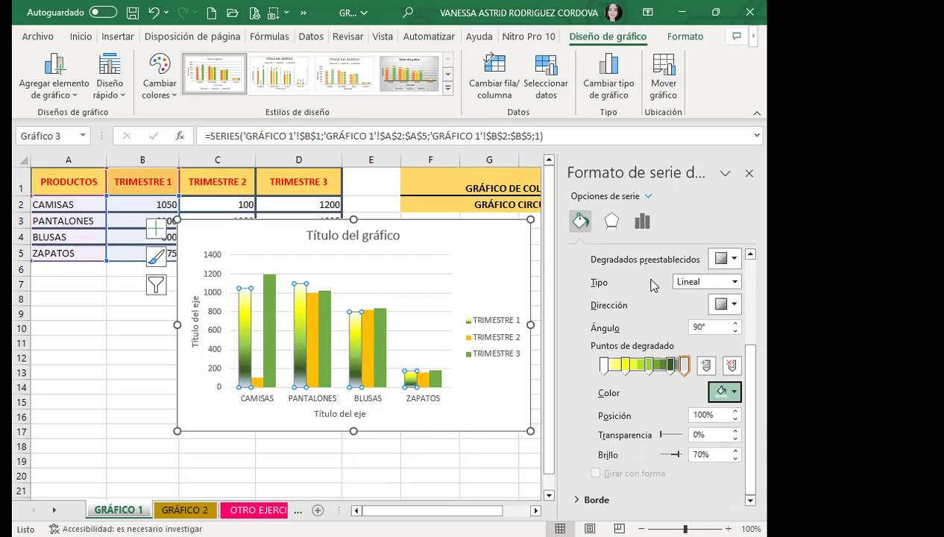
{"action": "left_click", "coordinate": [642, 272]}
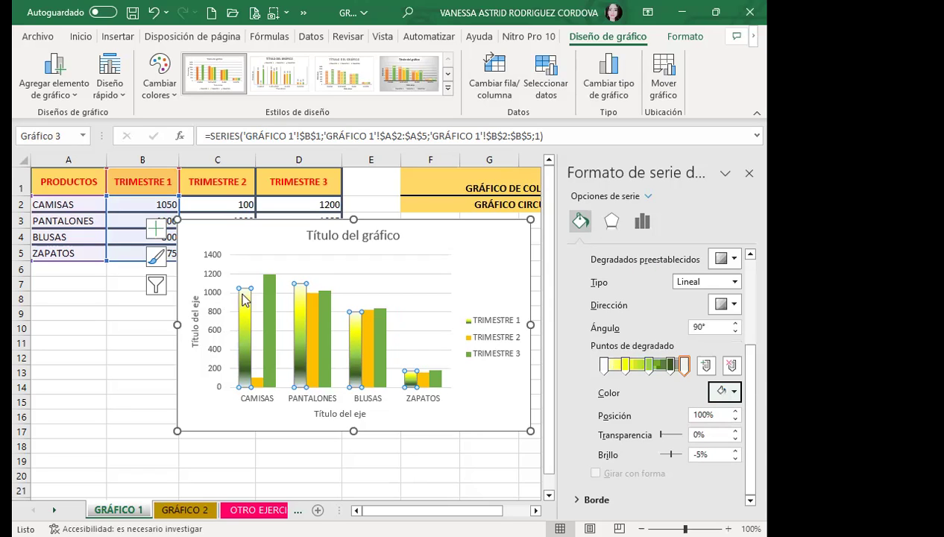
{"action": "left_click", "coordinate": [647, 366]}
{"action": "left_click_drag", "start_coordinate": [647, 366], "coordinate": [660, 366]}
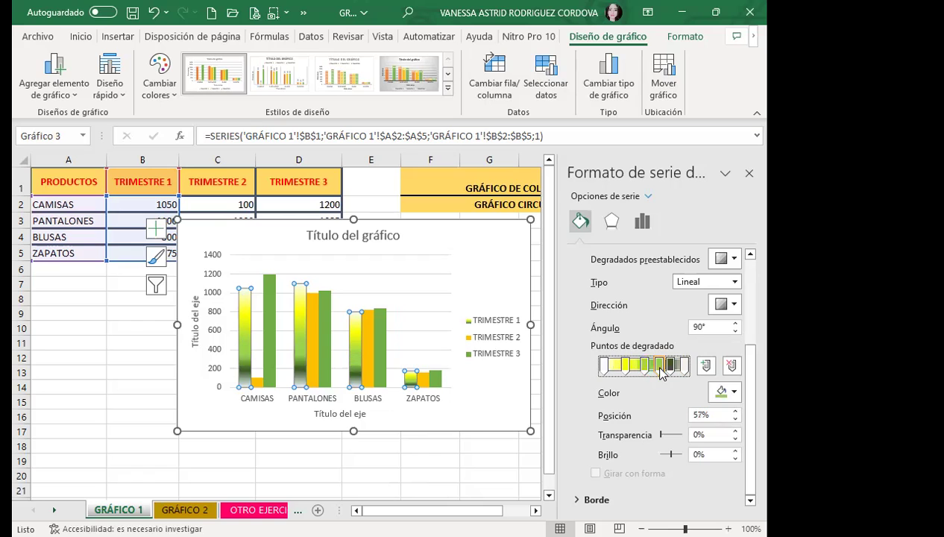
{"action": "left_click", "coordinate": [732, 366]}
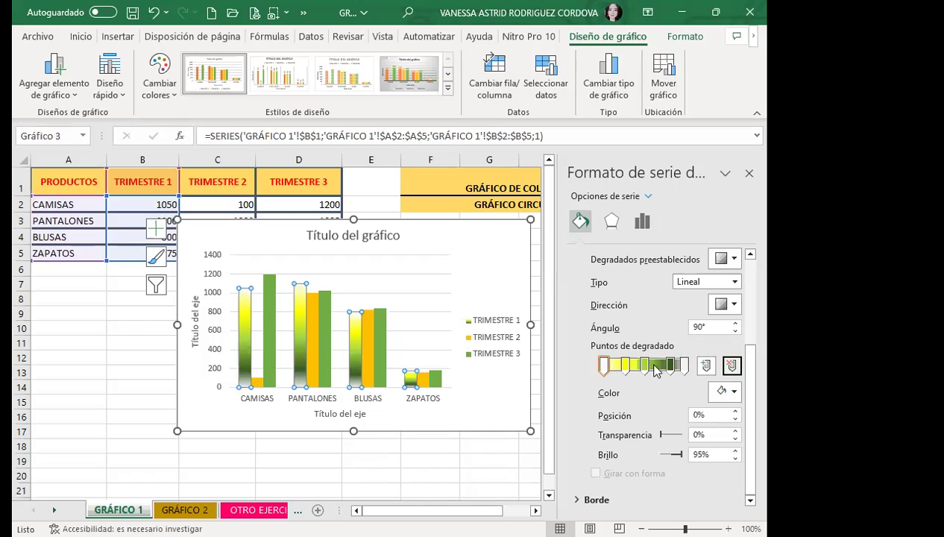
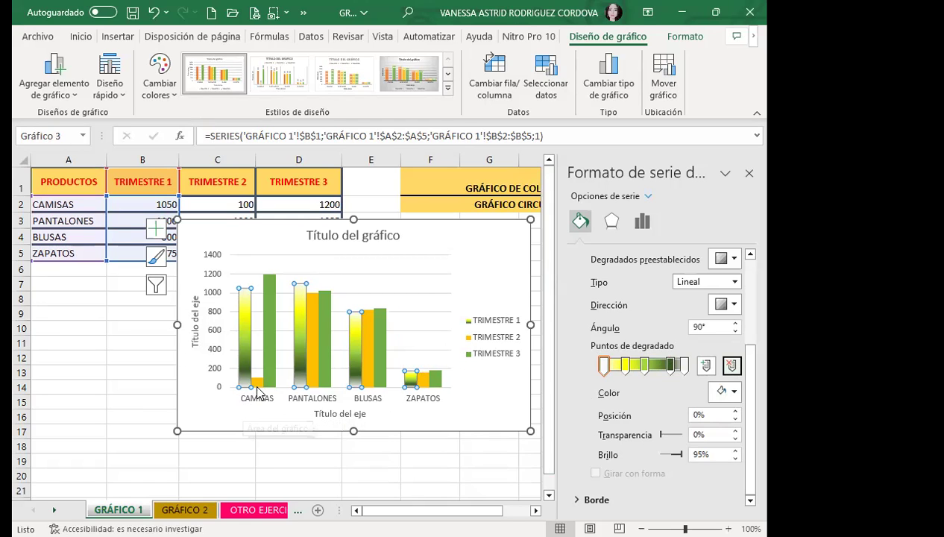
Give the TRIMESTRE 2 bars a pale blue texture fill, replacing a first-tried pink texture.
{"action": "left_click", "coordinate": [258, 383]}
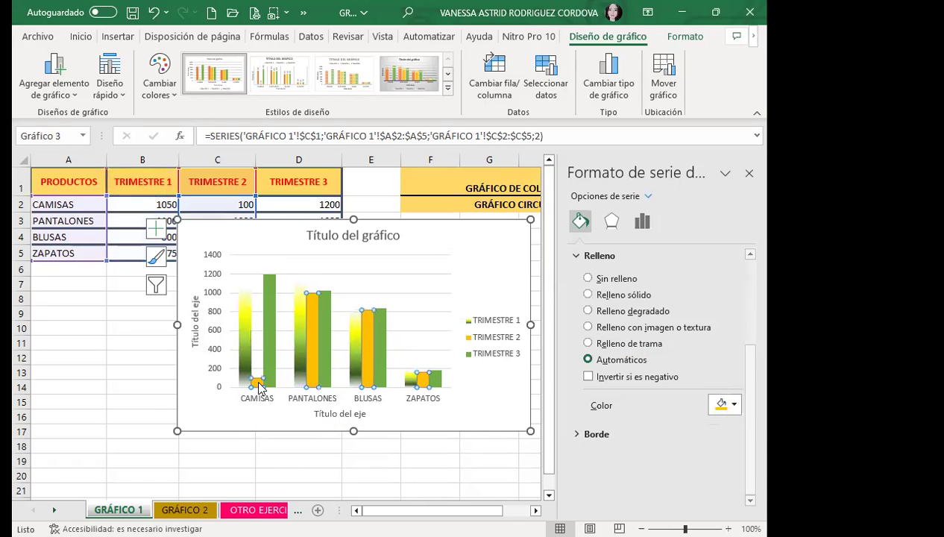
{"action": "left_click", "coordinate": [588, 328]}
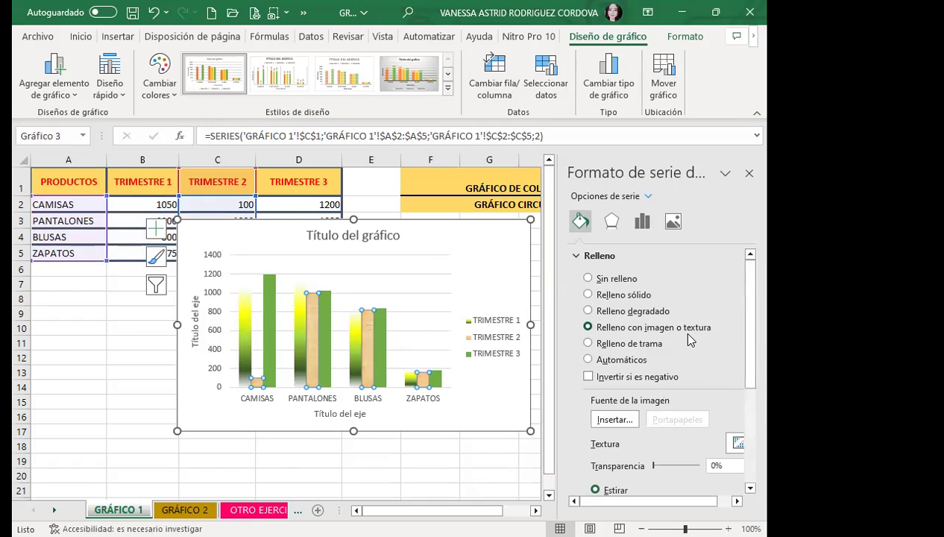
{"action": "left_click_drag", "start_coordinate": [746, 353], "coordinate": [765, 421]}
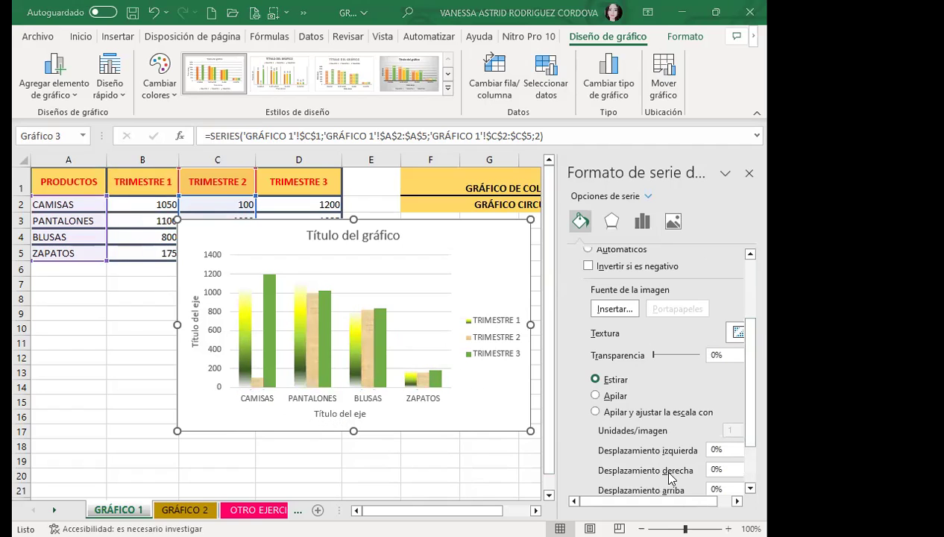
{"action": "left_click", "coordinate": [735, 333]}
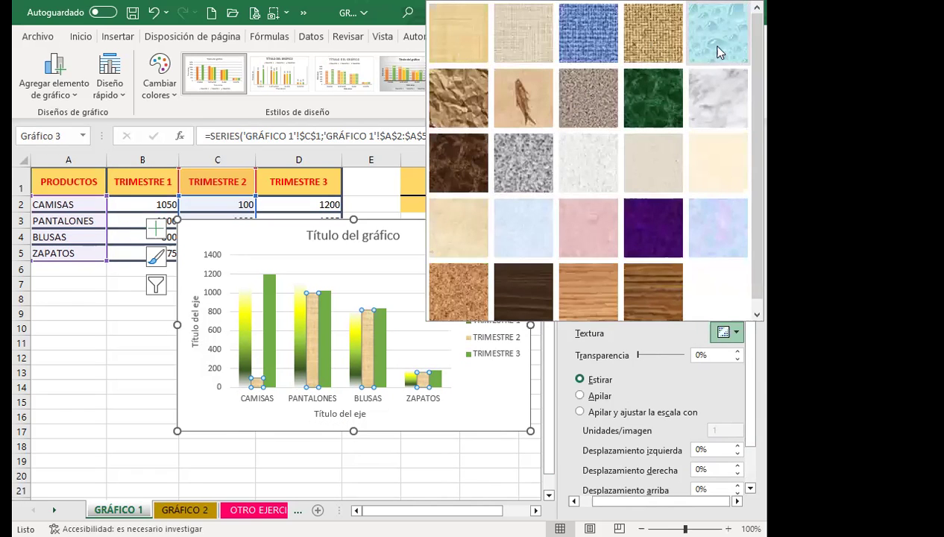
{"action": "left_click", "coordinate": [583, 235]}
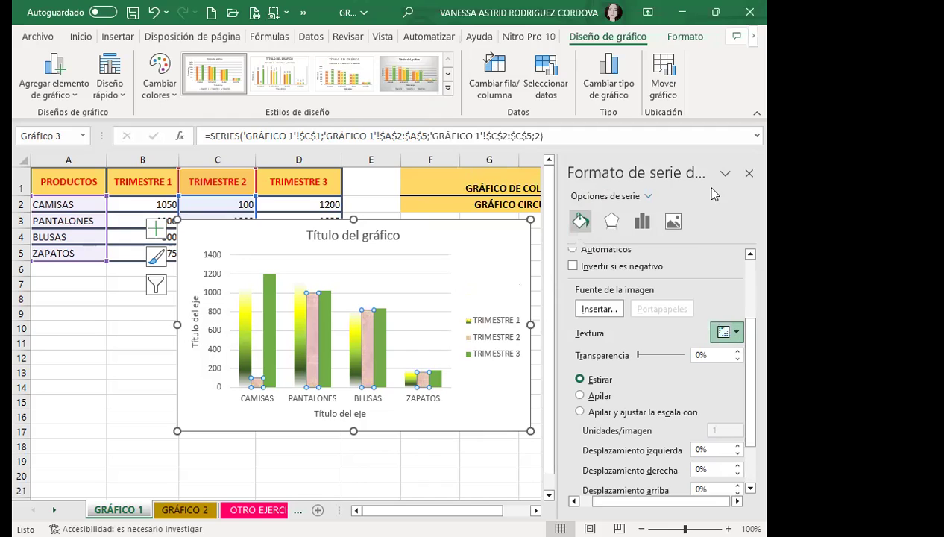
{"action": "key", "text": "ctrl+z"}
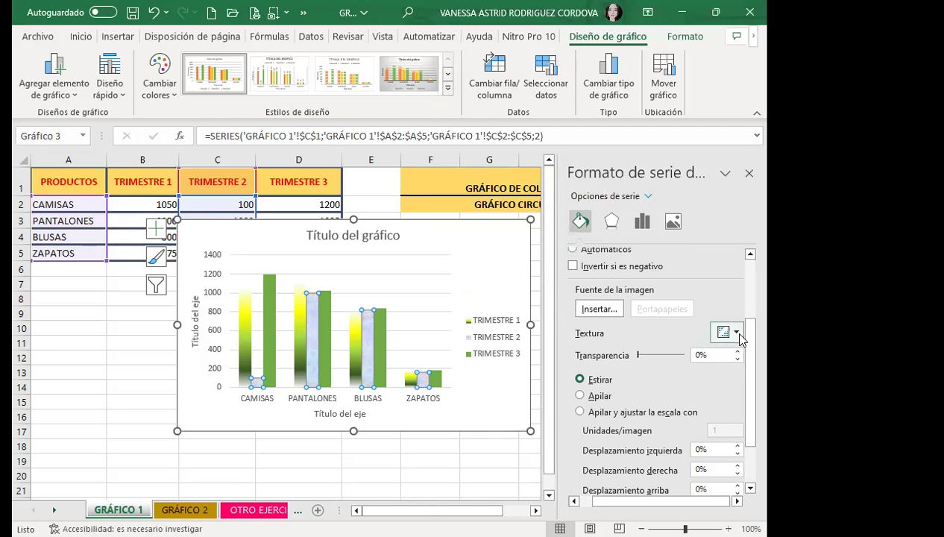
{"action": "left_click", "coordinate": [736, 334]}
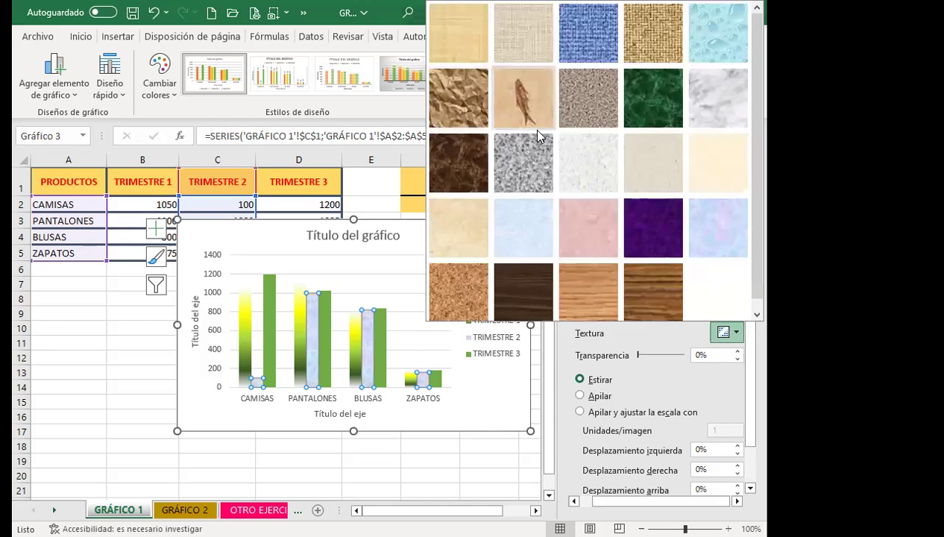
{"action": "left_click", "coordinate": [523, 218]}
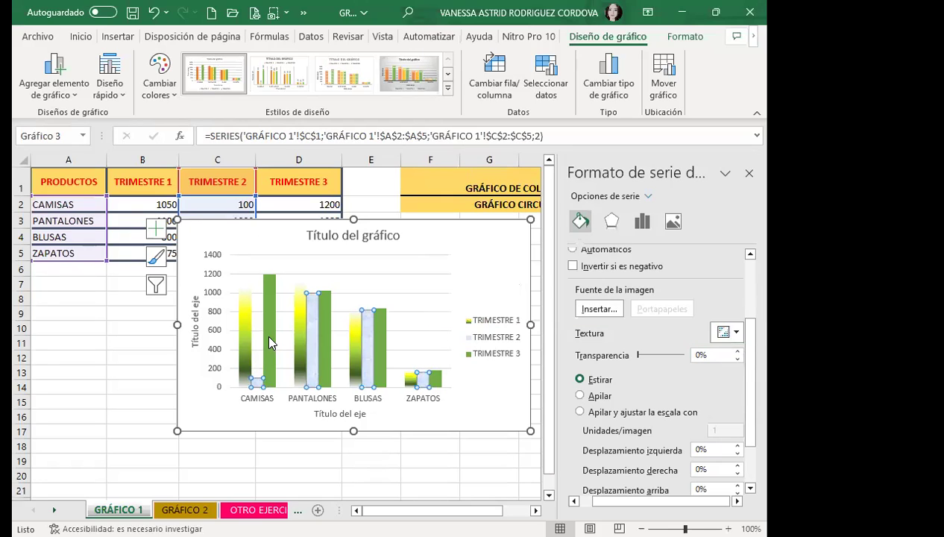
{"action": "left_click", "coordinate": [265, 332]}
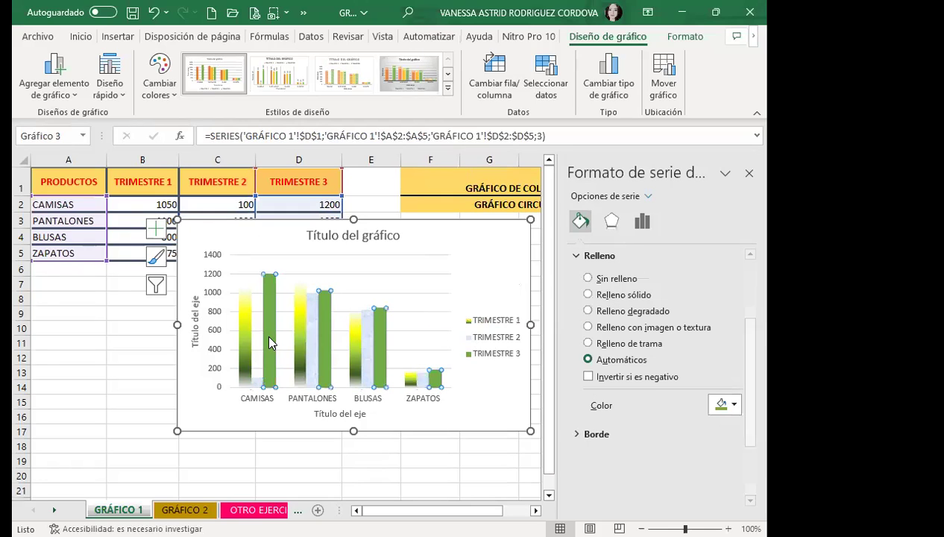
Switch the TRIMESTRE 3 bars from solid green to a pattern fill.
{"action": "left_click", "coordinate": [588, 328]}
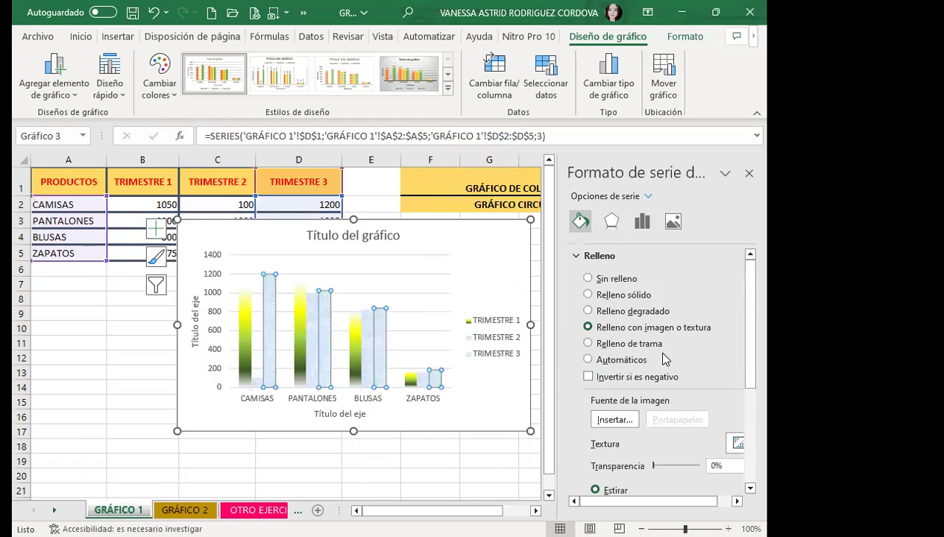
{"action": "scroll", "coordinate": [739, 401], "scroll_direction": "down", "scroll_amount": 5}
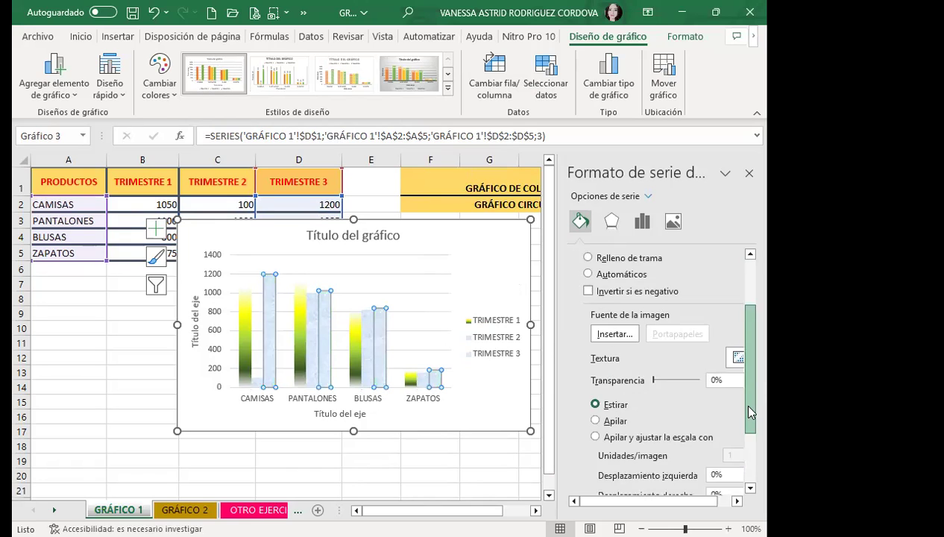
{"action": "scroll", "coordinate": [743, 419], "scroll_direction": "up", "scroll_amount": 3}
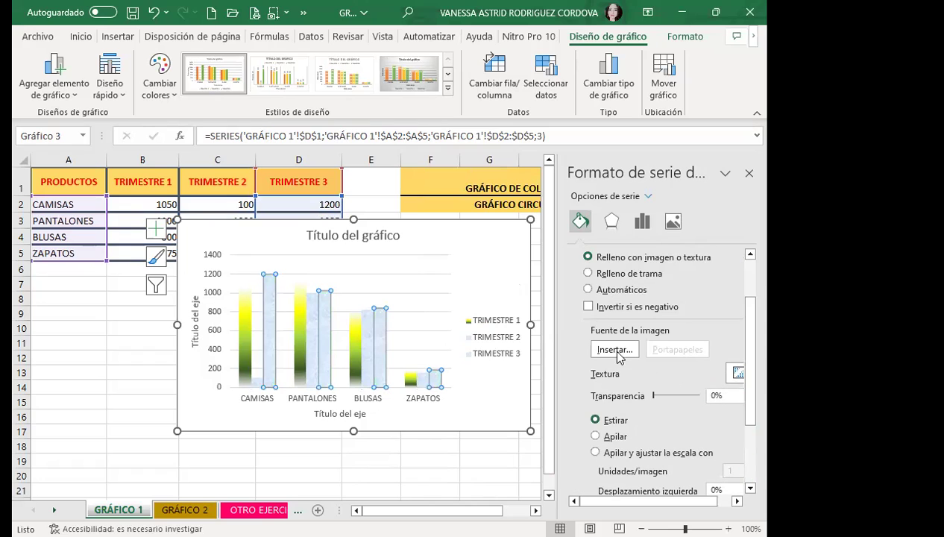
{"action": "left_click", "coordinate": [587, 272]}
{"action": "scroll", "coordinate": [748, 373], "scroll_direction": "down", "scroll_amount": 2}
{"action": "left_click_drag", "start_coordinate": [749, 393], "coordinate": [744, 447]}
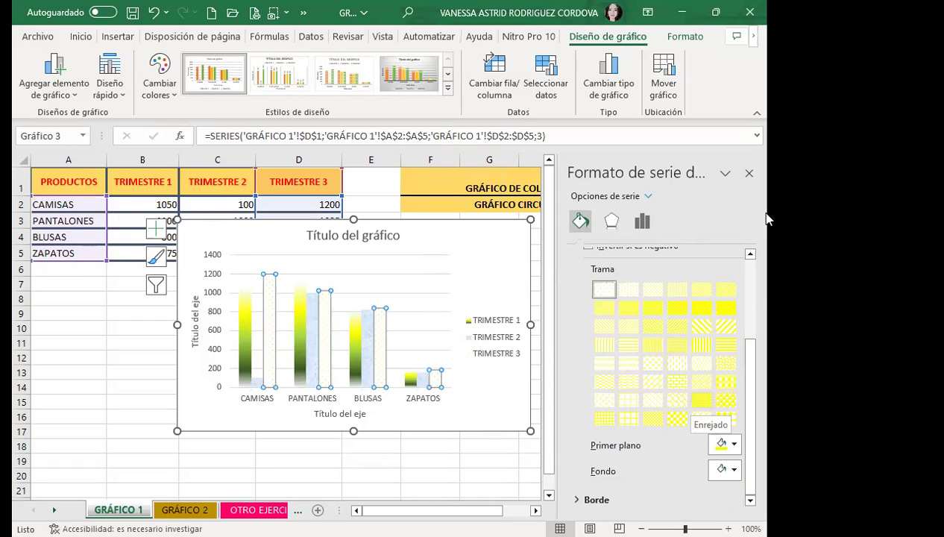
Set the pattern foreground colour to pink and the background colour to yellow.
{"action": "left_click", "coordinate": [731, 444]}
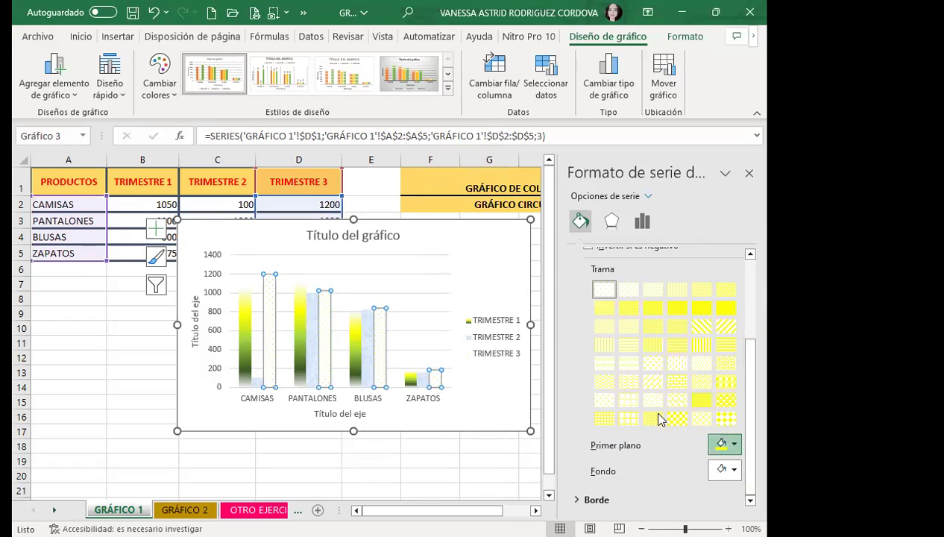
{"action": "left_click", "coordinate": [674, 426]}
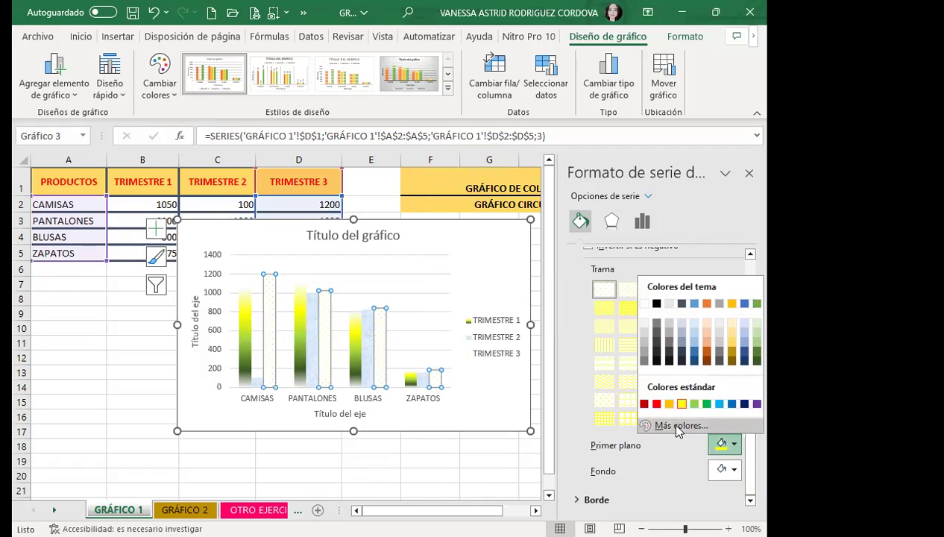
{"action": "left_click", "coordinate": [534, 302]}
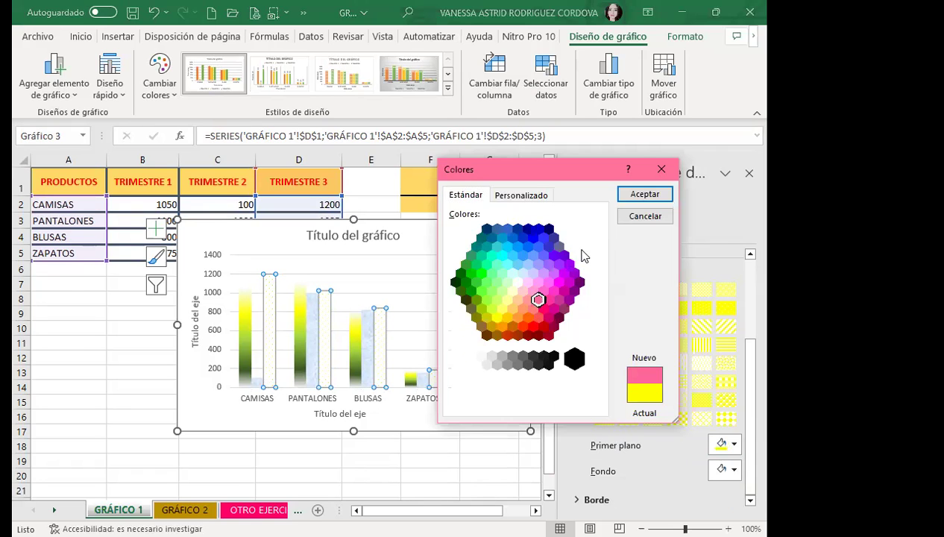
{"action": "left_click", "coordinate": [644, 194]}
{"action": "left_click", "coordinate": [723, 468]}
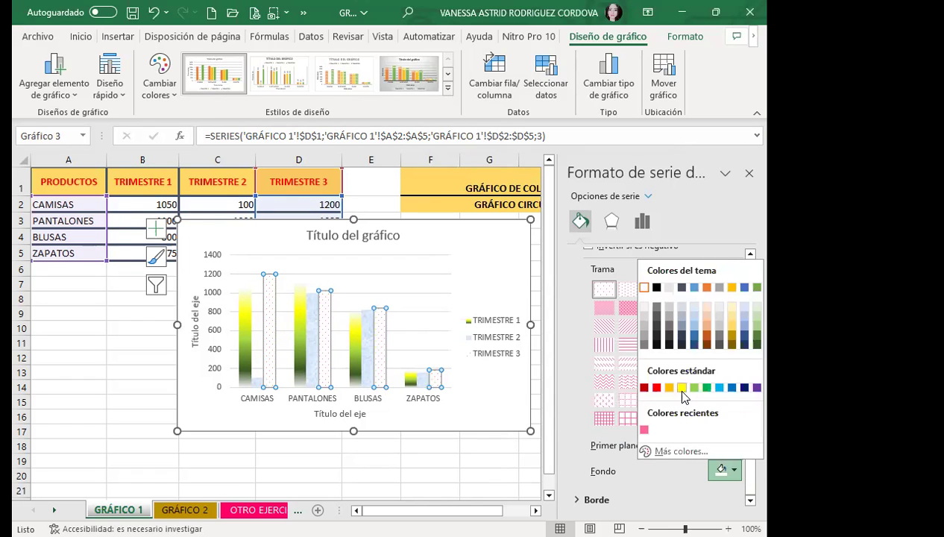
{"action": "left_click", "coordinate": [681, 386]}
Try dense, dotted and grid patterns, then settle on the pink-and-yellow checkerboard.
{"action": "left_click", "coordinate": [674, 417]}
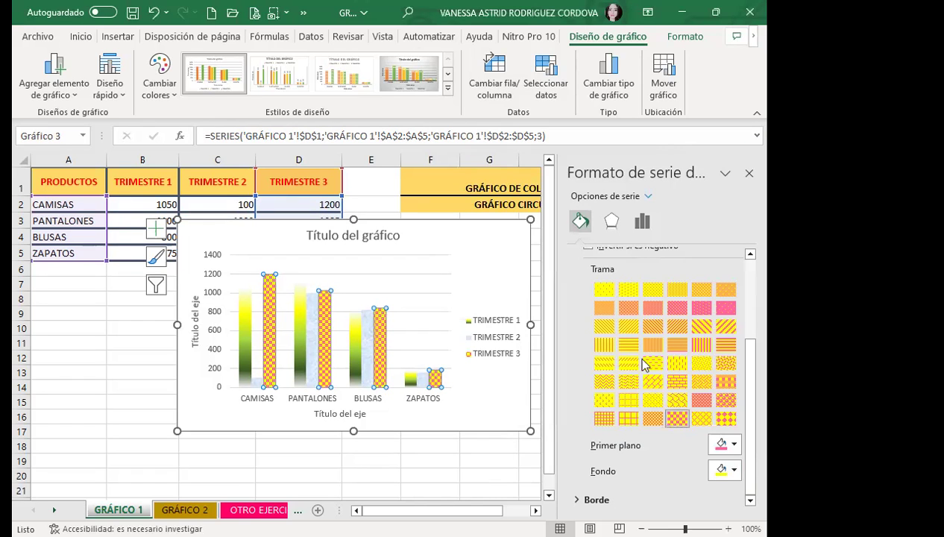
{"action": "left_click", "coordinate": [677, 307]}
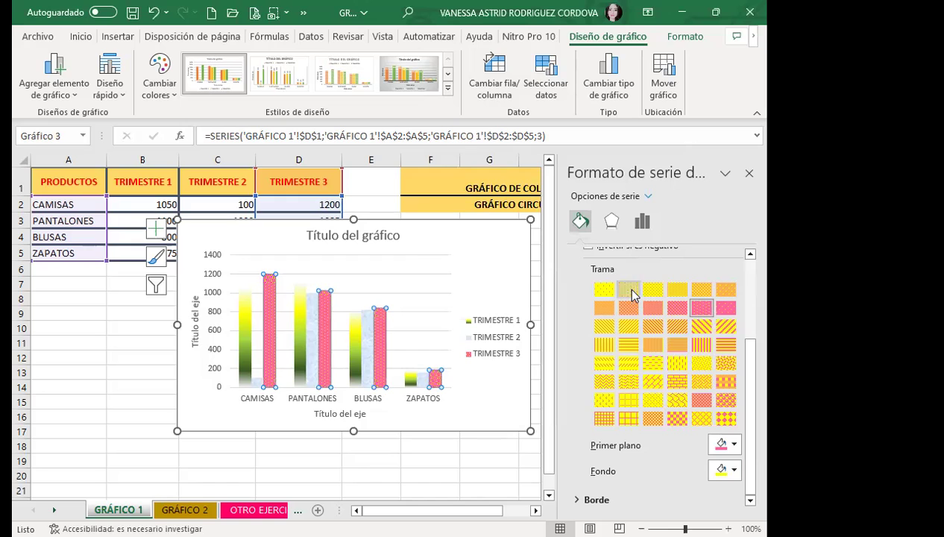
{"action": "left_click", "coordinate": [628, 290]}
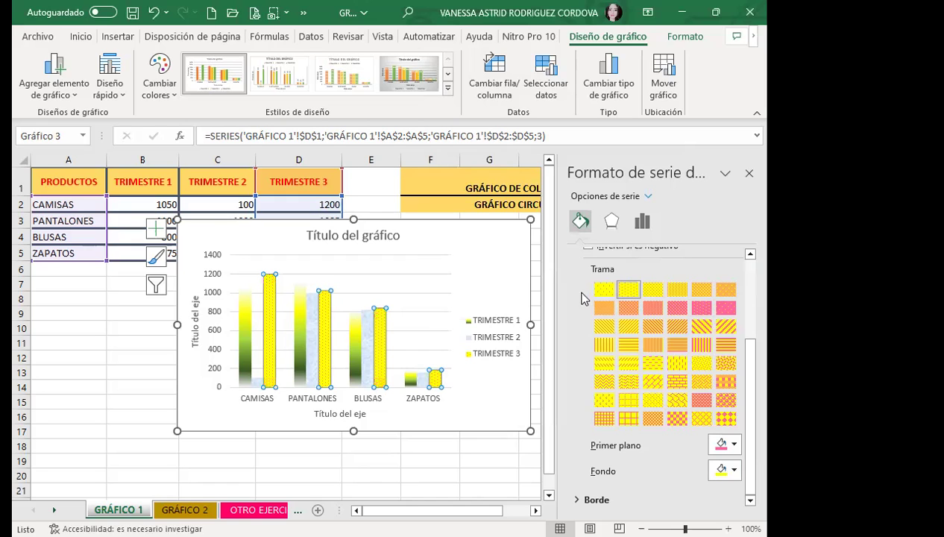
{"action": "left_click", "coordinate": [600, 420]}
{"action": "left_click", "coordinate": [627, 419]}
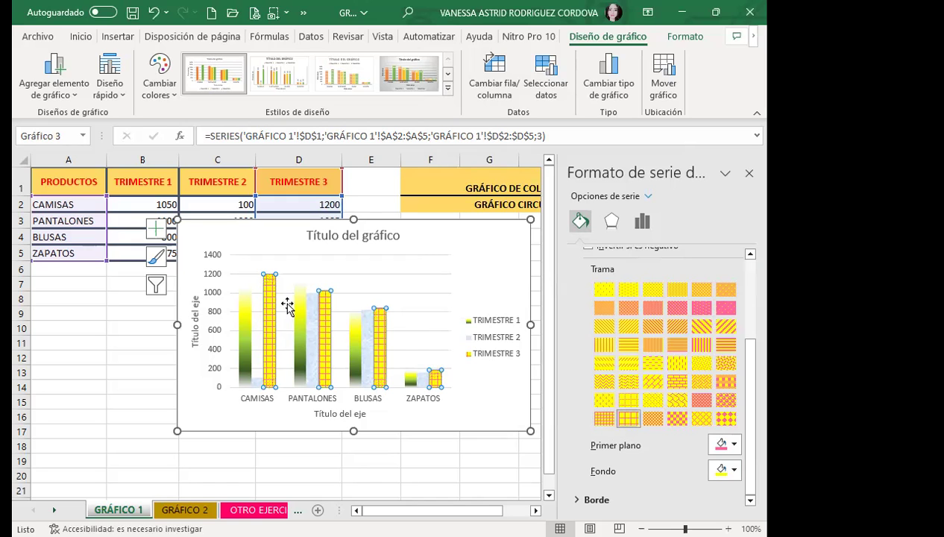
{"action": "left_click", "coordinate": [677, 418]}
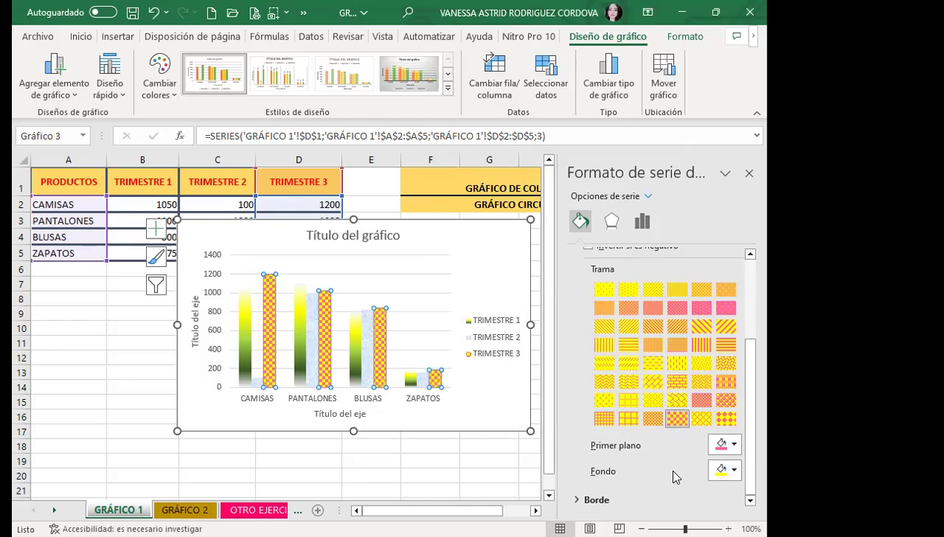
Fill the TRIMESTRE 2 bars with an online fireworks picture.
{"action": "left_click", "coordinate": [313, 367]}
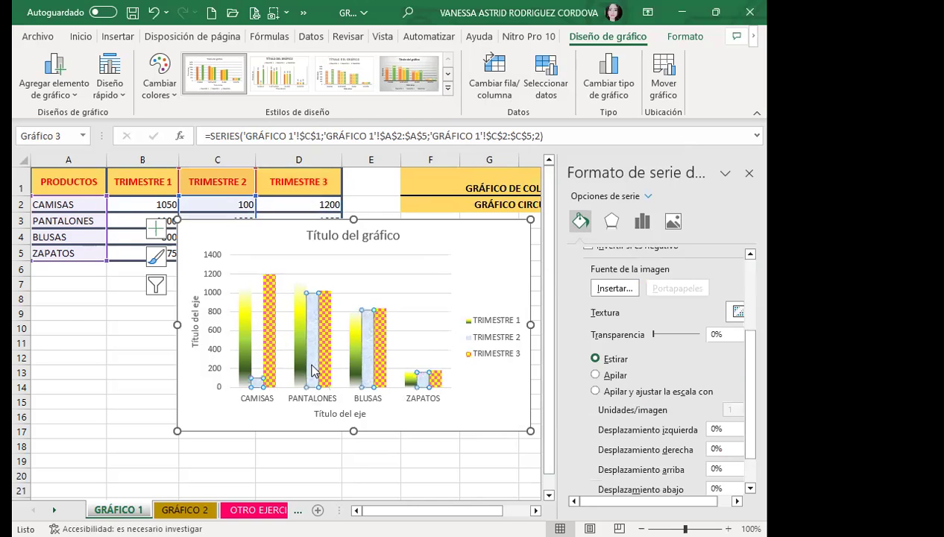
{"action": "left_click_drag", "start_coordinate": [750, 407], "coordinate": [768, 313]}
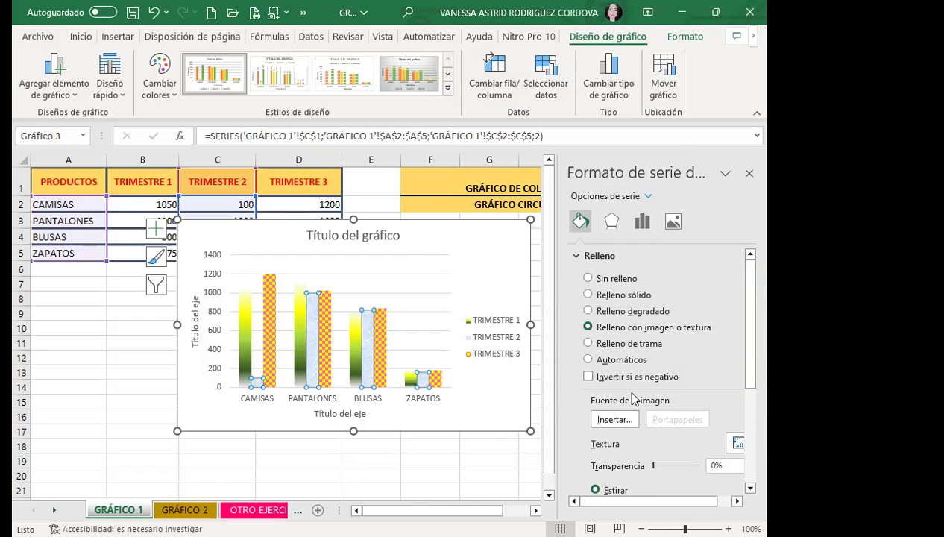
{"action": "left_click", "coordinate": [611, 419]}
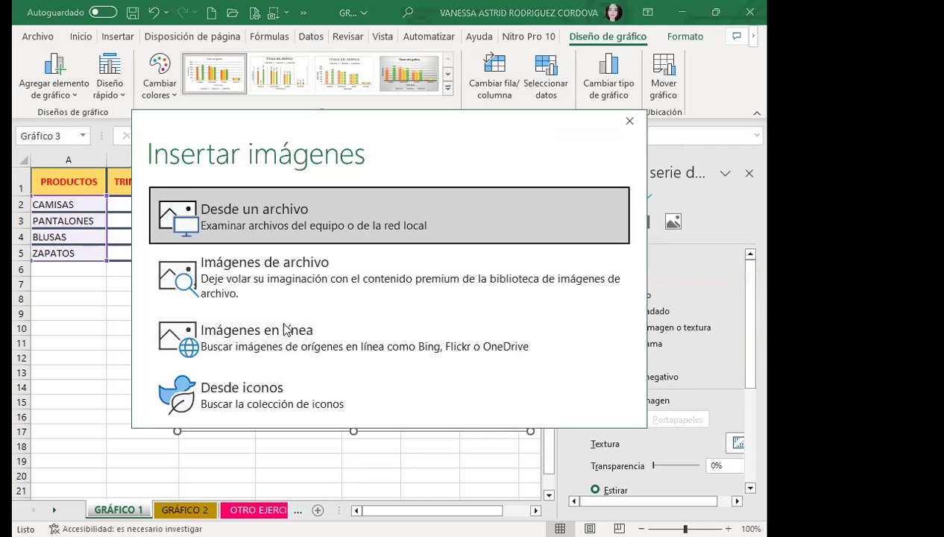
{"action": "left_click", "coordinate": [286, 337]}
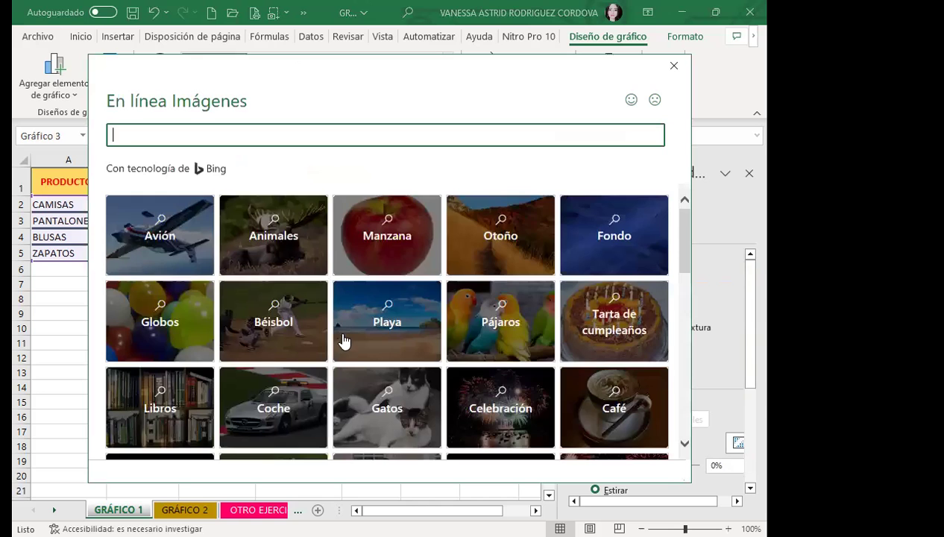
{"action": "scroll", "coordinate": [344, 341], "scroll_direction": "down", "scroll_amount": 2}
{"action": "left_click", "coordinate": [515, 320]}
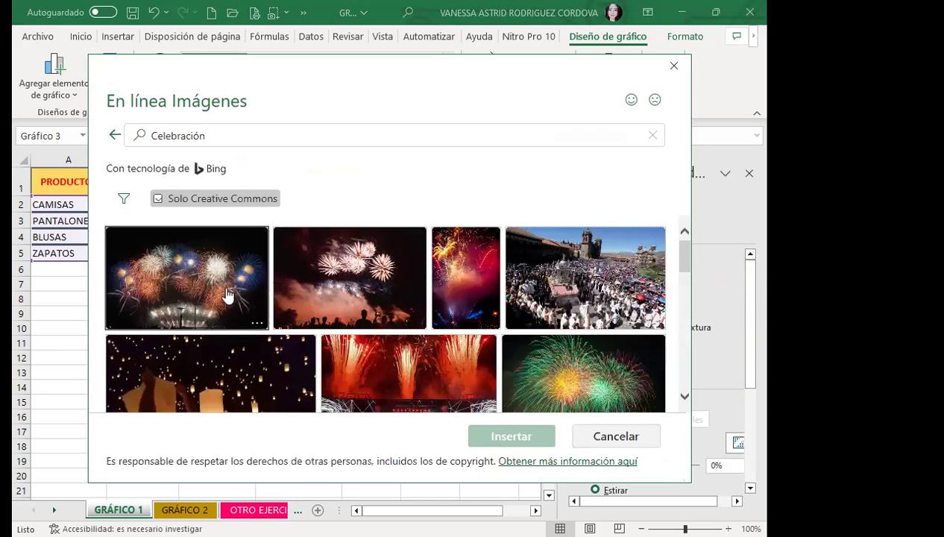
{"action": "left_click", "coordinate": [493, 440]}
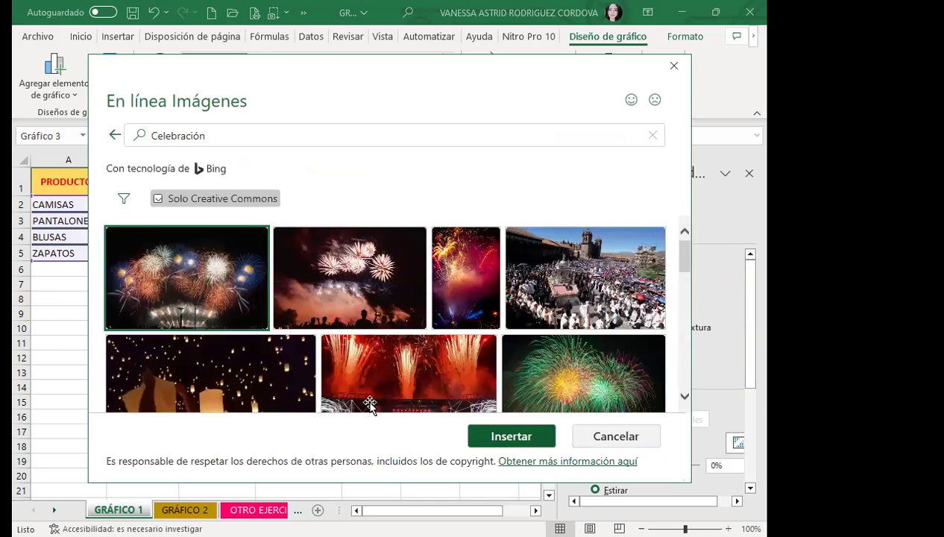
Replace the fireworks with the purple clouds image from the online Fondo category.
{"action": "left_click", "coordinate": [615, 419]}
{"action": "left_click", "coordinate": [628, 123]}
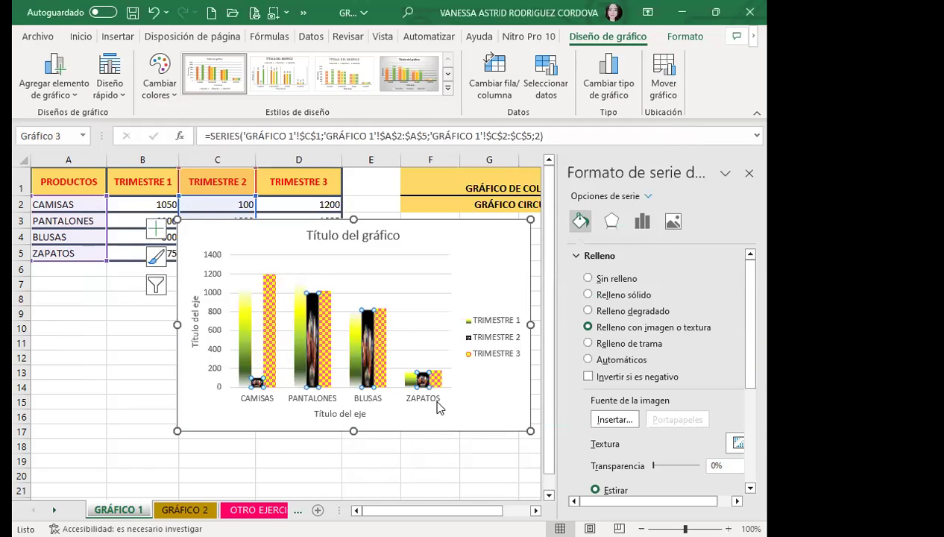
{"action": "left_click", "coordinate": [615, 420]}
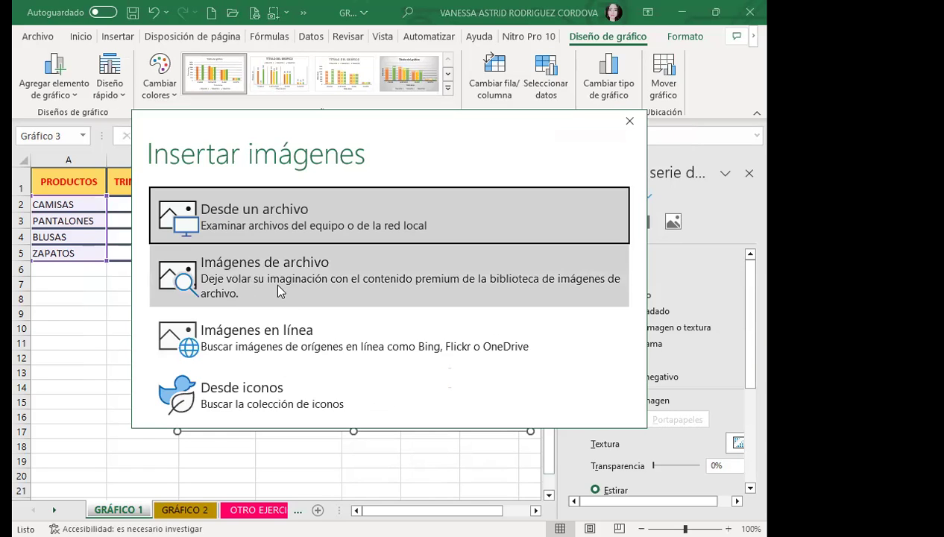
{"action": "left_click", "coordinate": [275, 328]}
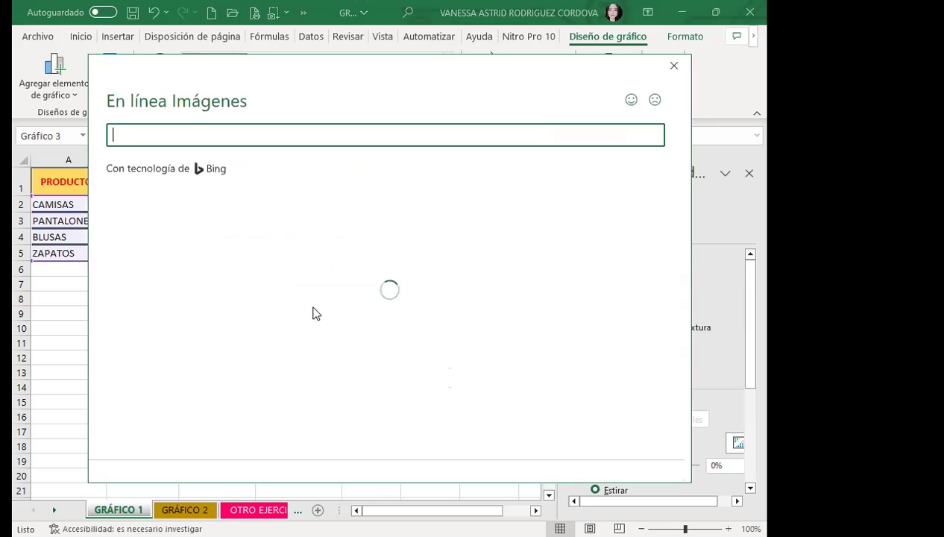
{"action": "scroll", "coordinate": [321, 311], "scroll_direction": "down", "scroll_amount": 2}
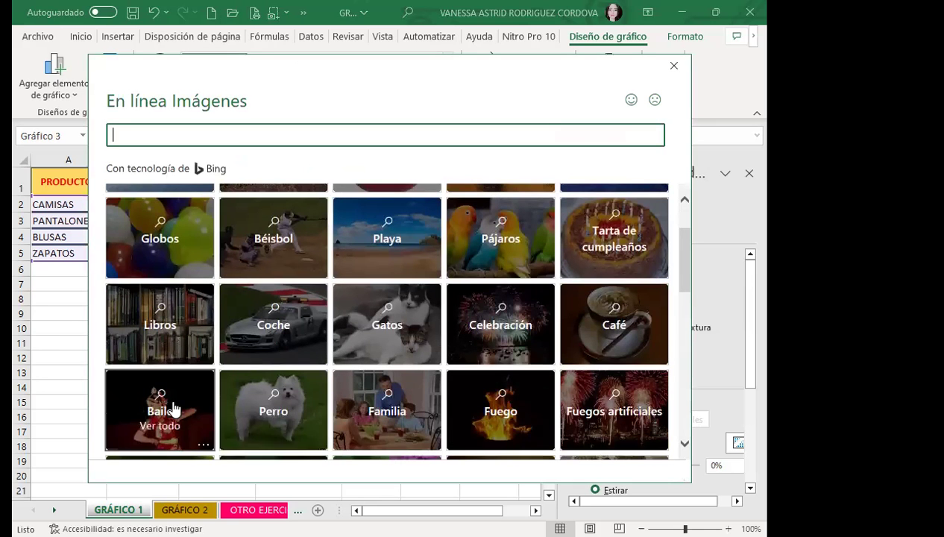
{"action": "scroll", "coordinate": [626, 388], "scroll_direction": "up", "scroll_amount": 2}
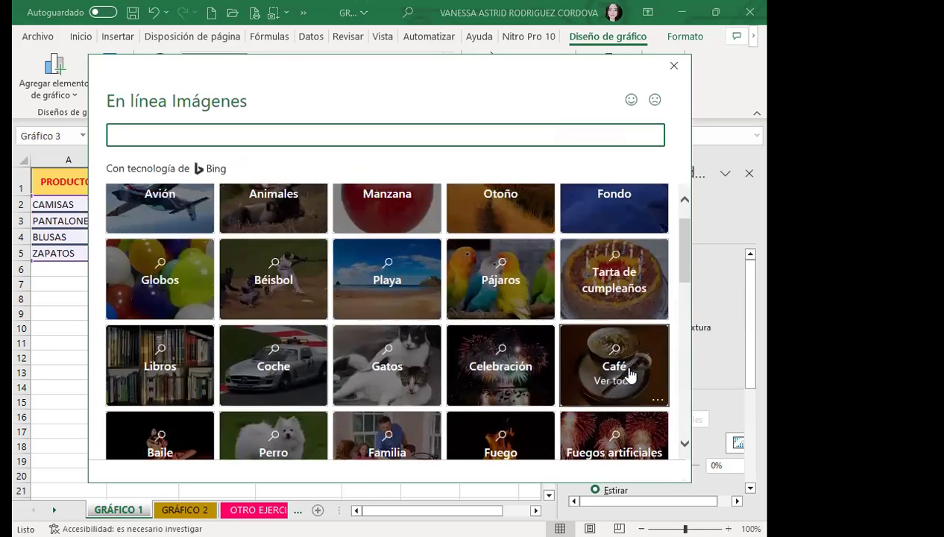
{"action": "left_click", "coordinate": [594, 250]}
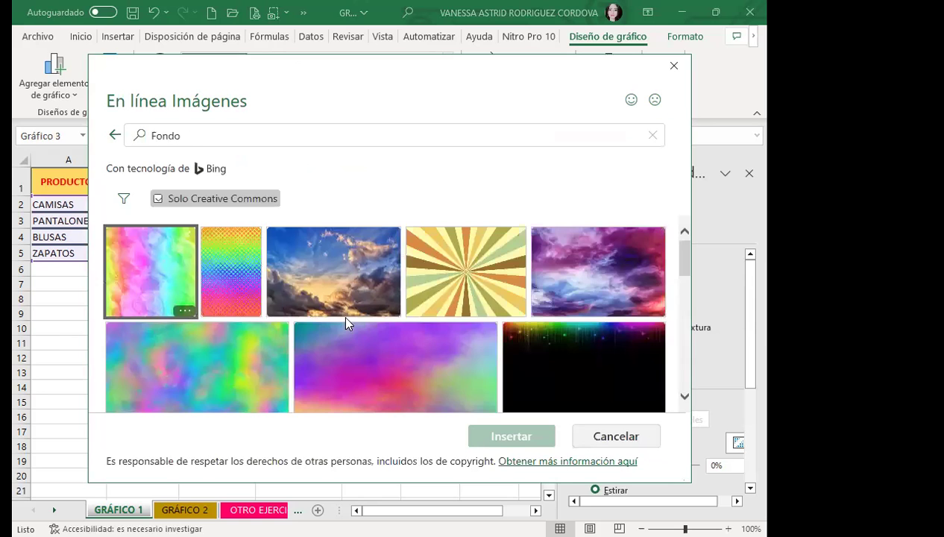
{"action": "left_click", "coordinate": [593, 302]}
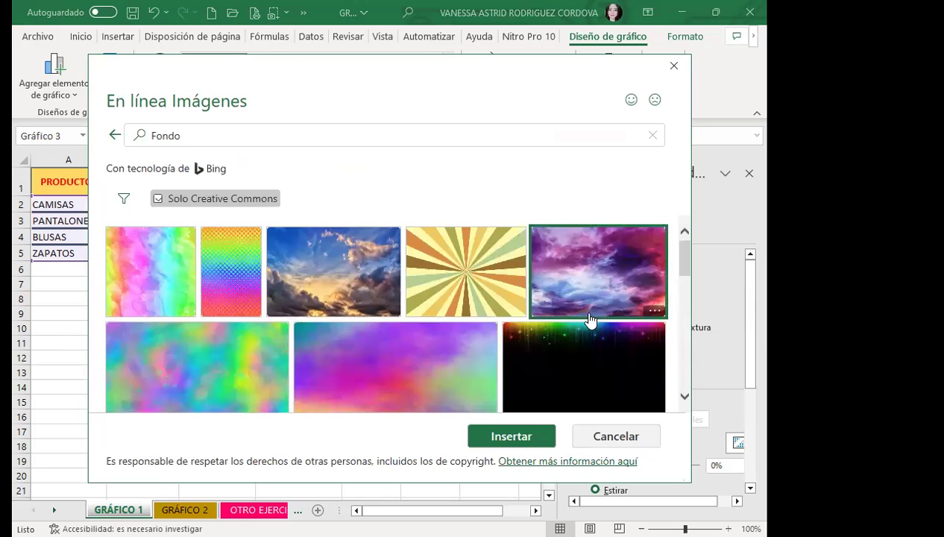
{"action": "left_click", "coordinate": [533, 435]}
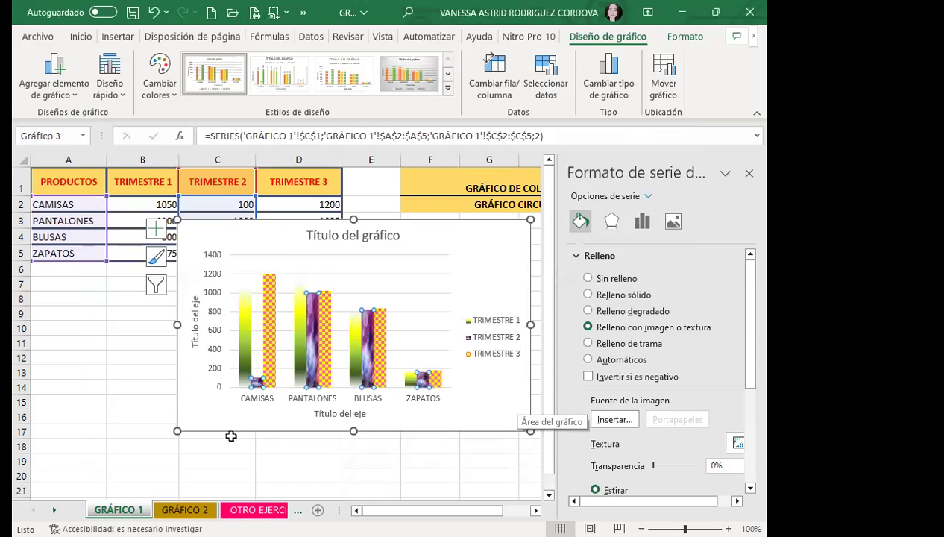
Give the chart area a purple cloud picture fill after trying gradient, solid and pattern fills.
{"action": "left_click", "coordinate": [496, 405]}
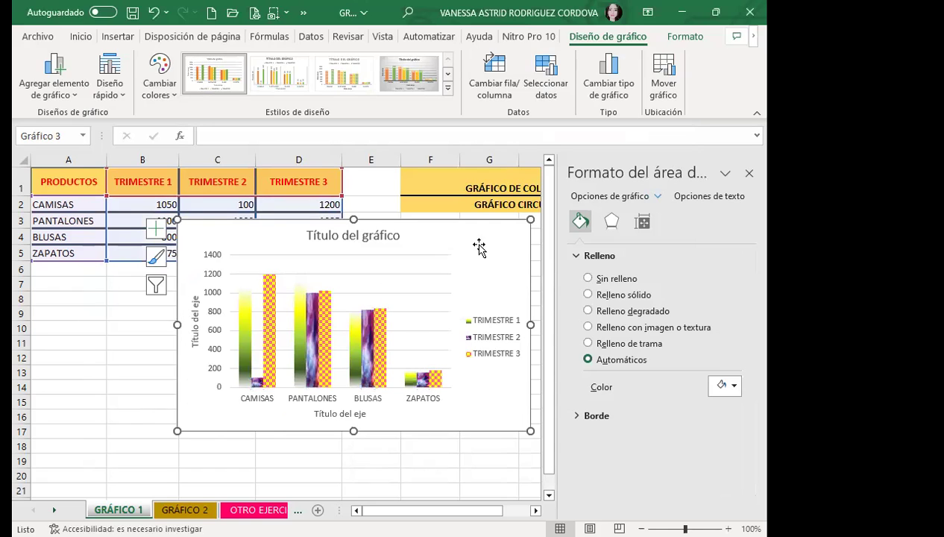
{"action": "left_click", "coordinate": [588, 311]}
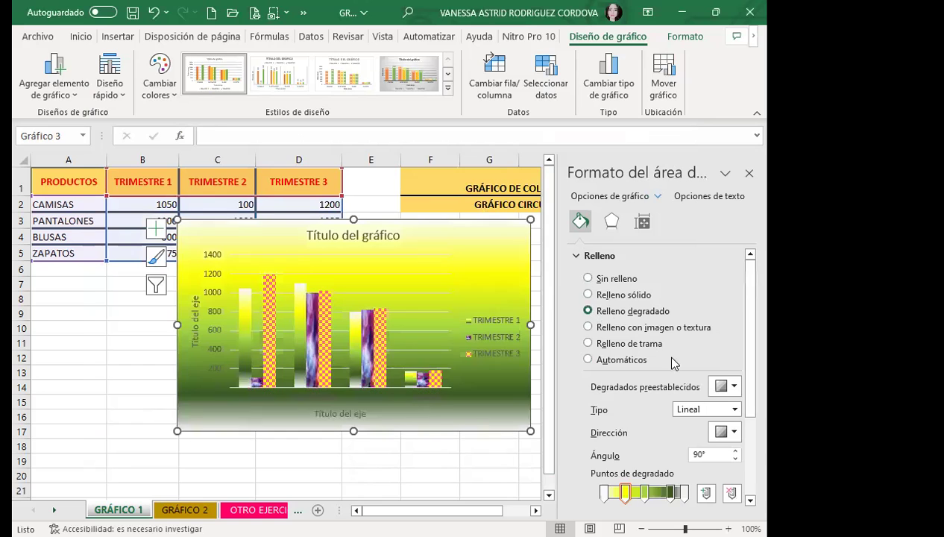
{"action": "left_click", "coordinate": [587, 328]}
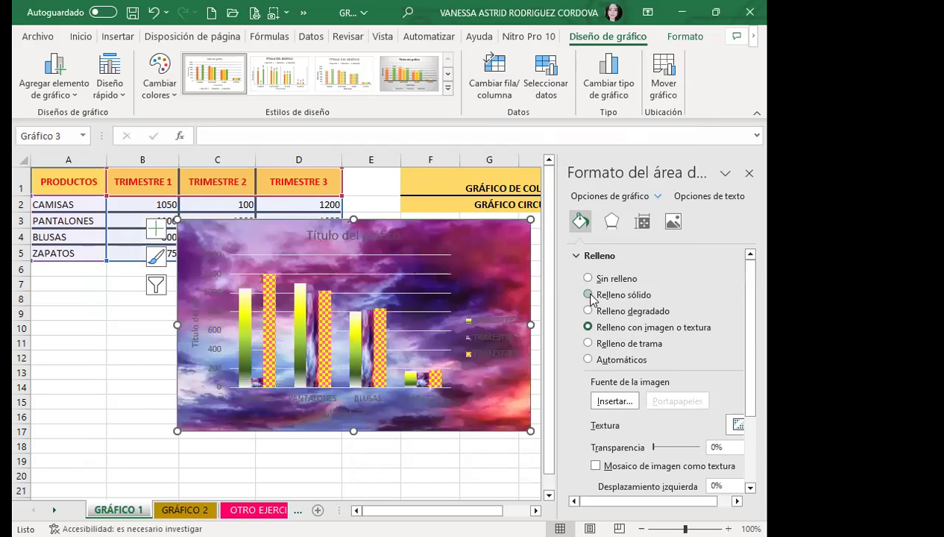
{"action": "left_click", "coordinate": [588, 295]}
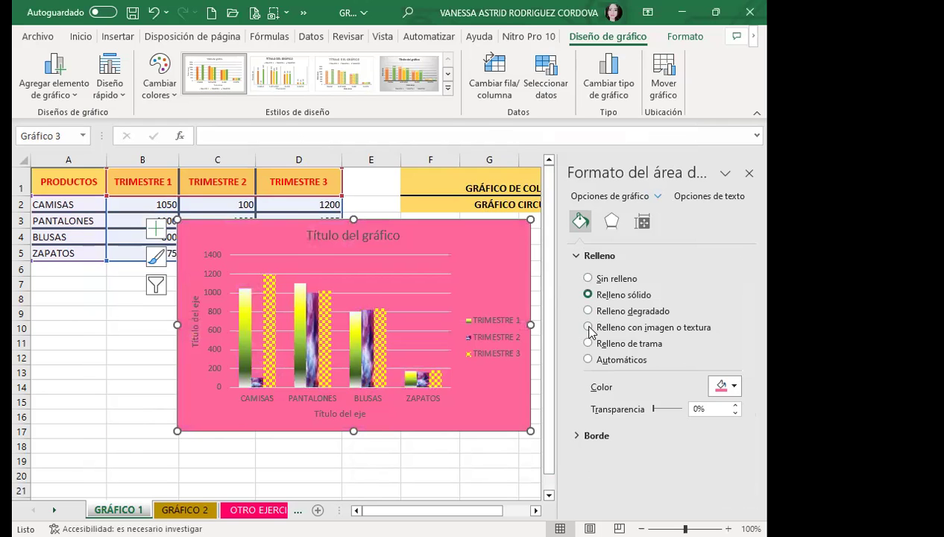
{"action": "left_click", "coordinate": [588, 327]}
{"action": "left_click", "coordinate": [587, 344]}
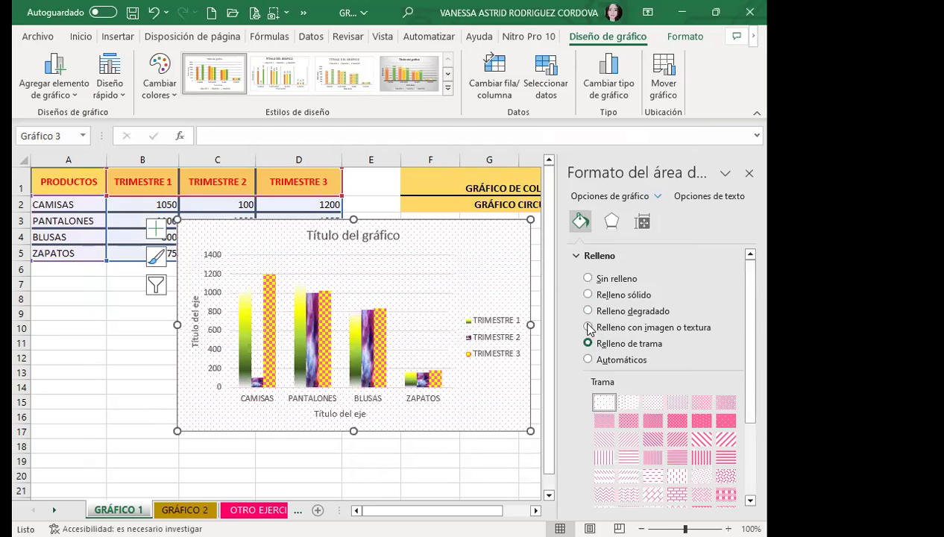
{"action": "left_click", "coordinate": [588, 328]}
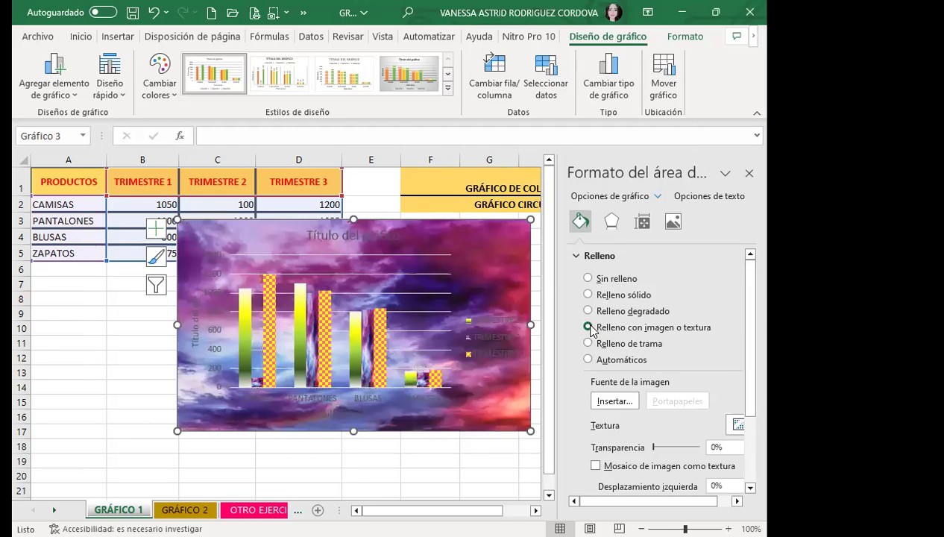
Replace the chart background with a rainbow-on-black picture from an online 'COLORES' search.
{"action": "left_click", "coordinate": [636, 404]}
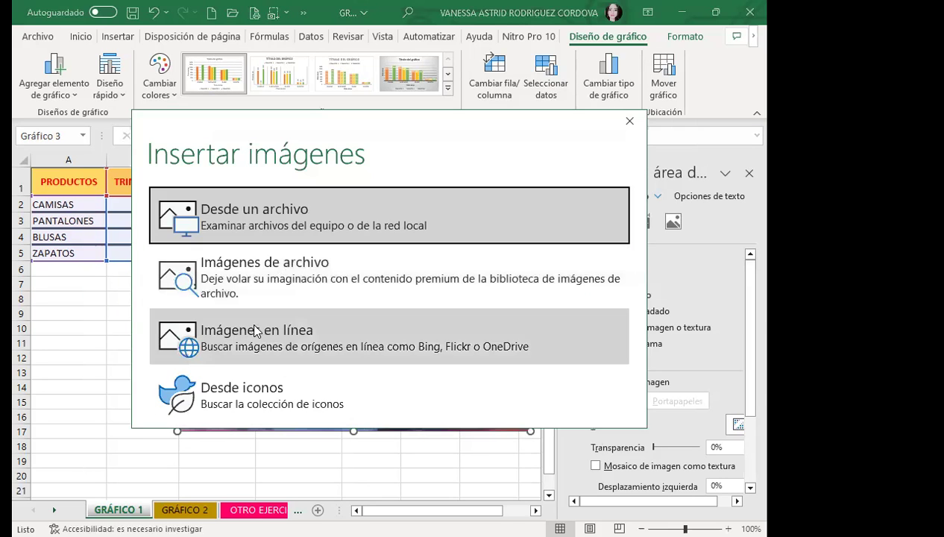
{"action": "left_click", "coordinate": [255, 325]}
{"action": "type", "text": "COLORES"}
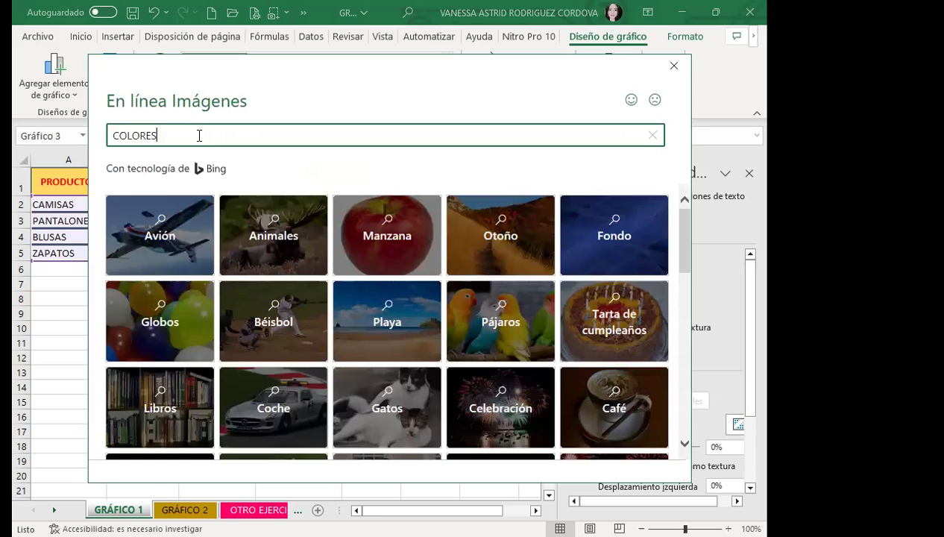
{"action": "key", "text": "Return"}
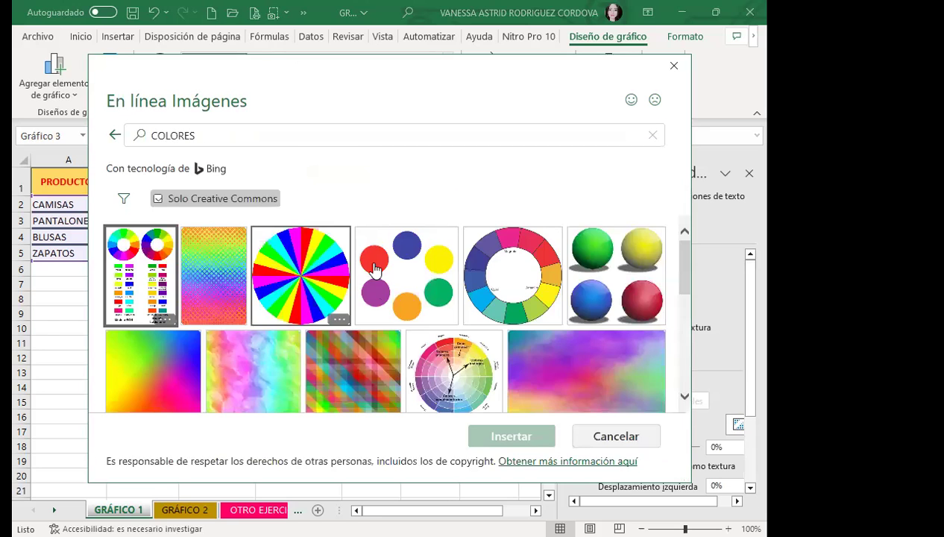
{"action": "scroll", "coordinate": [386, 311], "scroll_direction": "down", "scroll_amount": 2}
{"action": "scroll", "coordinate": [385, 311], "scroll_direction": "down", "scroll_amount": 3}
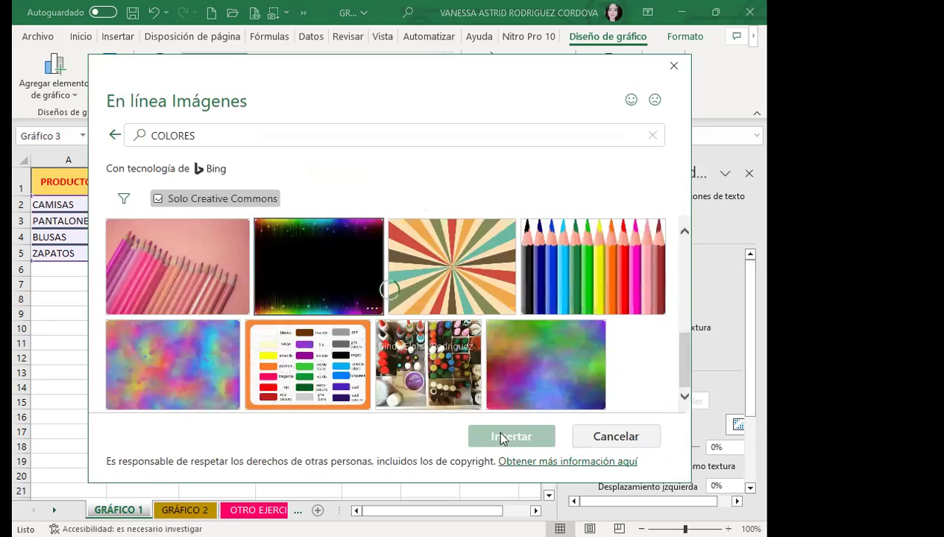
{"action": "left_click", "coordinate": [501, 437]}
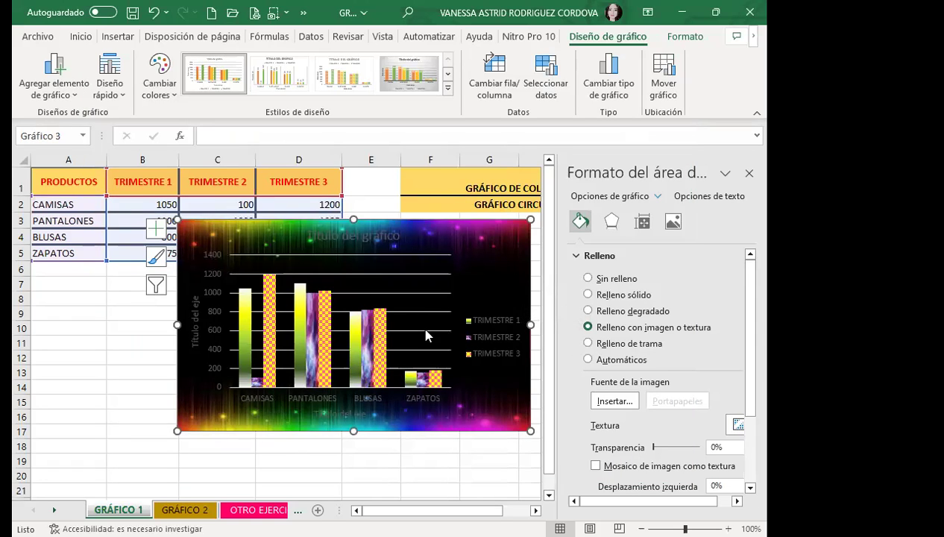
{"action": "left_click", "coordinate": [494, 328]}
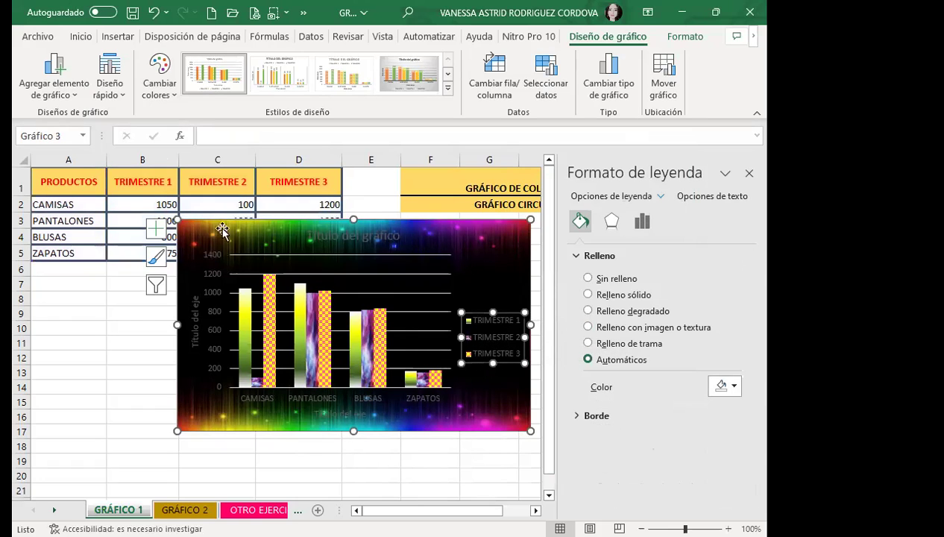
Make the legend text white, bold and two sizes larger, then move the chart left and enlarge it.
{"action": "left_click", "coordinate": [80, 36]}
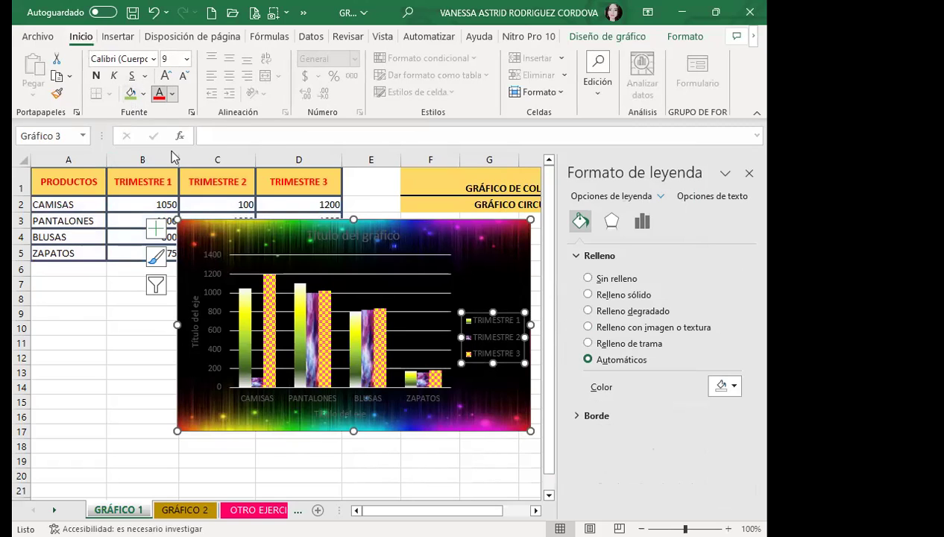
{"action": "left_click", "coordinate": [171, 93]}
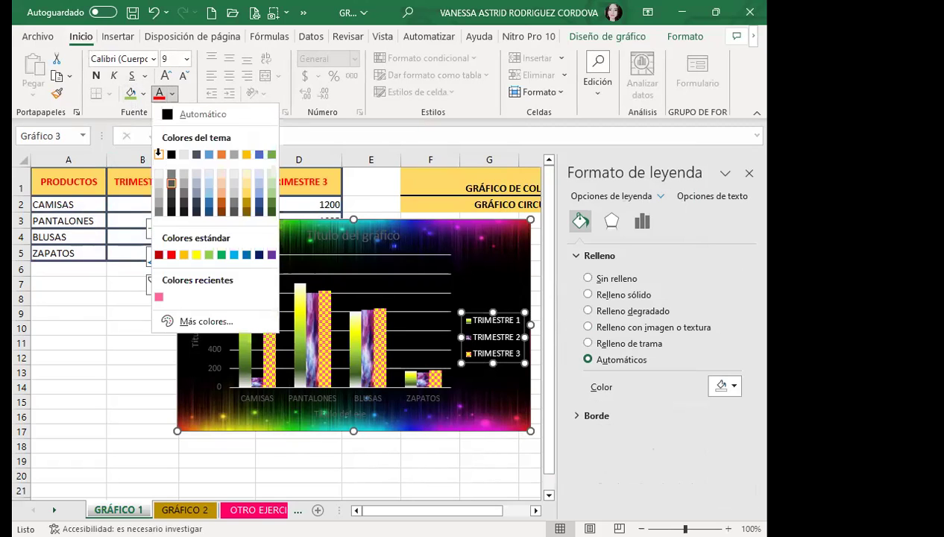
{"action": "left_click", "coordinate": [159, 154]}
{"action": "left_click", "coordinate": [95, 76]}
{"action": "left_click", "coordinate": [167, 80]}
{"action": "left_click", "coordinate": [168, 80]}
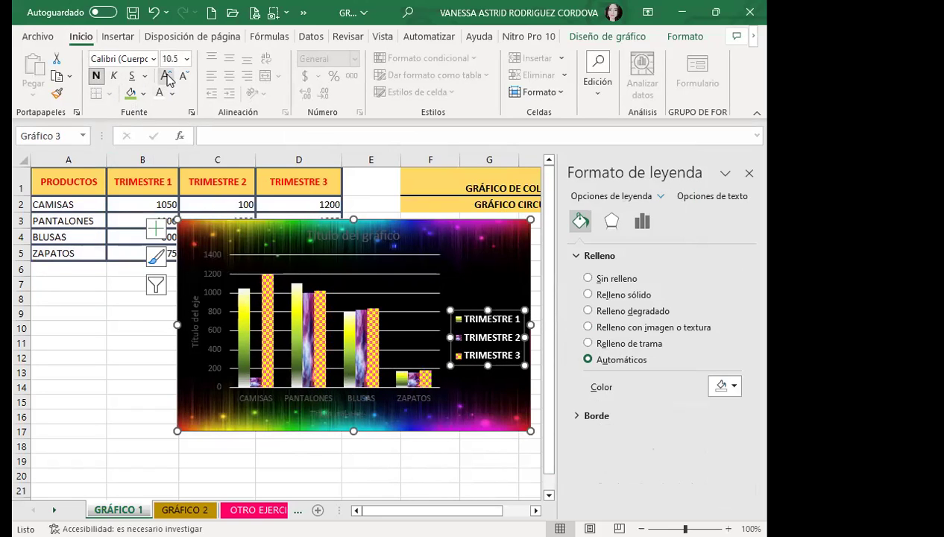
{"action": "left_click_drag", "start_coordinate": [452, 235], "coordinate": [346, 244]}
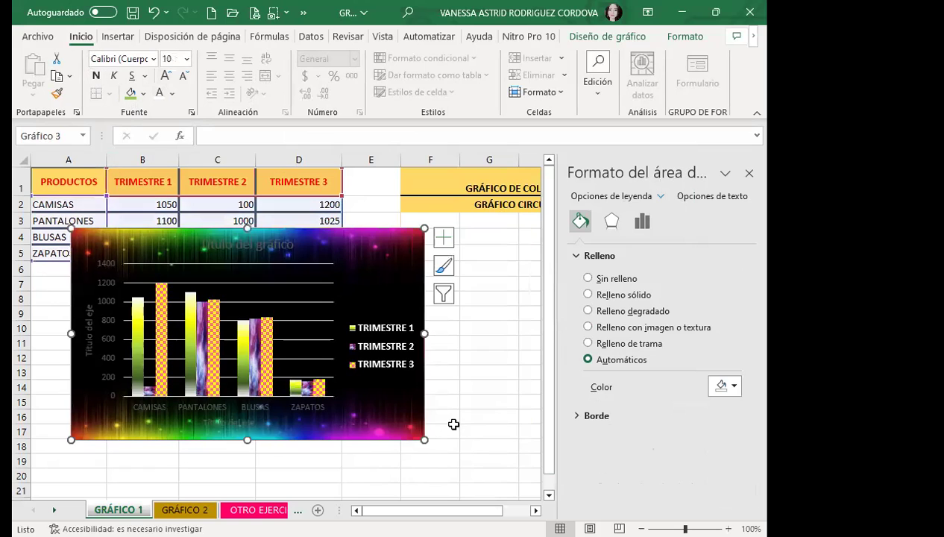
{"action": "left_click_drag", "start_coordinate": [424, 440], "coordinate": [496, 457]}
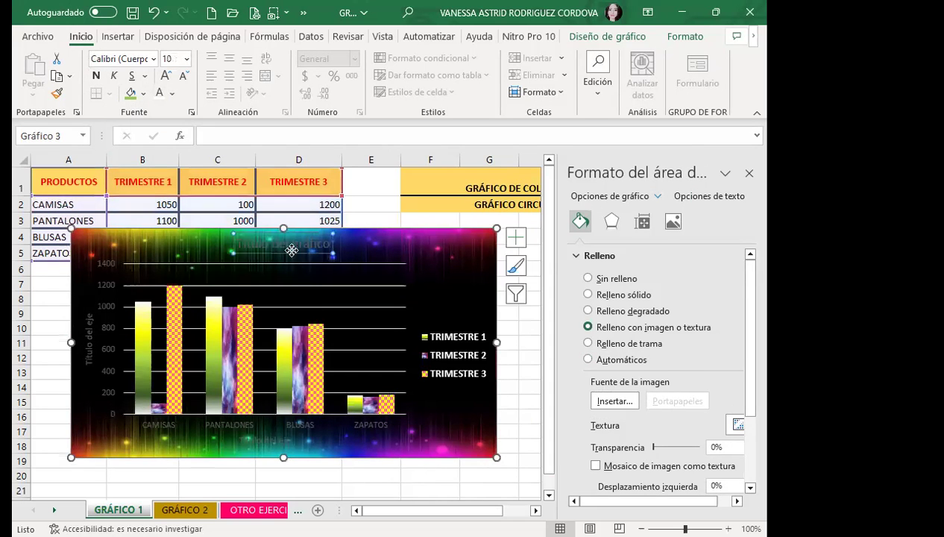
Retype the chart title as 'GRÁFICO DE COLUMNA' and make it bold at 18 pt.
{"action": "left_click", "coordinate": [291, 250]}
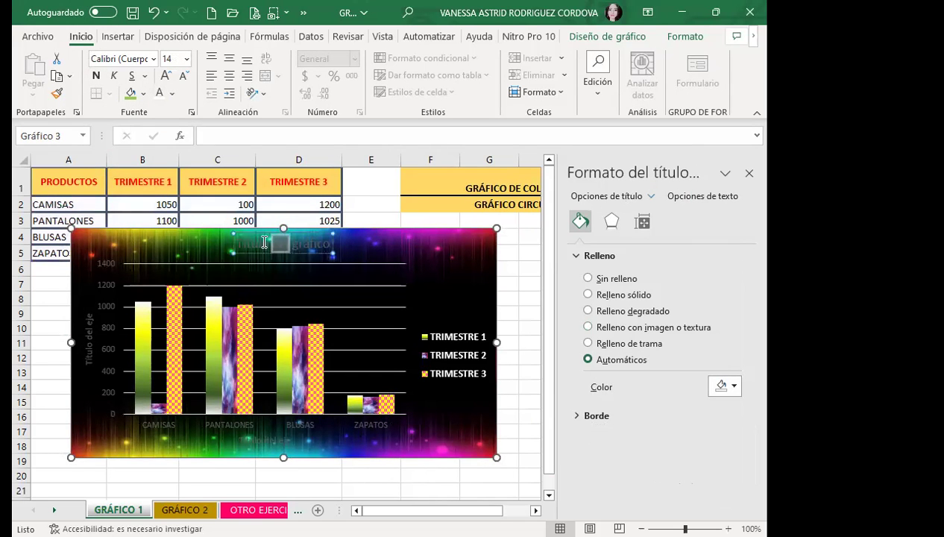
{"action": "key", "text": "Delete"}
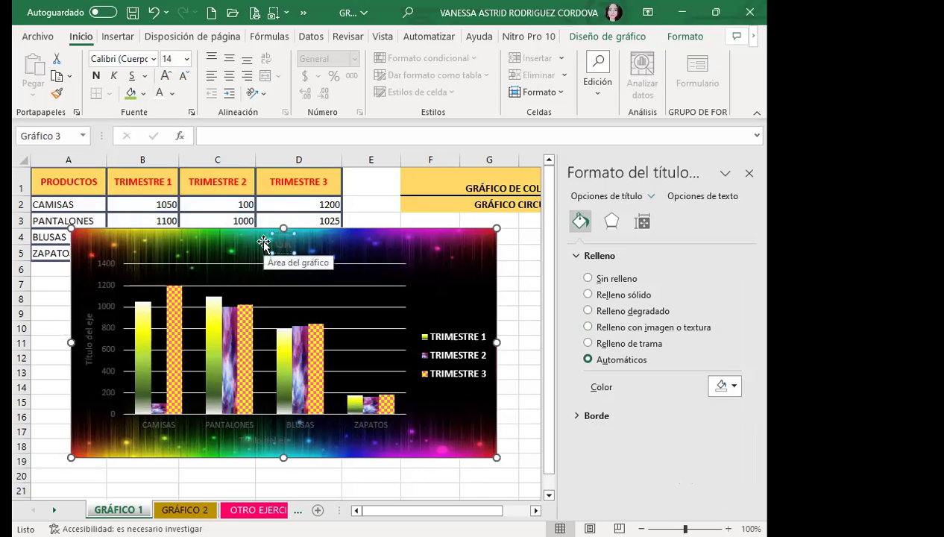
{"action": "type", "text": "GRÁFICO DE COLUMNASMNA"}
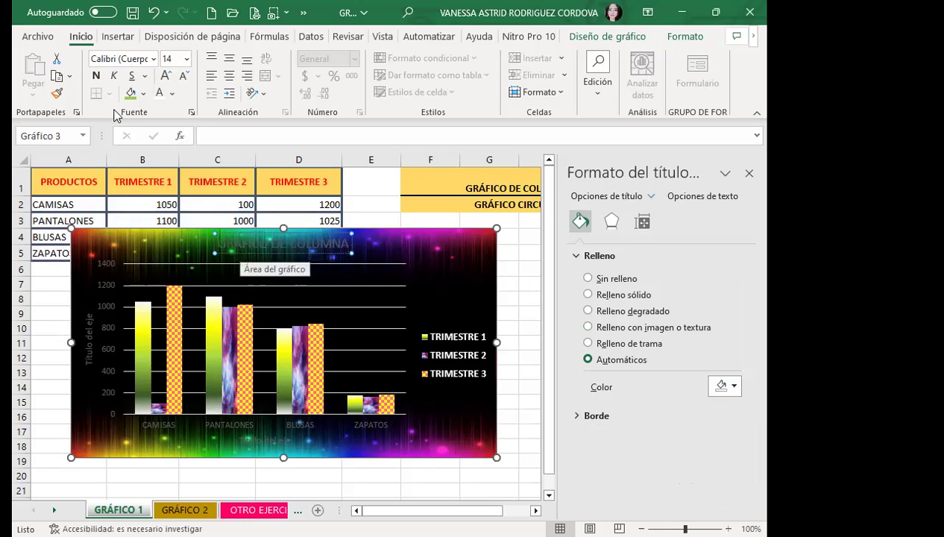
{"action": "left_click", "coordinate": [96, 76]}
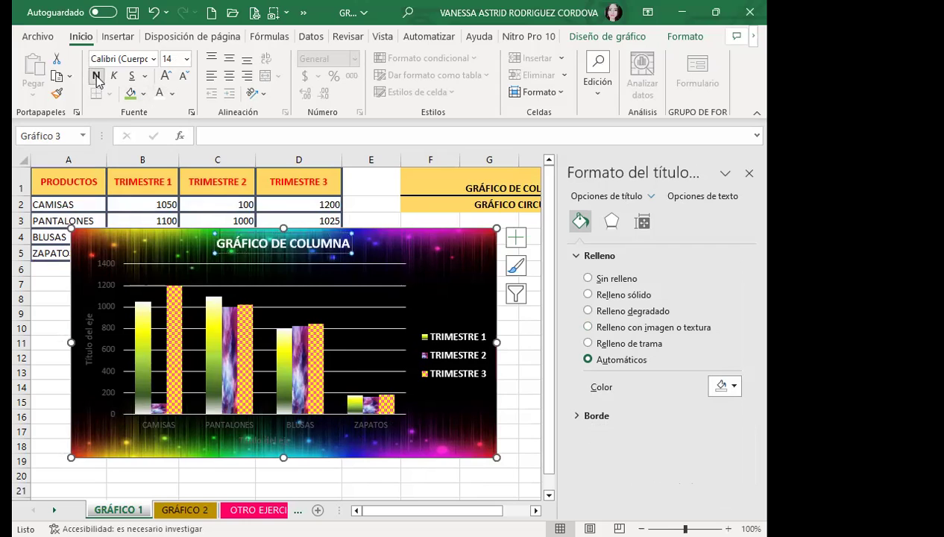
{"action": "left_click", "coordinate": [165, 75]}
{"action": "left_click", "coordinate": [166, 75]}
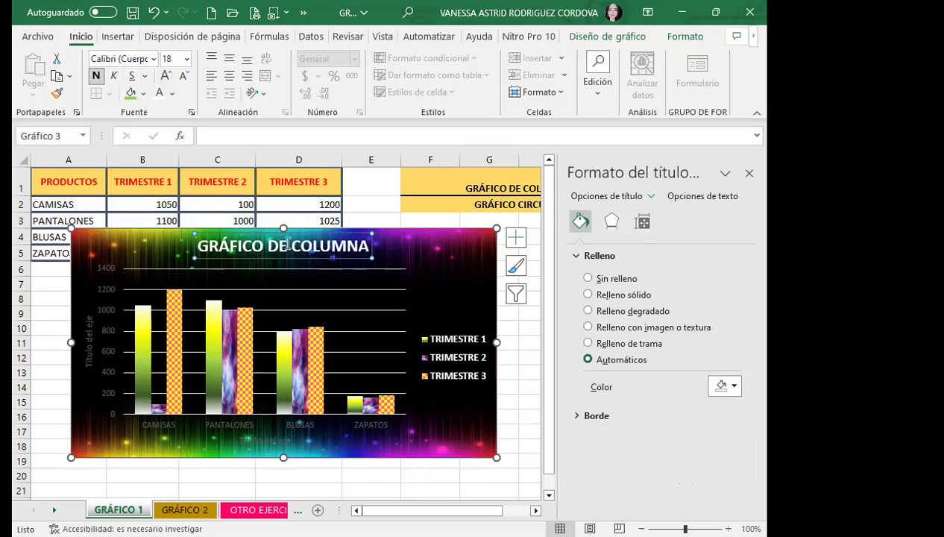
{"action": "left_click", "coordinate": [114, 278]}
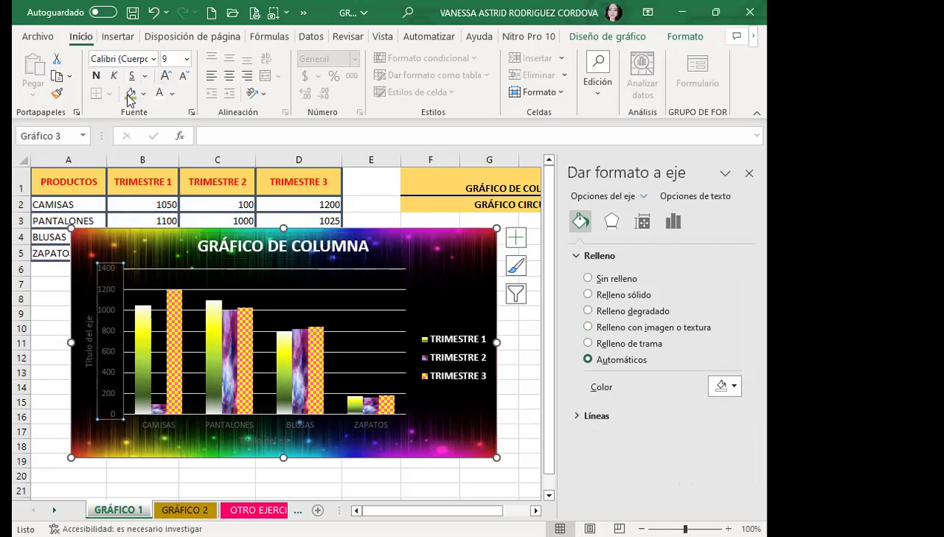
Make the value and category axis labels white, with the product labels bold.
{"action": "left_click", "coordinate": [158, 92]}
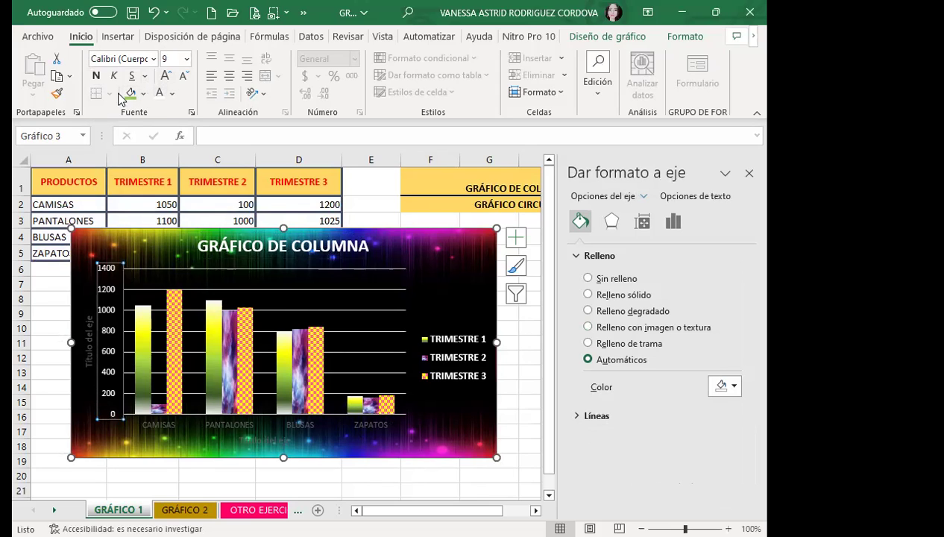
{"action": "left_click", "coordinate": [158, 422]}
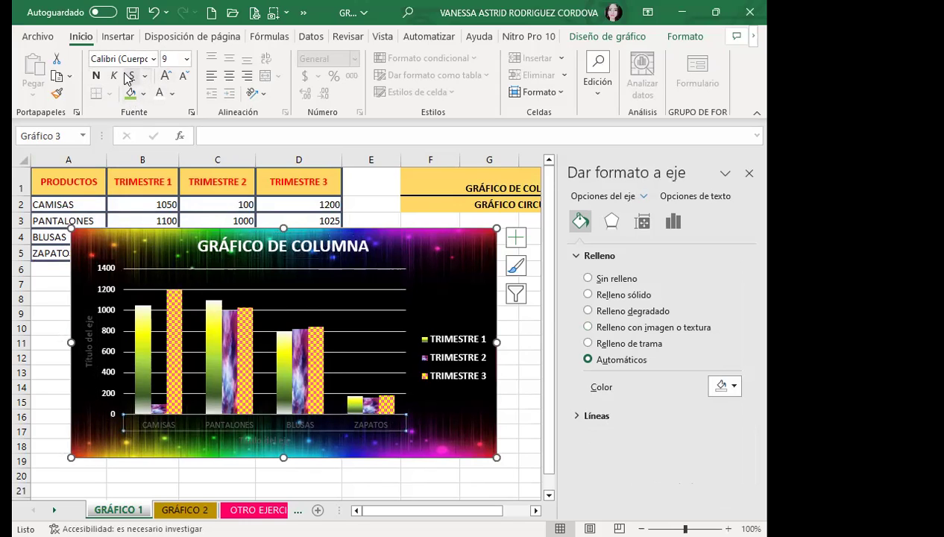
{"action": "left_click", "coordinate": [155, 94]}
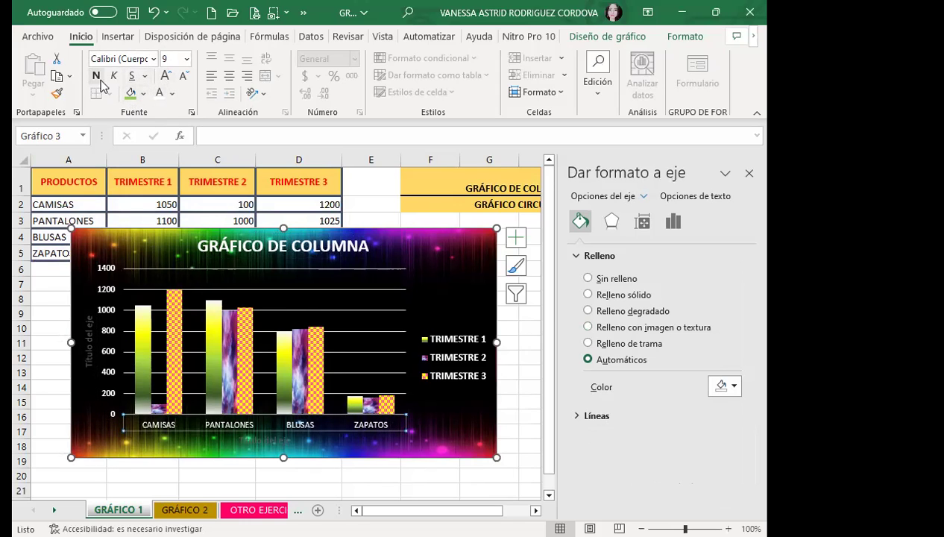
{"action": "left_click", "coordinate": [96, 77]}
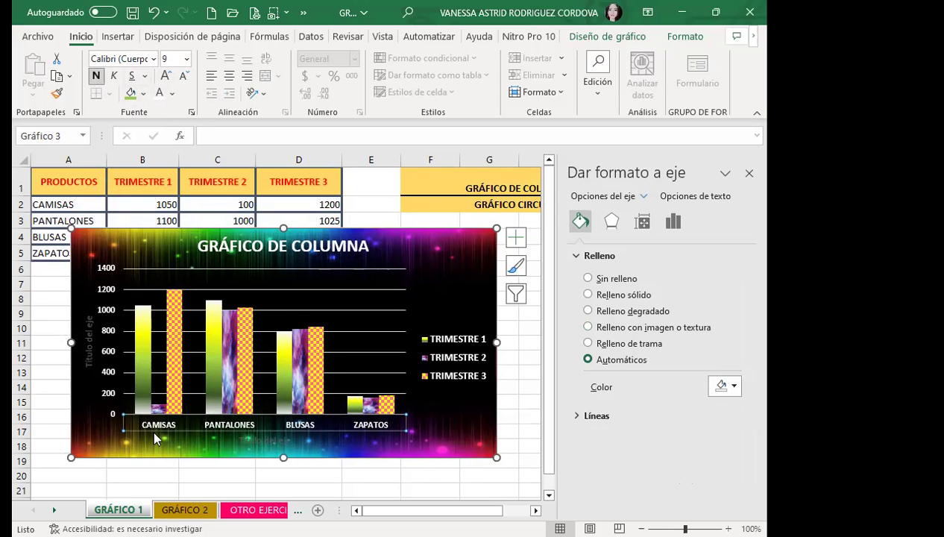
Shorten the horizontal axis title to 'eje' by deleting 'Título del'.
{"action": "left_click", "coordinate": [246, 441]}
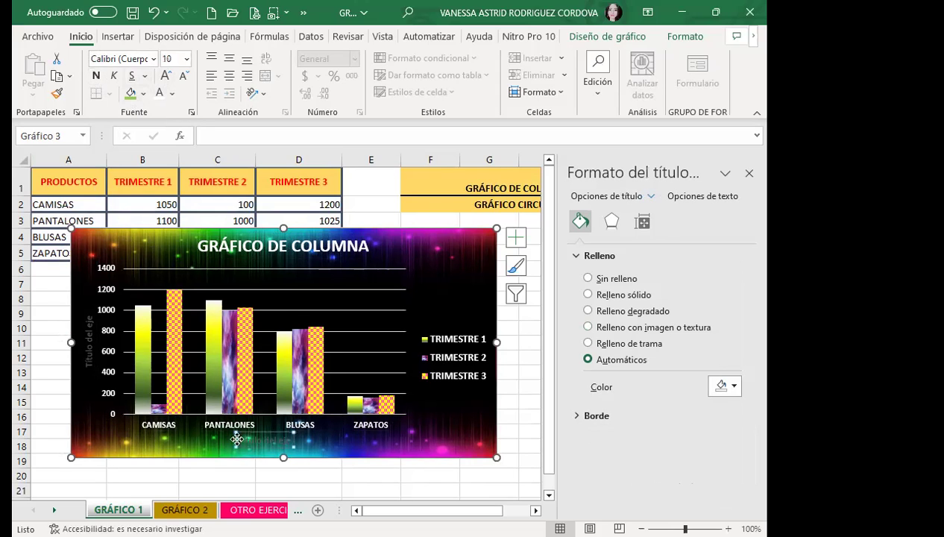
{"action": "left_click_drag", "start_coordinate": [277, 441], "coordinate": [229, 436]}
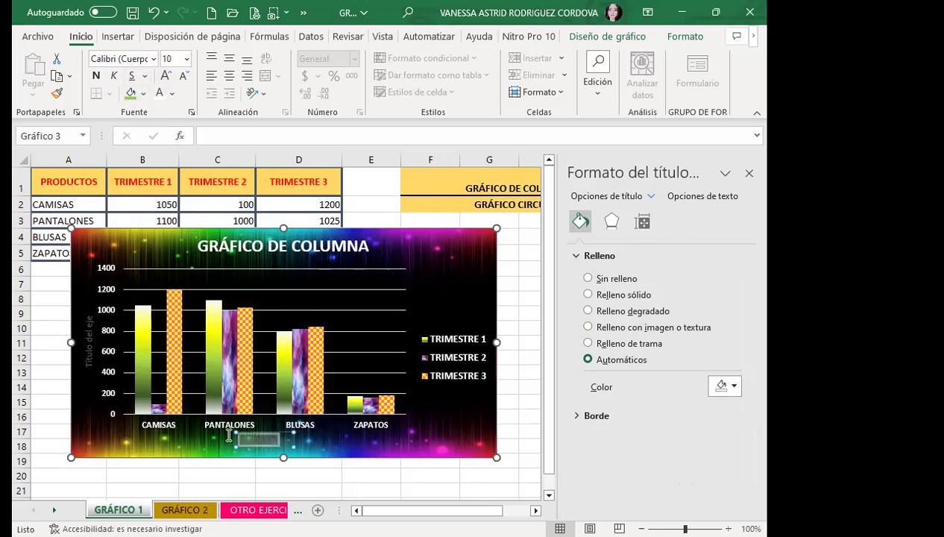
{"action": "key", "text": "Delete"}
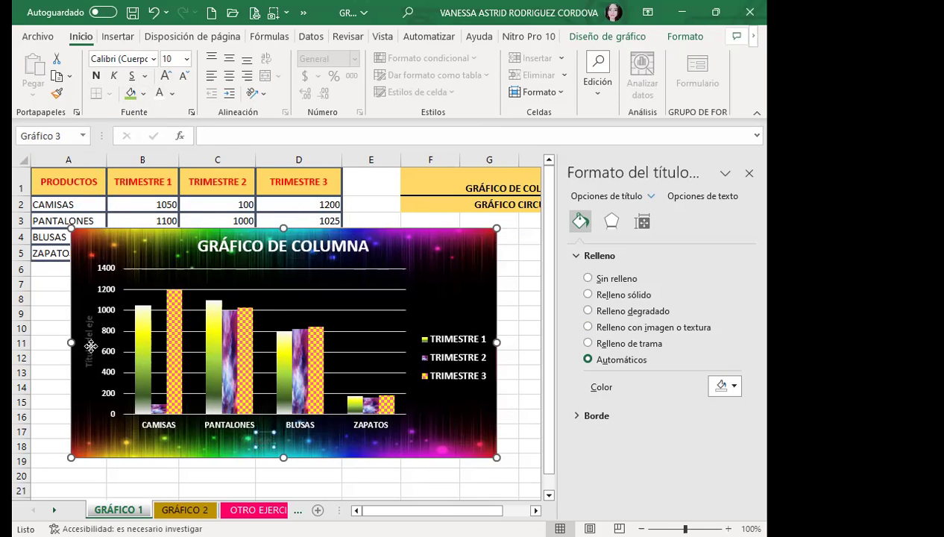
{"action": "left_click", "coordinate": [90, 346]}
Cut the vertical axis title down to 'eje' and make it bold at 11 pt.
{"action": "left_click_drag", "start_coordinate": [87, 366], "coordinate": [90, 345]}
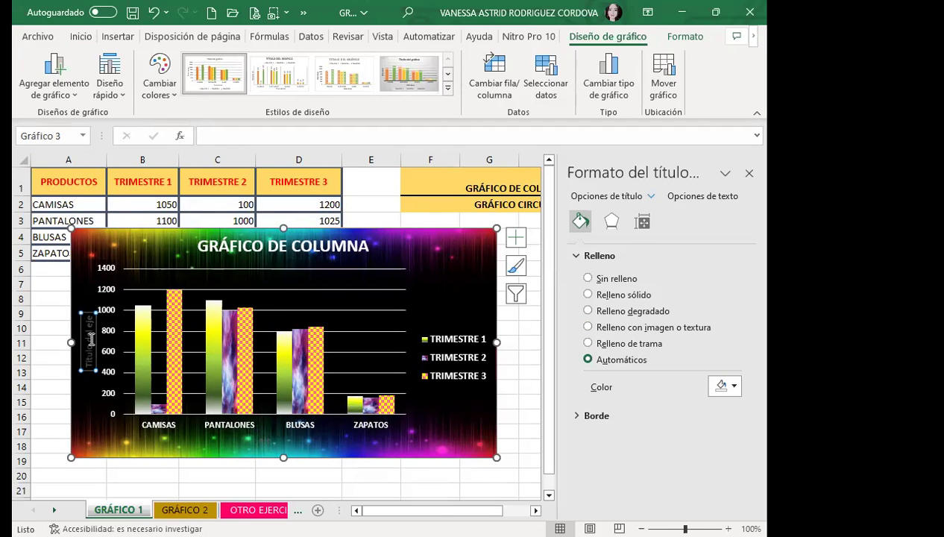
{"action": "type", "text": "Ventas"}
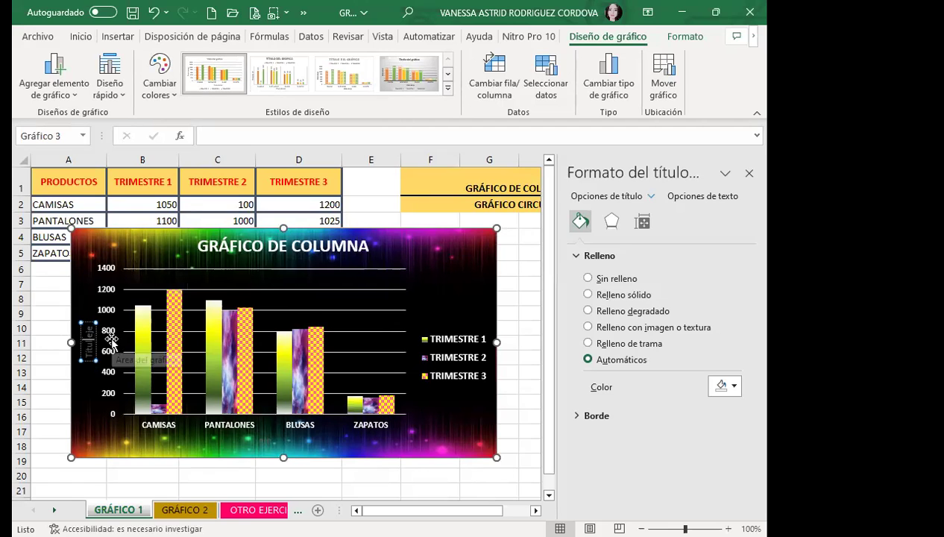
{"action": "key", "text": "BackSpace"}
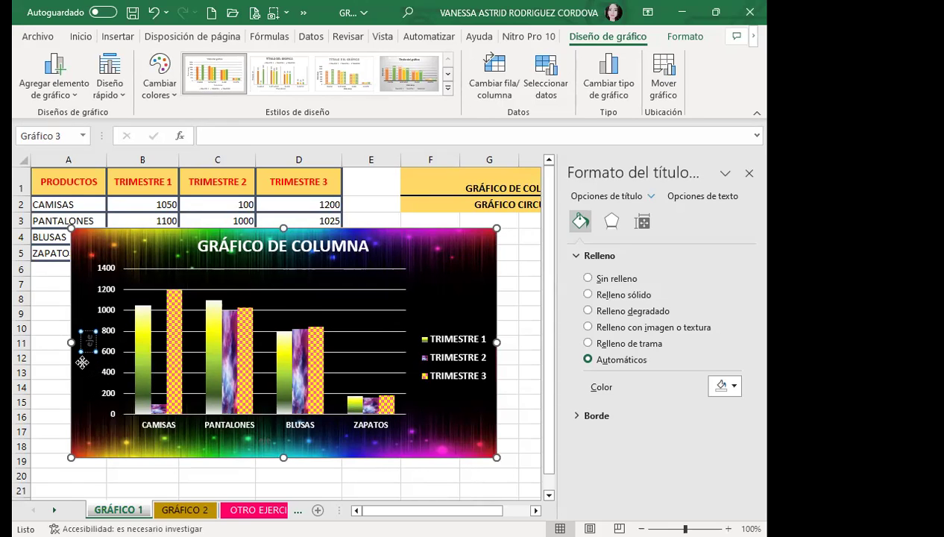
{"action": "left_click", "coordinate": [80, 36]}
{"action": "left_click", "coordinate": [95, 75]}
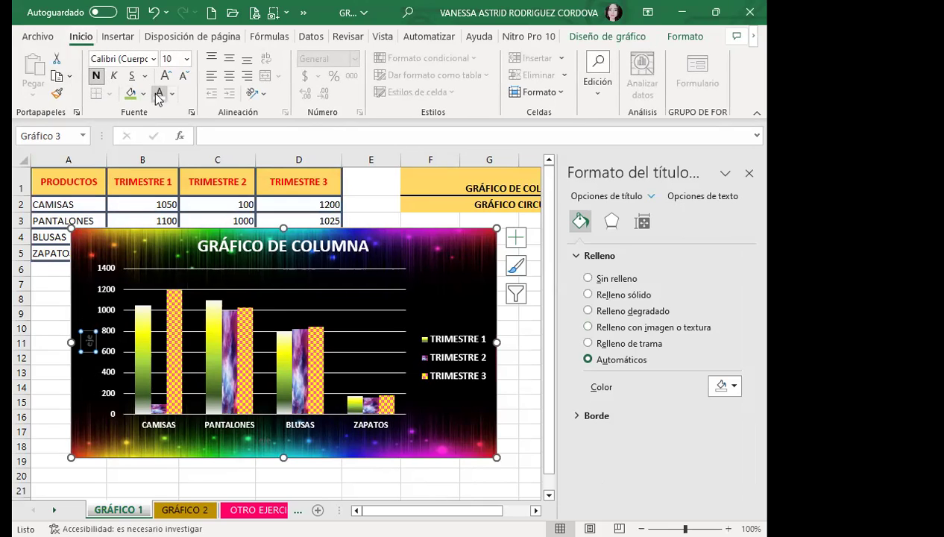
{"action": "left_click", "coordinate": [165, 75]}
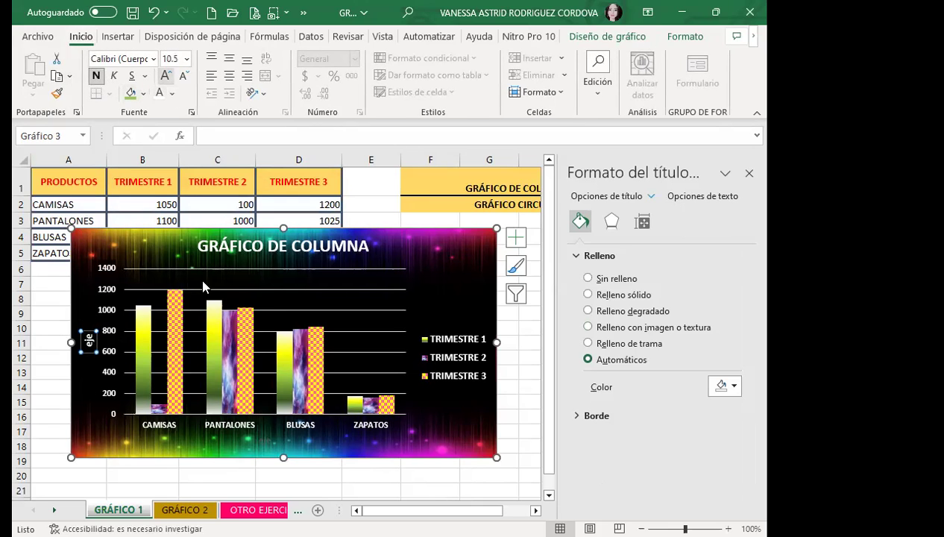
{"action": "left_click", "coordinate": [268, 443]}
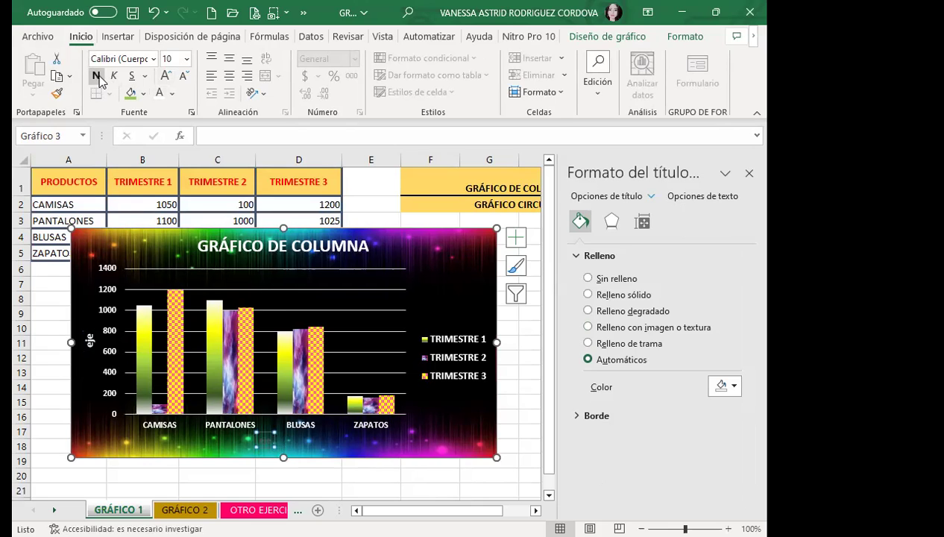
{"action": "left_click", "coordinate": [456, 261]}
{"action": "left_click", "coordinate": [374, 289]}
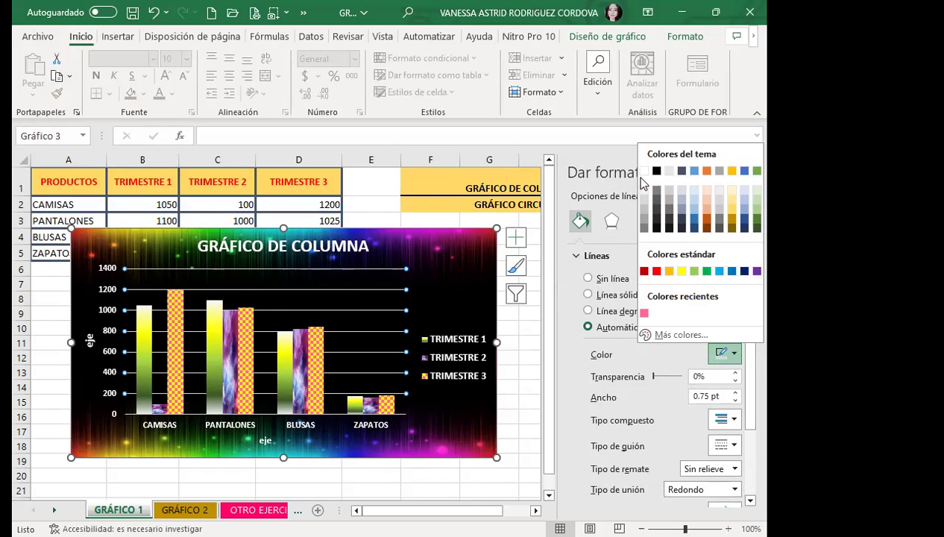
Color the major gridlines solid gold.
{"action": "left_click", "coordinate": [643, 171]}
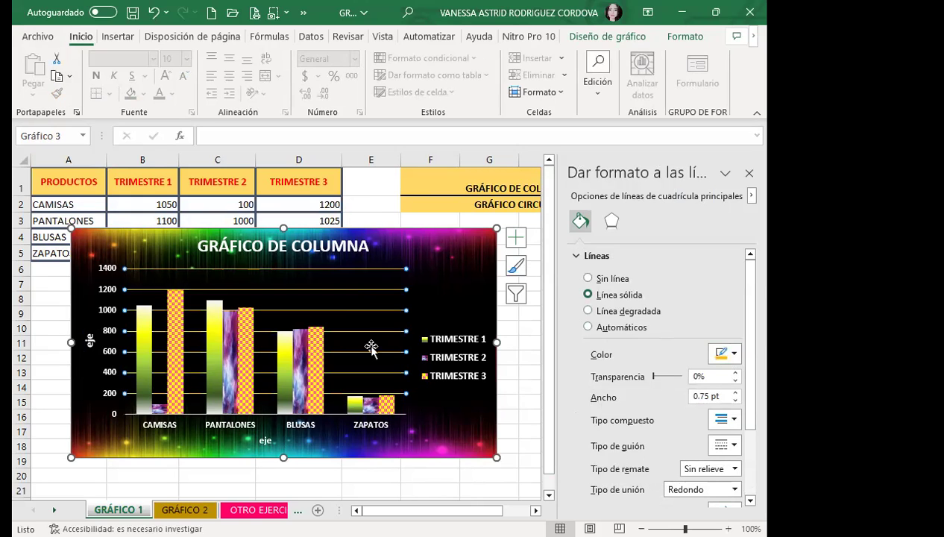
{"action": "left_click", "coordinate": [468, 281]}
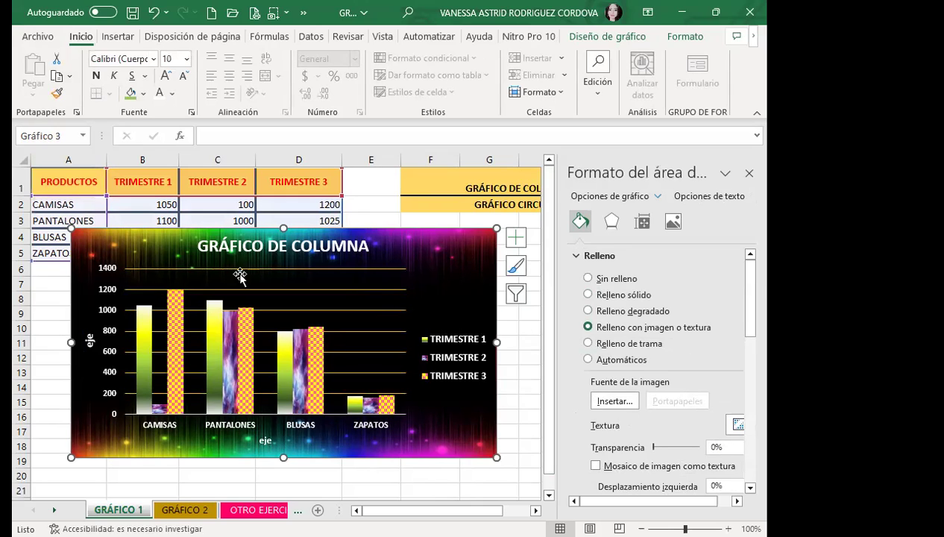
{"action": "left_click", "coordinate": [749, 173]}
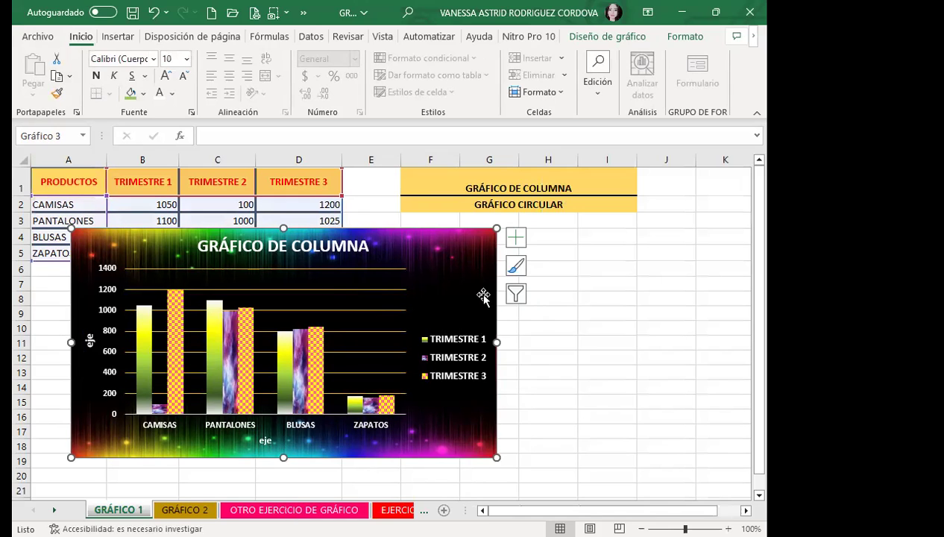
Move the chart down so its top sits at row 6.
{"action": "mouse_move", "coordinate": [468, 305]}
{"action": "left_mouse_down"}
{"action": "mouse_move", "coordinate": [455, 343]}
{"action": "mouse_move", "coordinate": [443, 345]}
{"action": "left_mouse_up"}
{"action": "scroll", "coordinate": [553, 349], "scroll_direction": "down", "scroll_amount": 2}
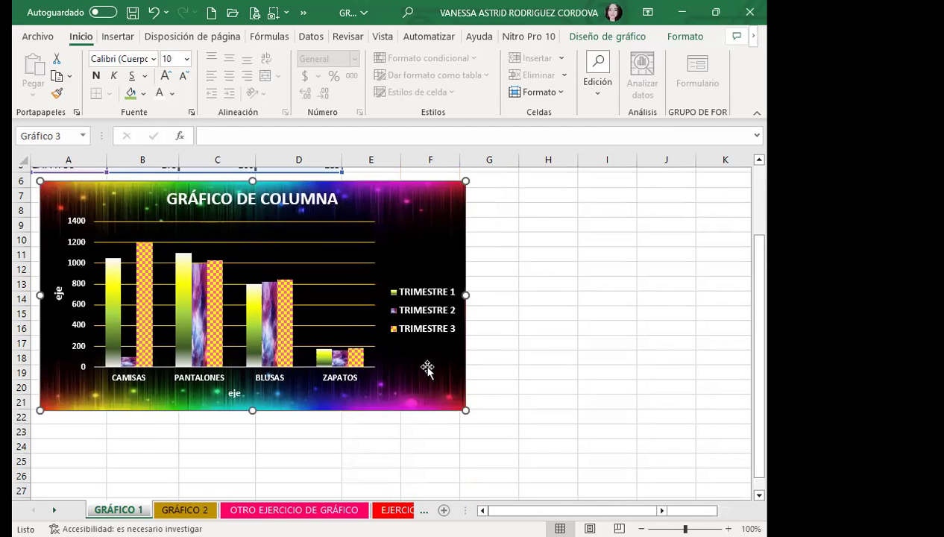
{"action": "double_click", "coordinate": [427, 369]}
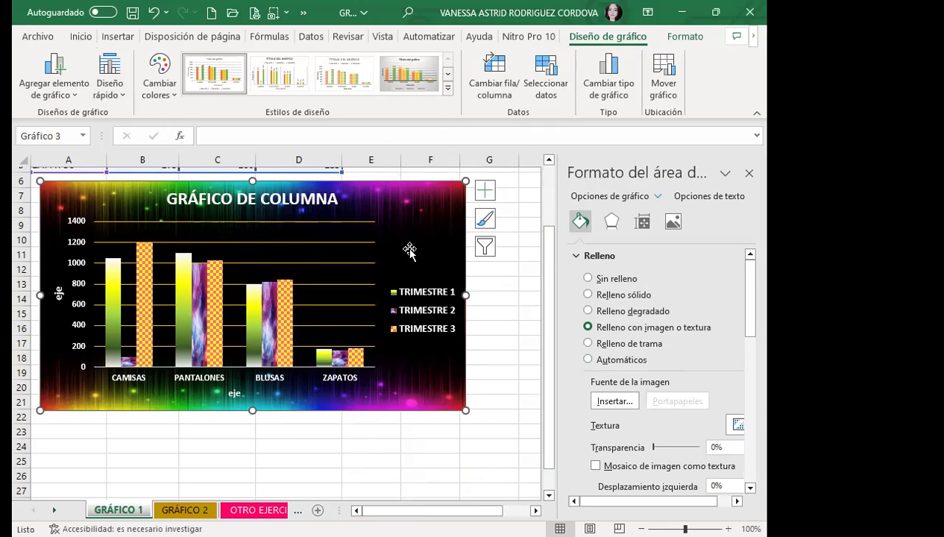
{"action": "left_click", "coordinate": [114, 308]}
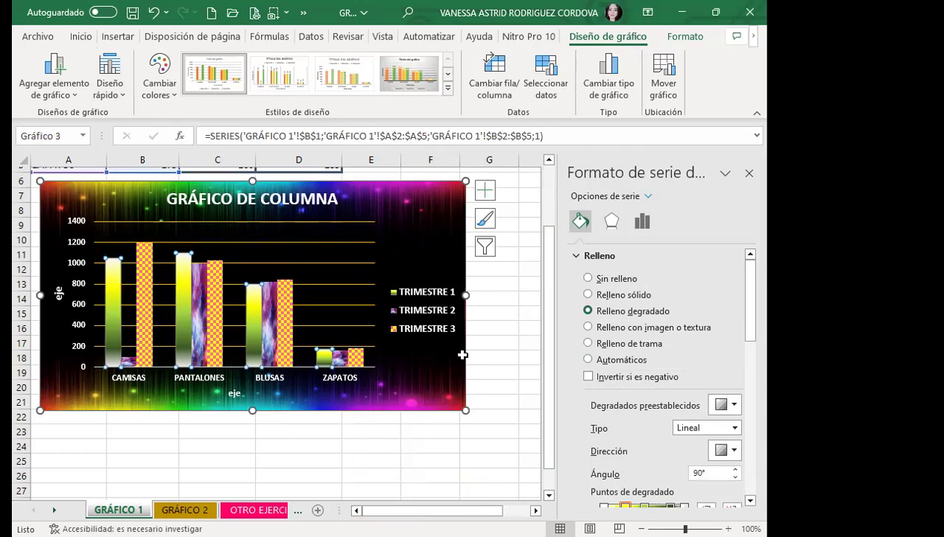
{"action": "left_click", "coordinate": [421, 232]}
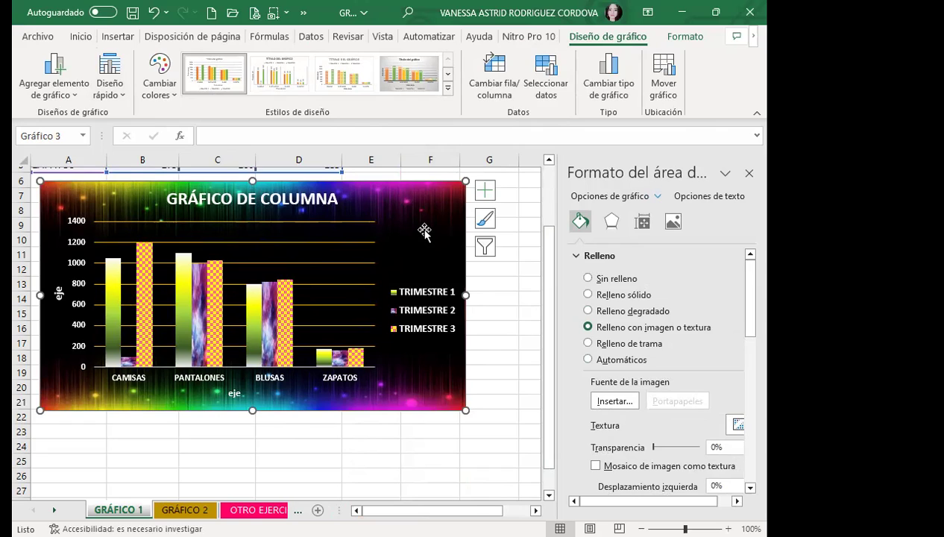
{"action": "left_click", "coordinate": [748, 172]}
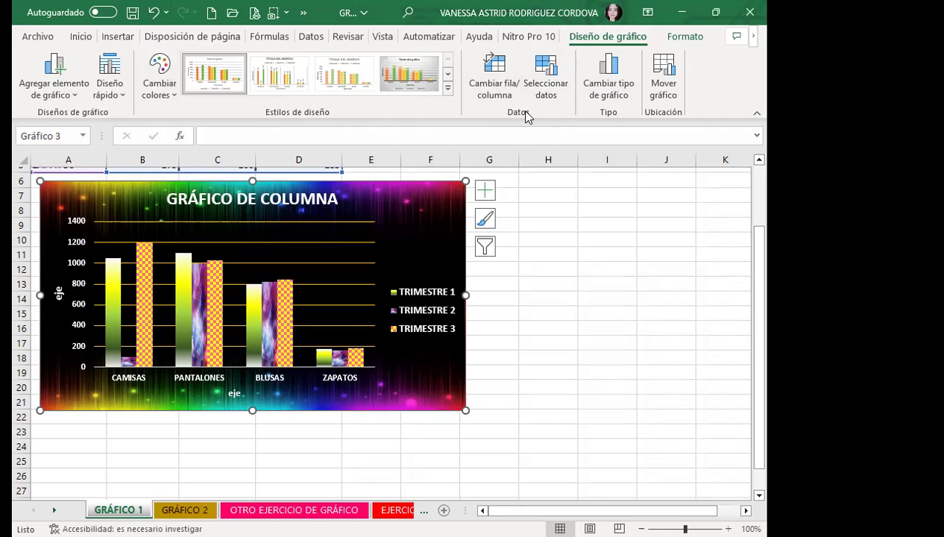
Switch rows and columns until the products CAMISAS to ZAPATOS lie on the chart axis.
{"action": "left_click", "coordinate": [493, 72]}
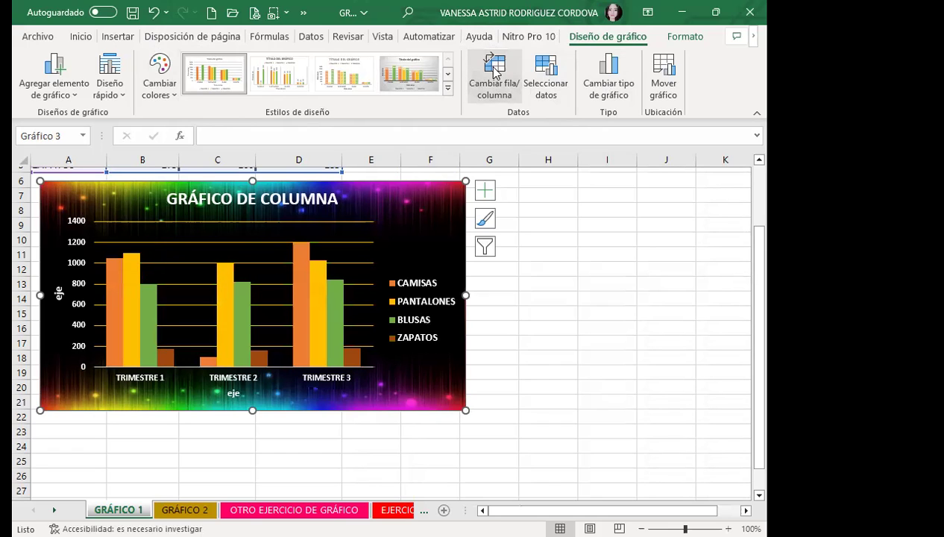
{"action": "left_click", "coordinate": [493, 72]}
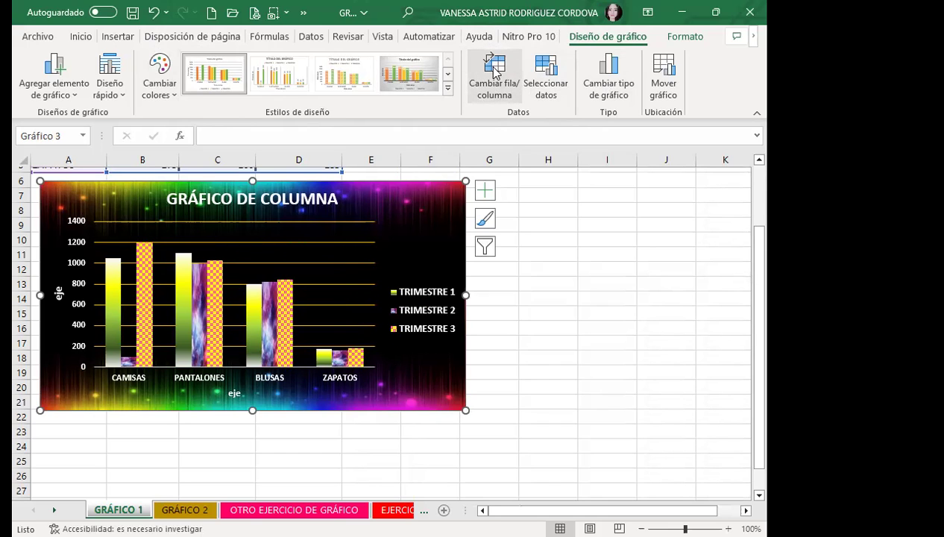
{"action": "left_click", "coordinate": [494, 73]}
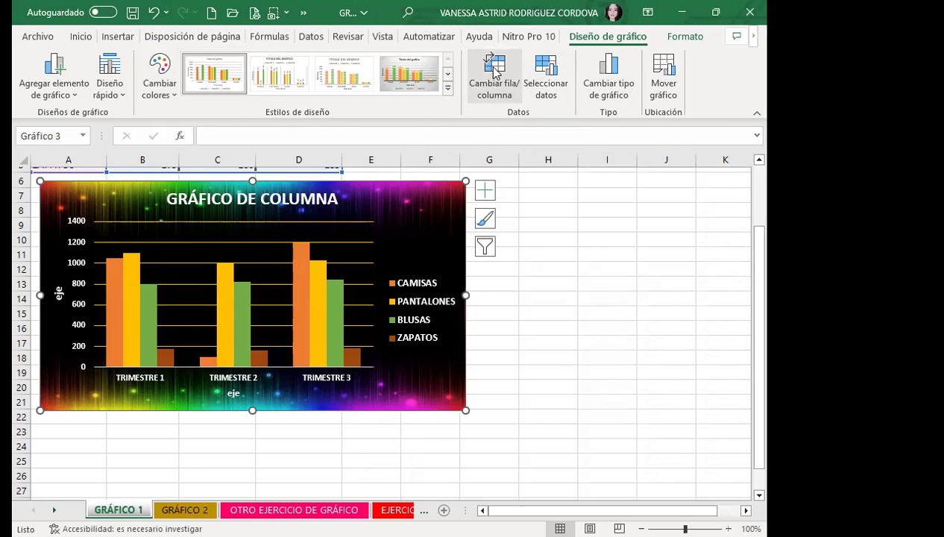
{"action": "left_click", "coordinate": [494, 73]}
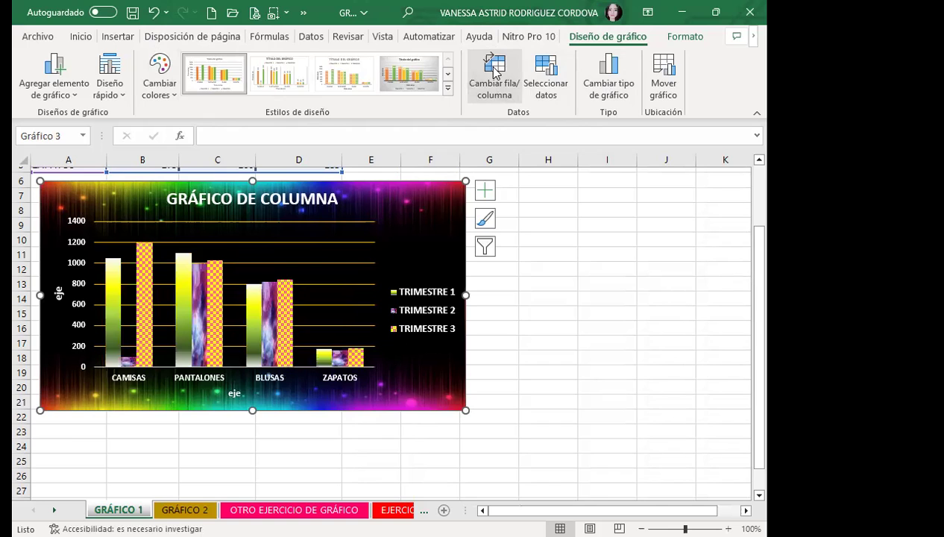
Hide TRIMESTRE 2 and 3 so the chart shows only TRIMESTRE 1.
{"action": "left_click", "coordinate": [547, 67]}
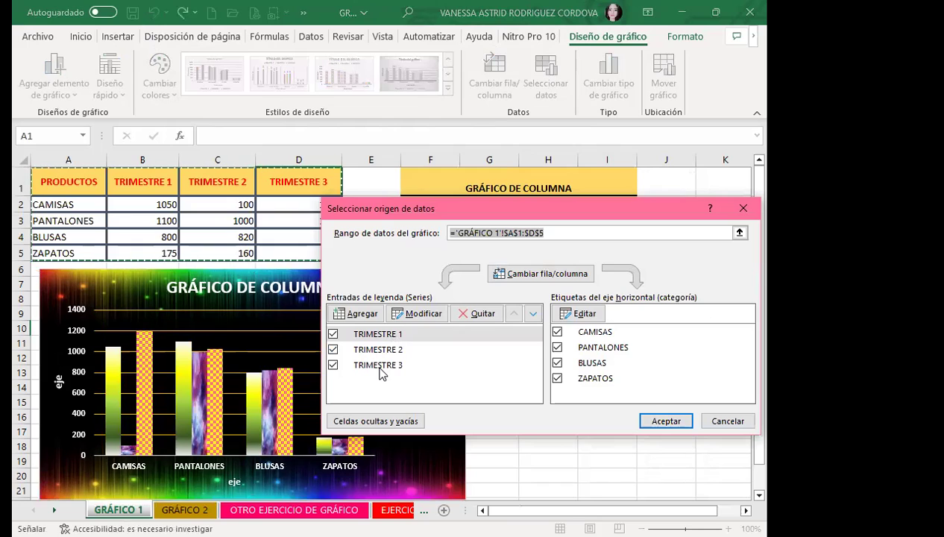
{"action": "left_click", "coordinate": [332, 348]}
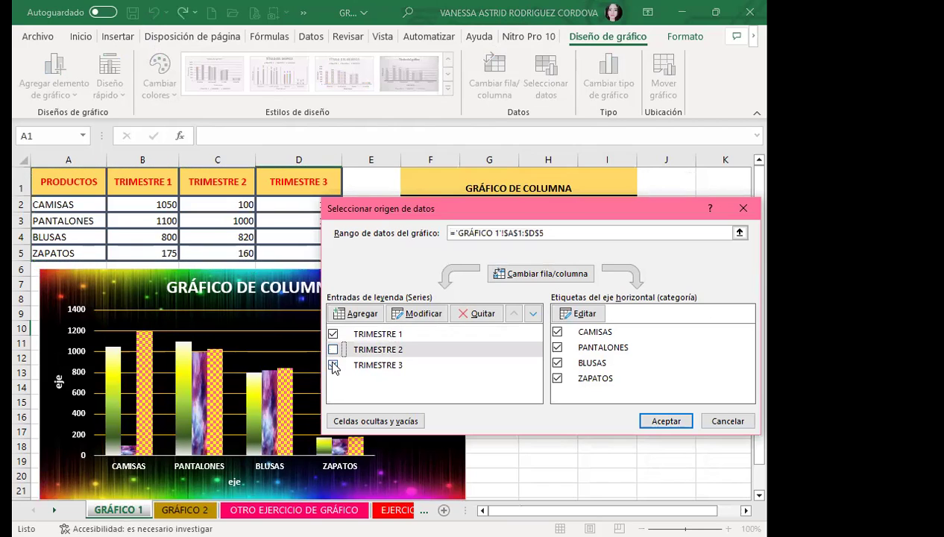
{"action": "left_click", "coordinate": [333, 365]}
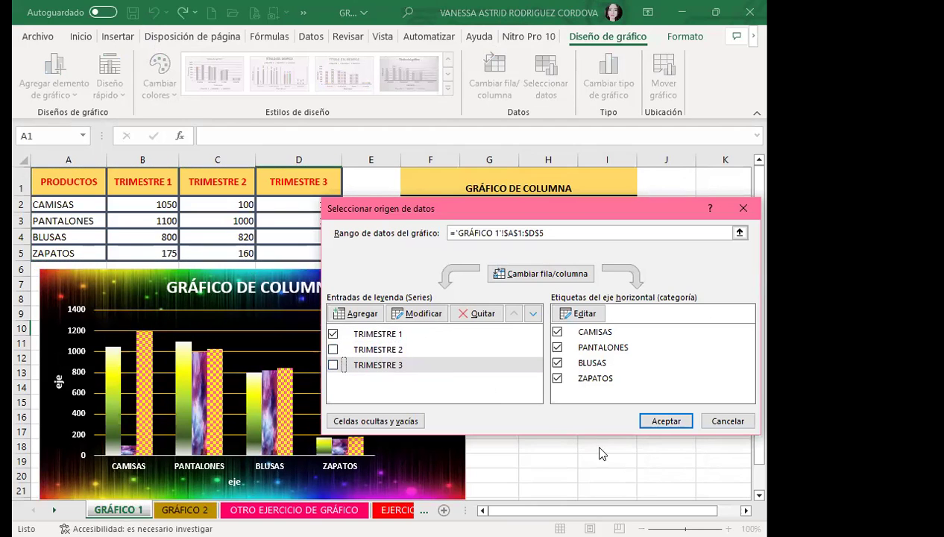
{"action": "left_click", "coordinate": [666, 421]}
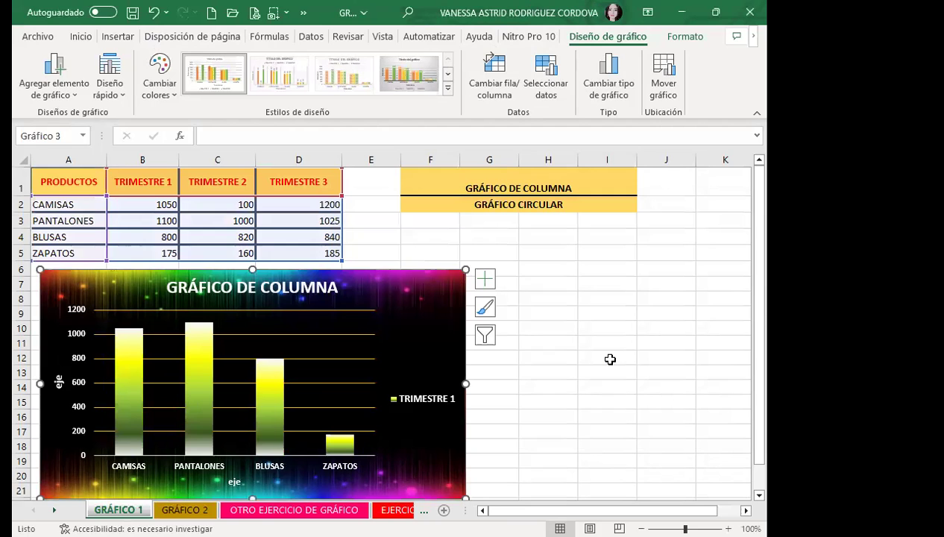
Show only TRIMESTRE 2, then only TRIMESTRE 3, in the chart's data source.
{"action": "left_click", "coordinate": [547, 82]}
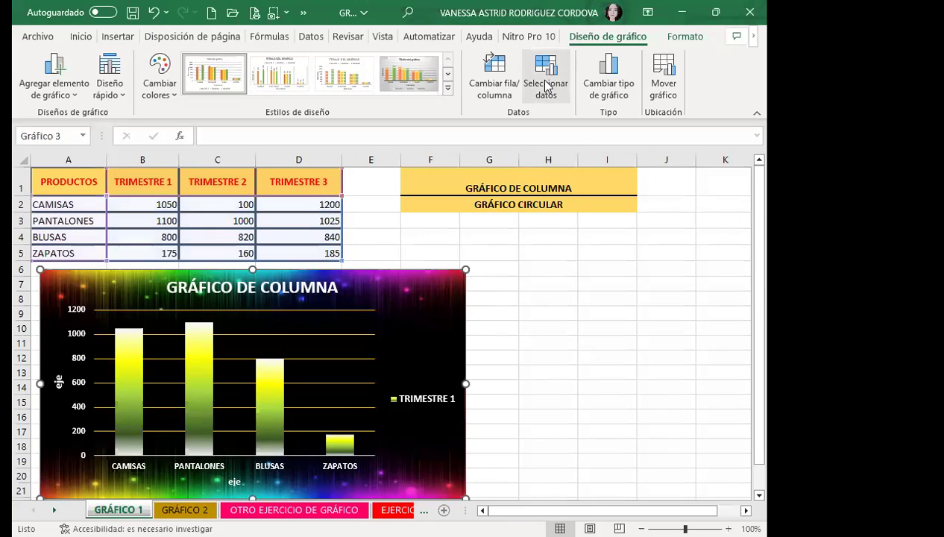
{"action": "left_click", "coordinate": [332, 349]}
{"action": "left_click", "coordinate": [333, 334]}
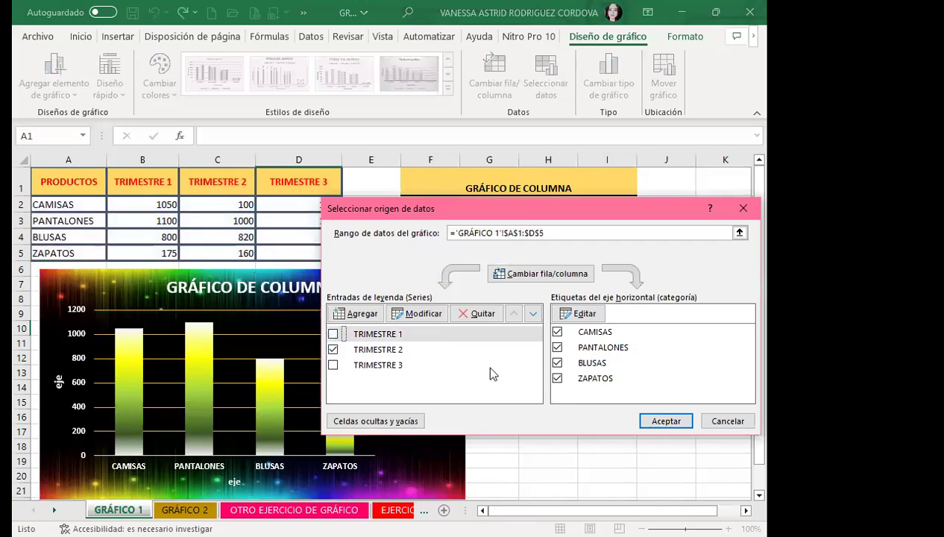
{"action": "left_click", "coordinate": [674, 421]}
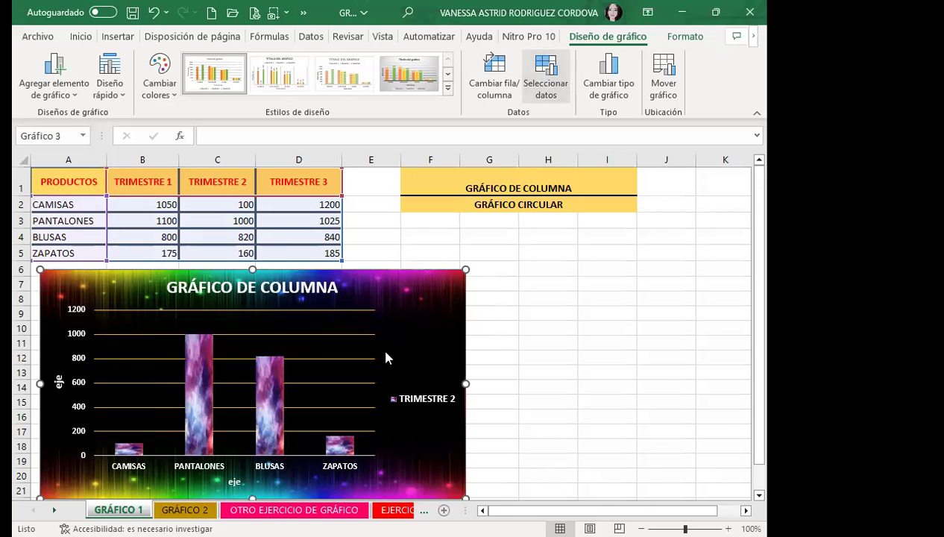
{"action": "left_click", "coordinate": [332, 365]}
{"action": "left_click", "coordinate": [332, 349]}
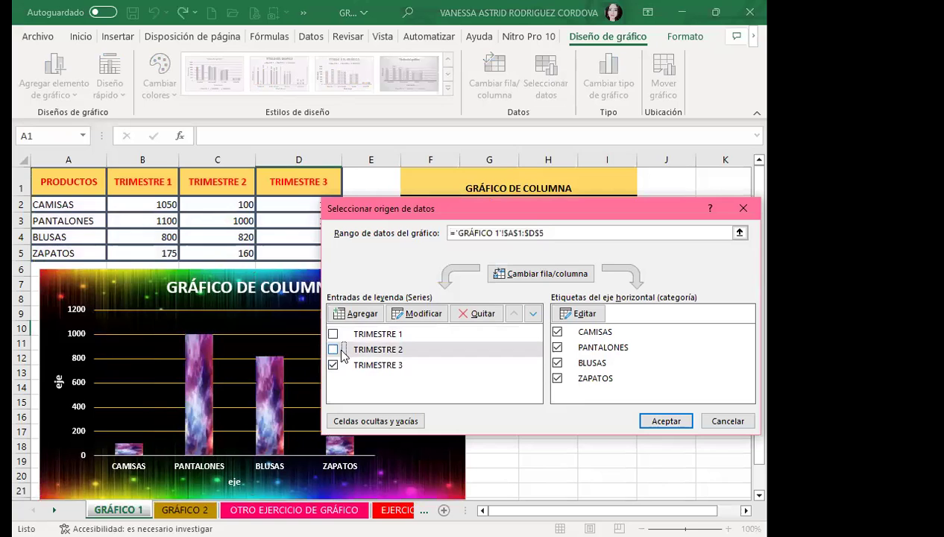
{"action": "left_click", "coordinate": [652, 422]}
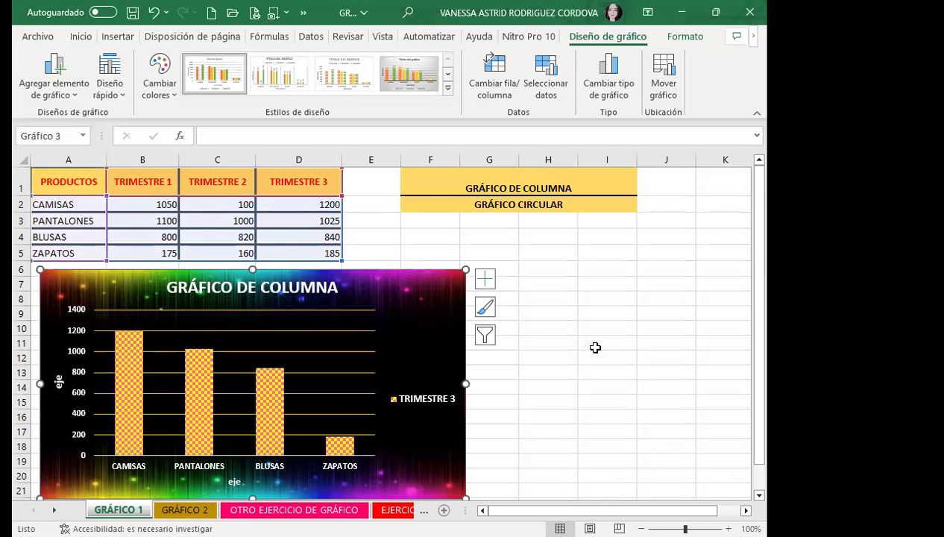
Re-enable TRIMESTRE 1 and 2 so all three trimester series display again.
{"action": "left_click", "coordinate": [546, 75]}
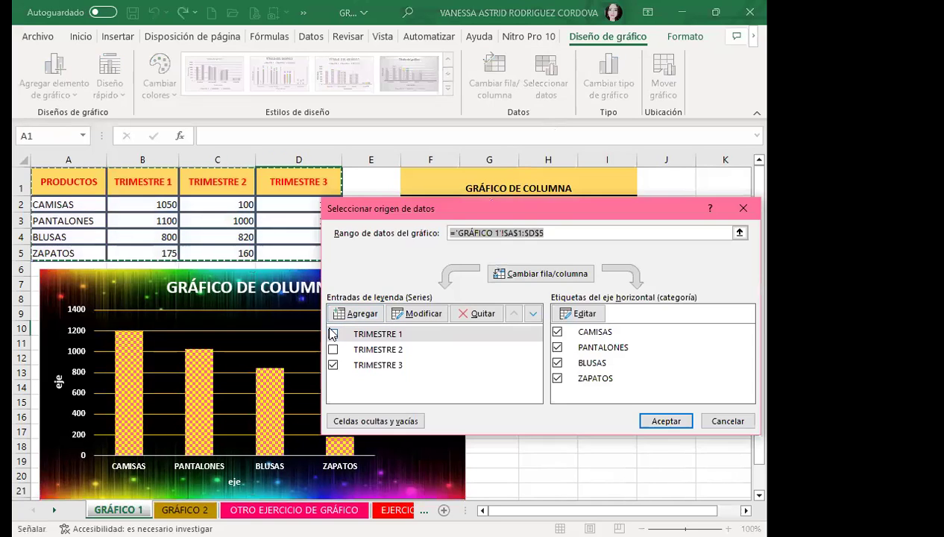
{"action": "left_click", "coordinate": [332, 334]}
{"action": "left_click", "coordinate": [333, 350]}
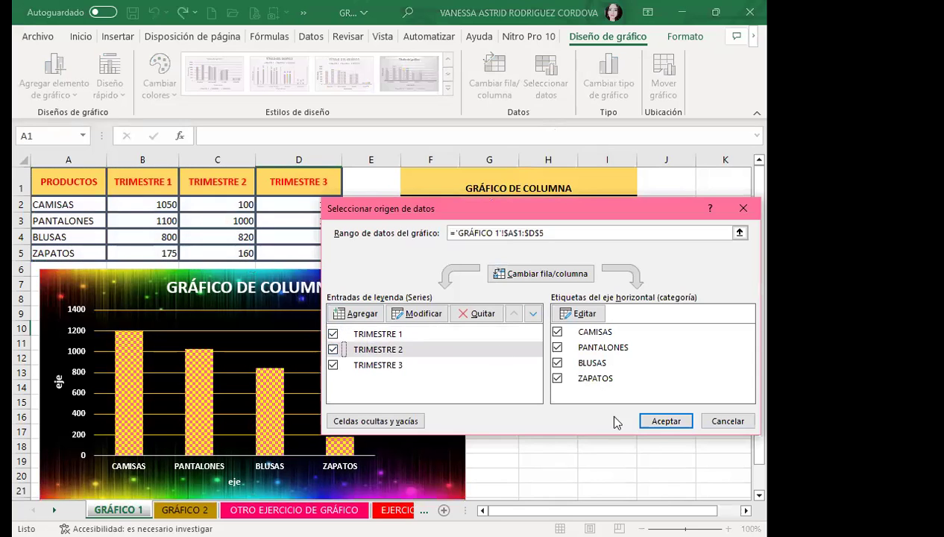
{"action": "left_click", "coordinate": [667, 421]}
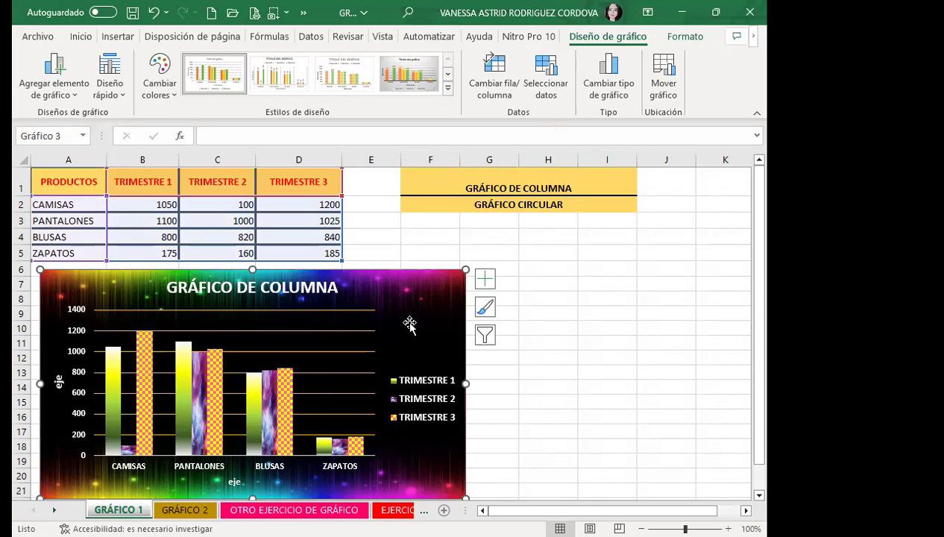
{"action": "left_click", "coordinate": [613, 69]}
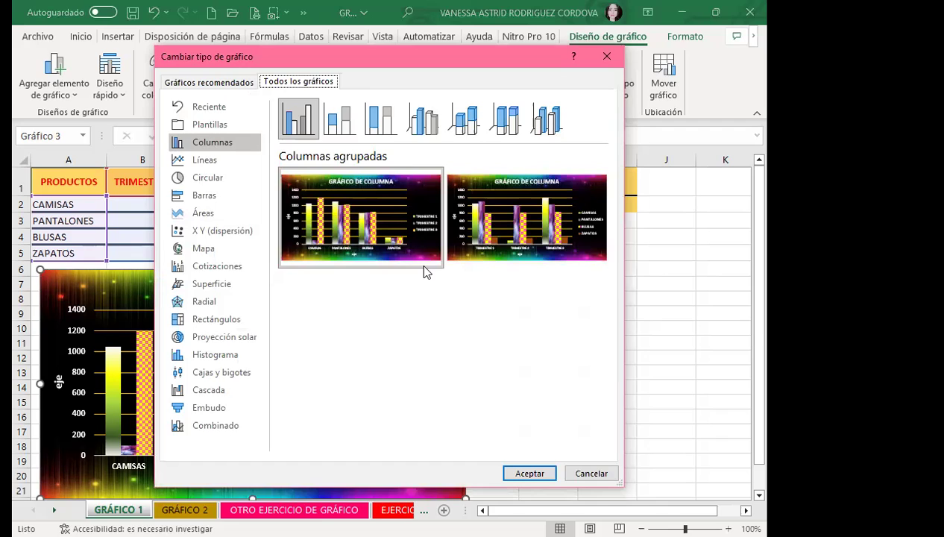
{"action": "left_click", "coordinate": [216, 180]}
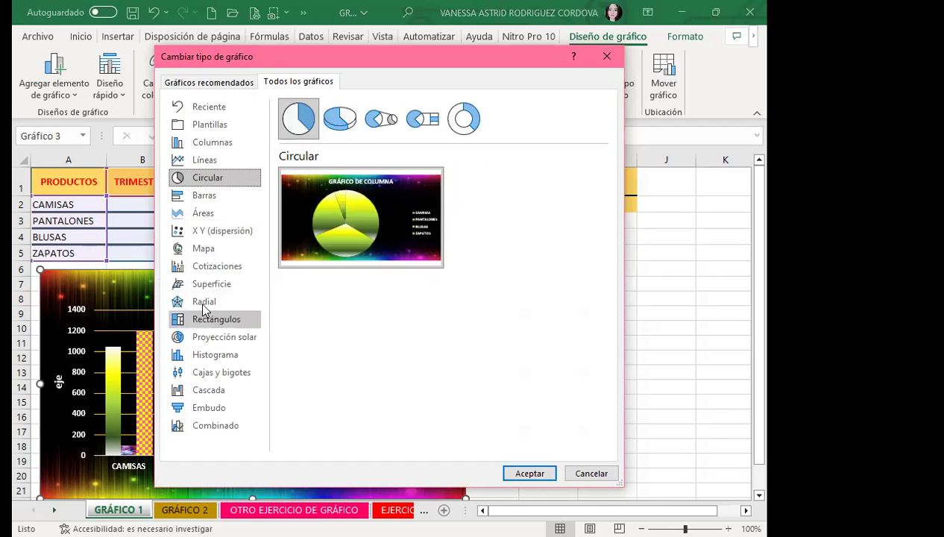
{"action": "left_click", "coordinate": [227, 196]}
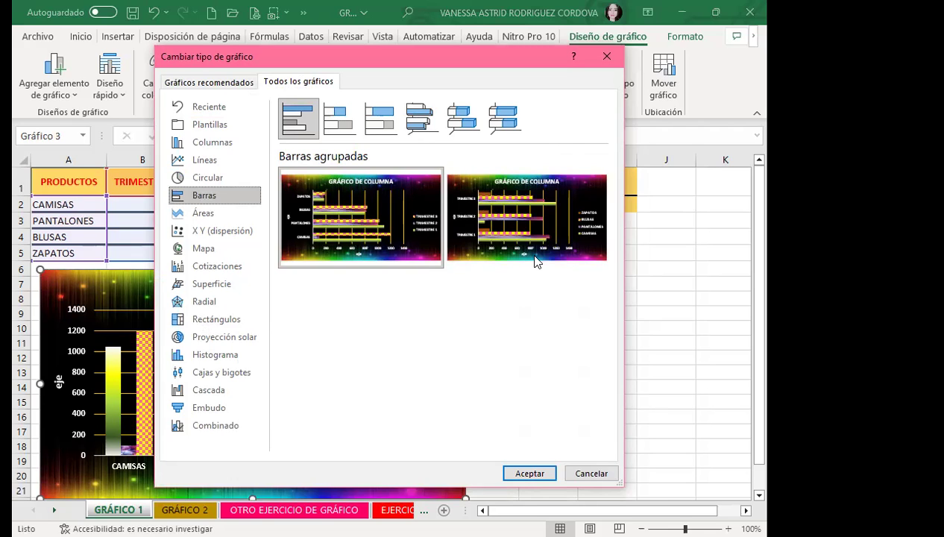
{"action": "left_click", "coordinate": [609, 54]}
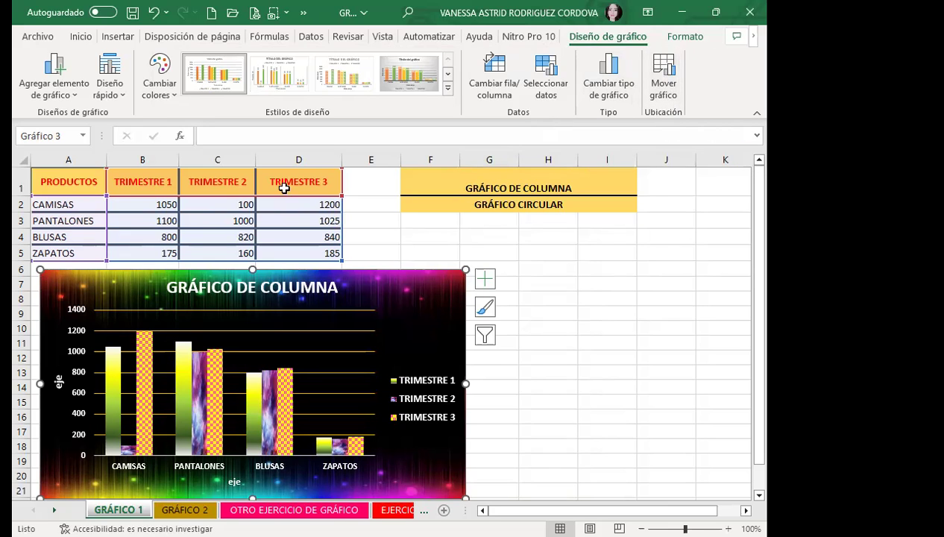
{"action": "left_click", "coordinate": [79, 36]}
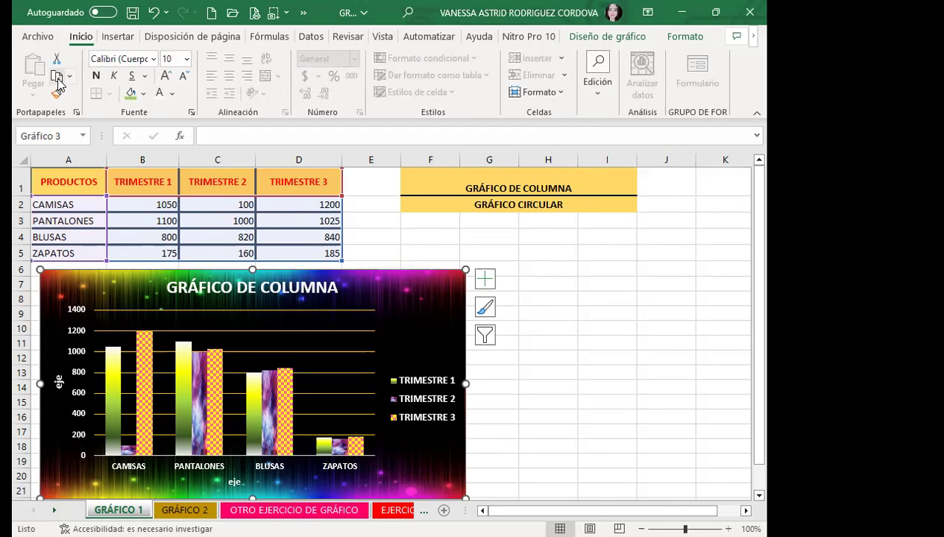
{"action": "left_click", "coordinate": [642, 313]}
{"action": "left_click", "coordinate": [433, 318]}
{"action": "left_click", "coordinate": [581, 39]}
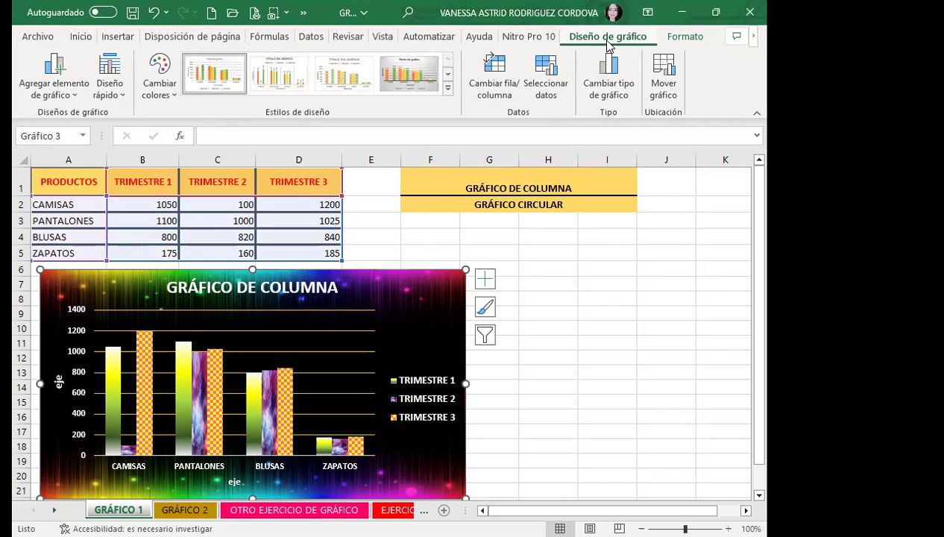
{"action": "left_click", "coordinate": [666, 88]}
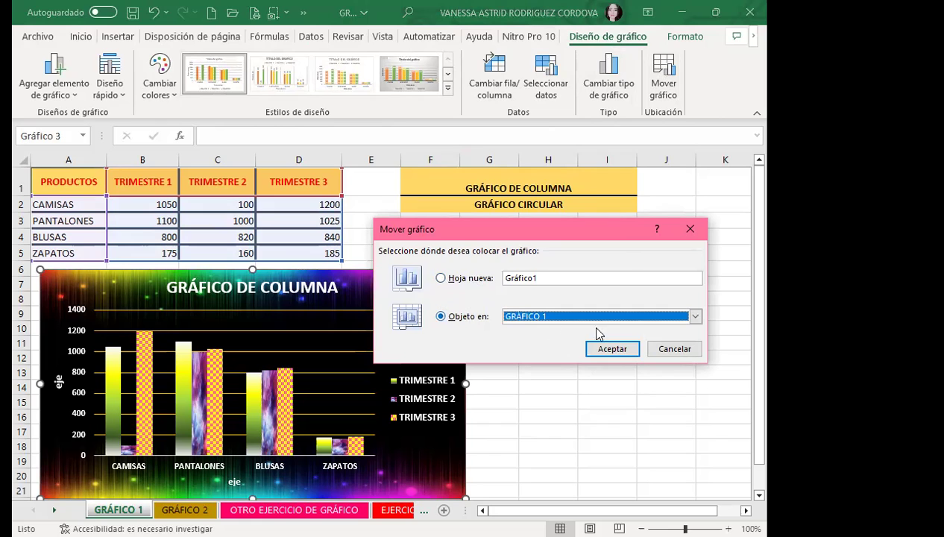
{"action": "left_click", "coordinate": [695, 316]}
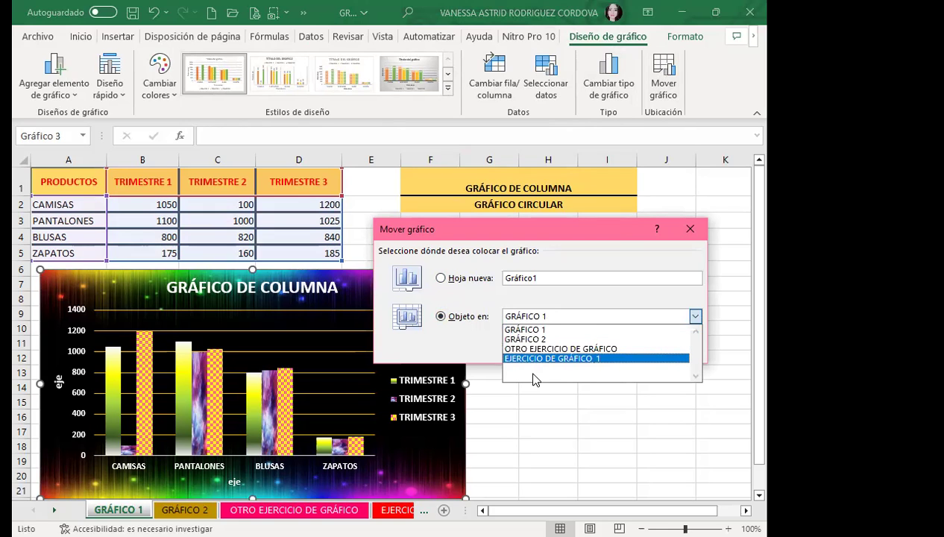
{"action": "left_click", "coordinate": [675, 228]}
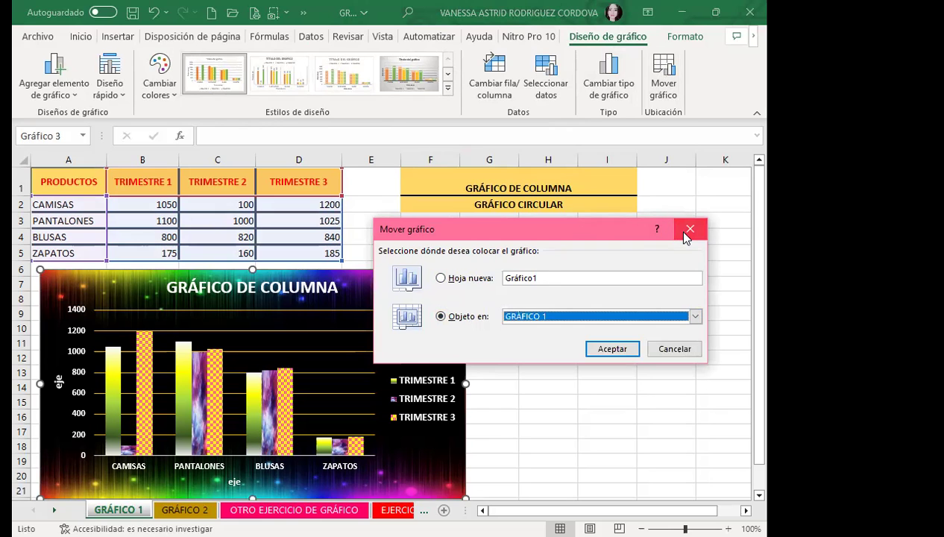
{"action": "left_click", "coordinate": [676, 229]}
{"action": "scroll", "coordinate": [410, 310], "scroll_direction": "down", "scroll_amount": 4}
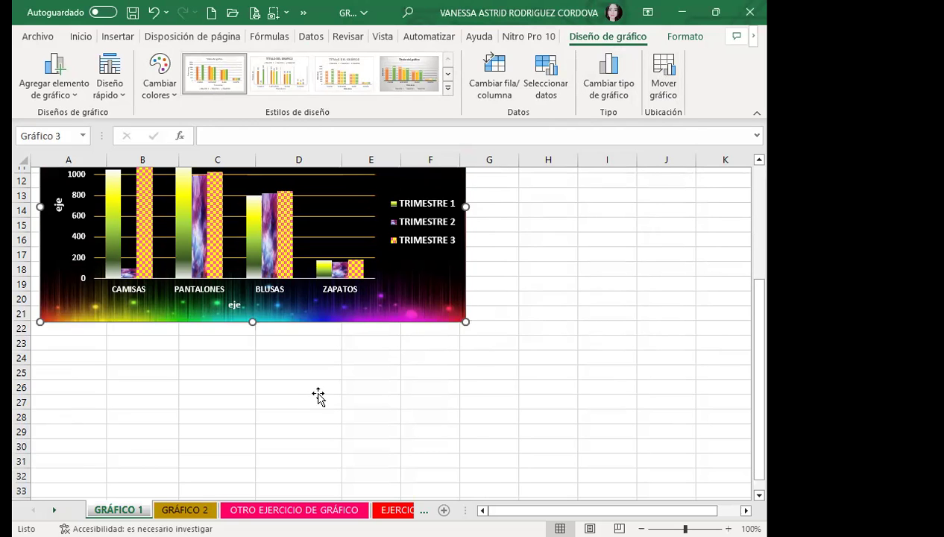
{"action": "scroll", "coordinate": [318, 393], "scroll_direction": "up", "scroll_amount": 4}
Select the table A1:D5 and insert a 3D pie chart from it.
{"action": "left_click", "coordinate": [212, 204]}
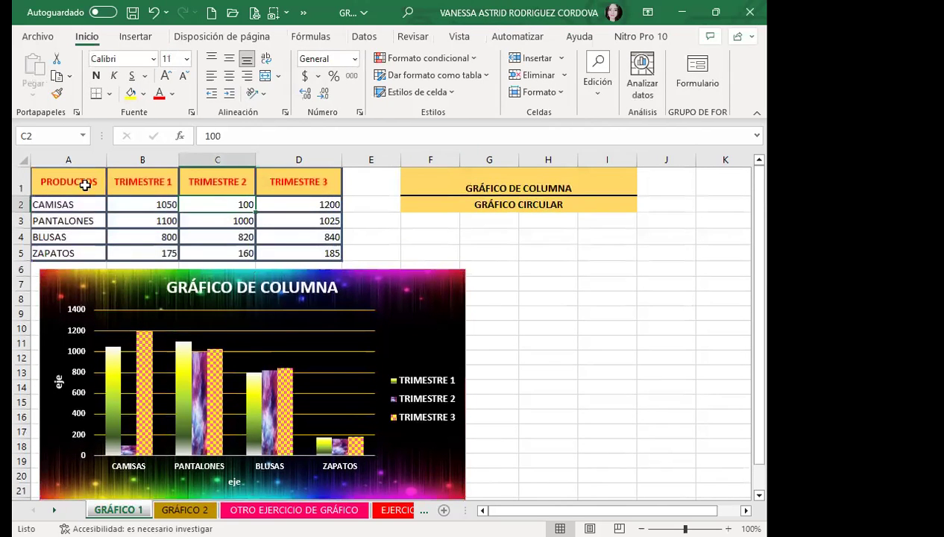
{"action": "left_click_drag", "start_coordinate": [80, 184], "coordinate": [302, 253]}
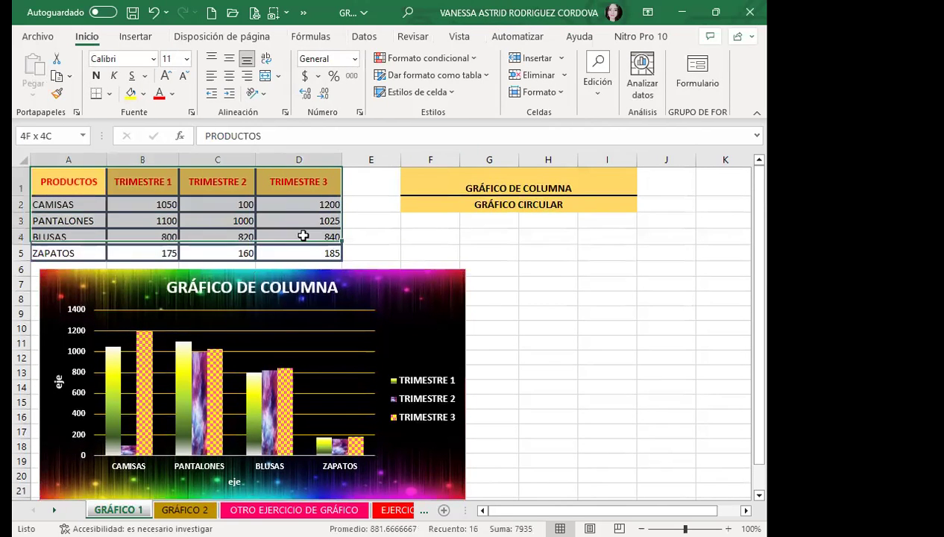
{"action": "left_click", "coordinate": [135, 36]}
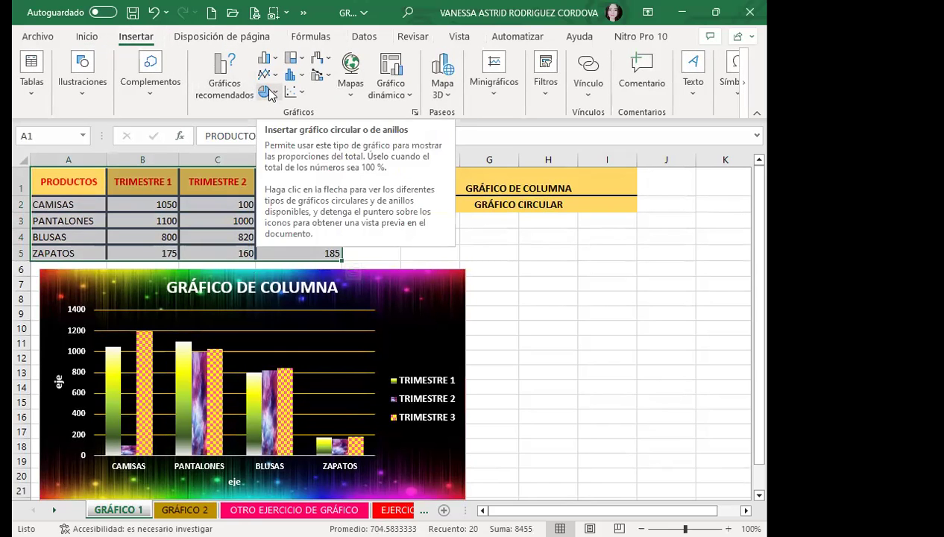
{"action": "left_click", "coordinate": [272, 92]}
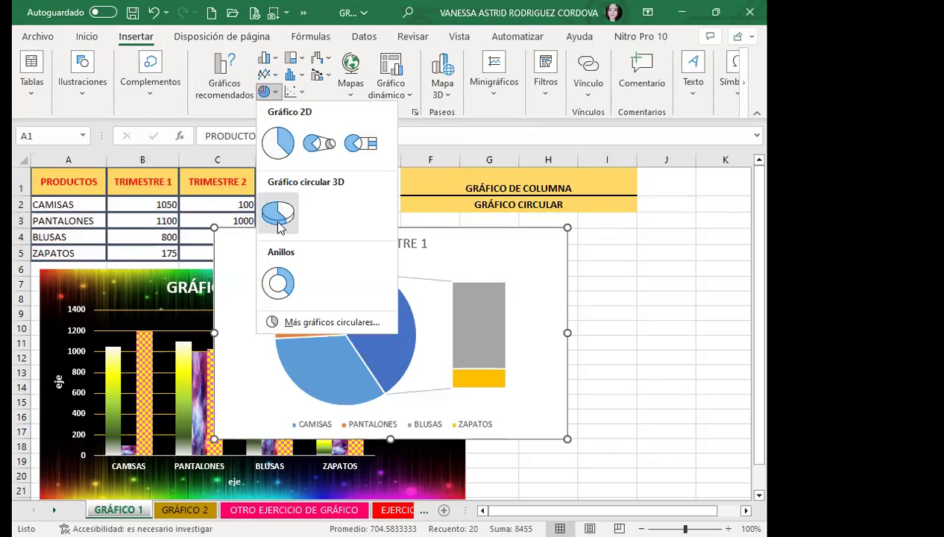
{"action": "left_click", "coordinate": [280, 214]}
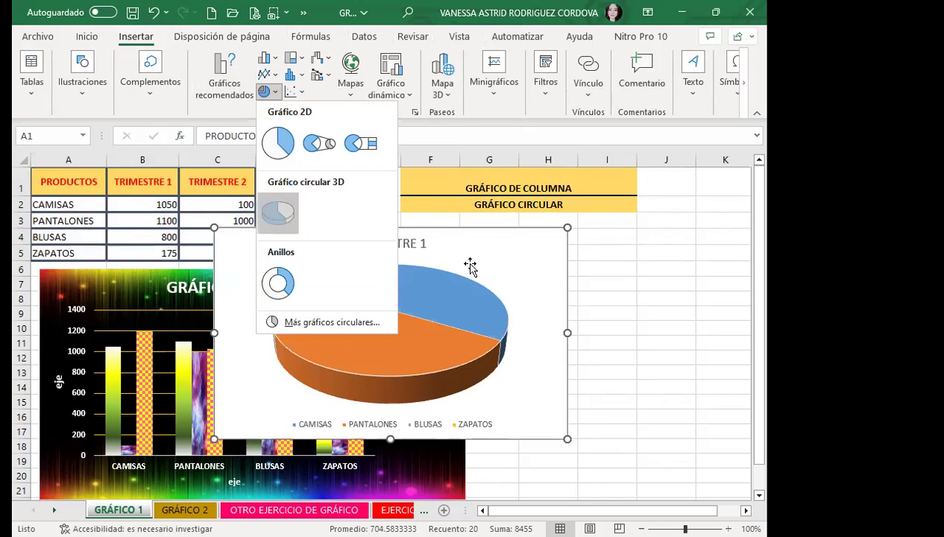
Undo the accidental plot-area enlargement and move the pie chart below the column chart.
{"action": "scroll", "coordinate": [471, 295], "scroll_direction": "down", "scroll_amount": 5}
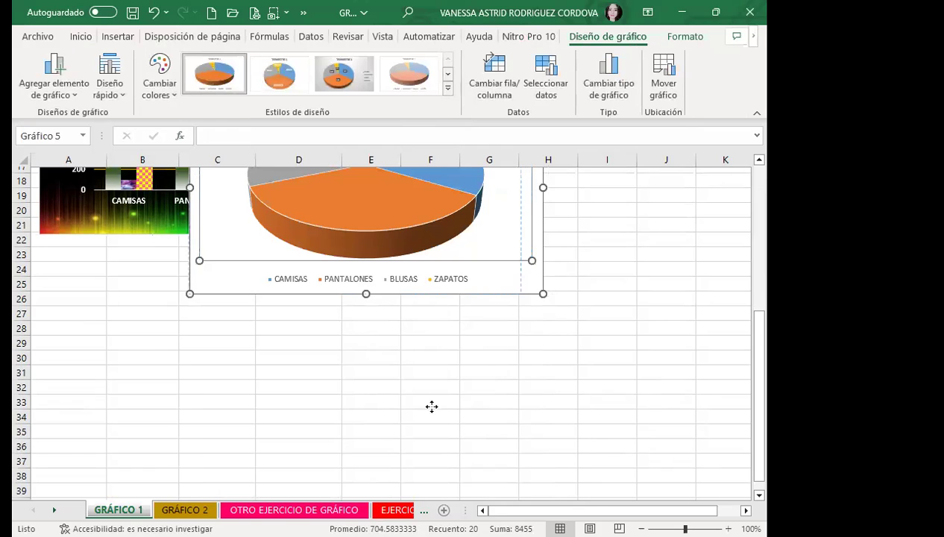
{"action": "left_click", "coordinate": [483, 261]}
{"action": "key", "text": "ctrl+z"}
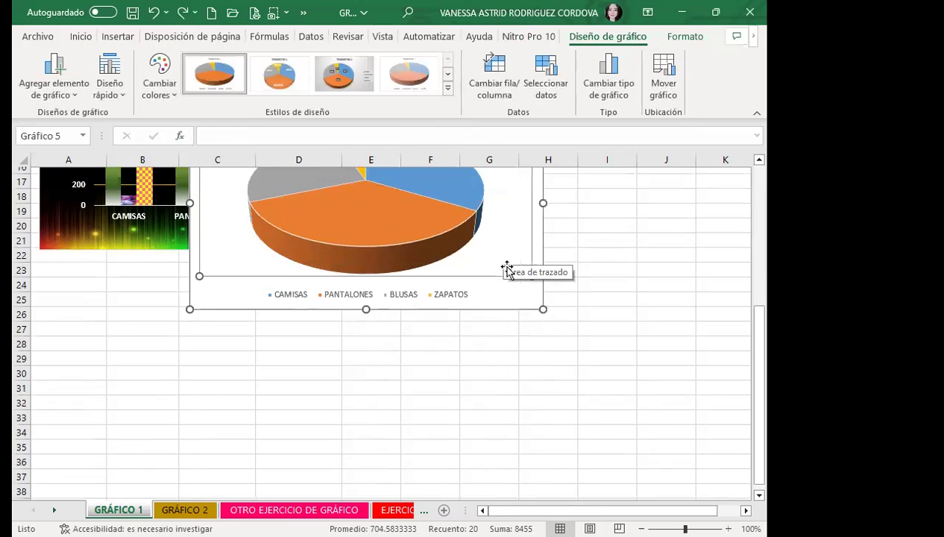
{"action": "scroll", "coordinate": [524, 264], "scroll_direction": "up", "scroll_amount": 2}
{"action": "mouse_move", "coordinate": [514, 194]}
{"action": "left_mouse_down"}
{"action": "mouse_move", "coordinate": [410, 372]}
{"action": "mouse_move", "coordinate": [402, 367]}
{"action": "left_mouse_up"}
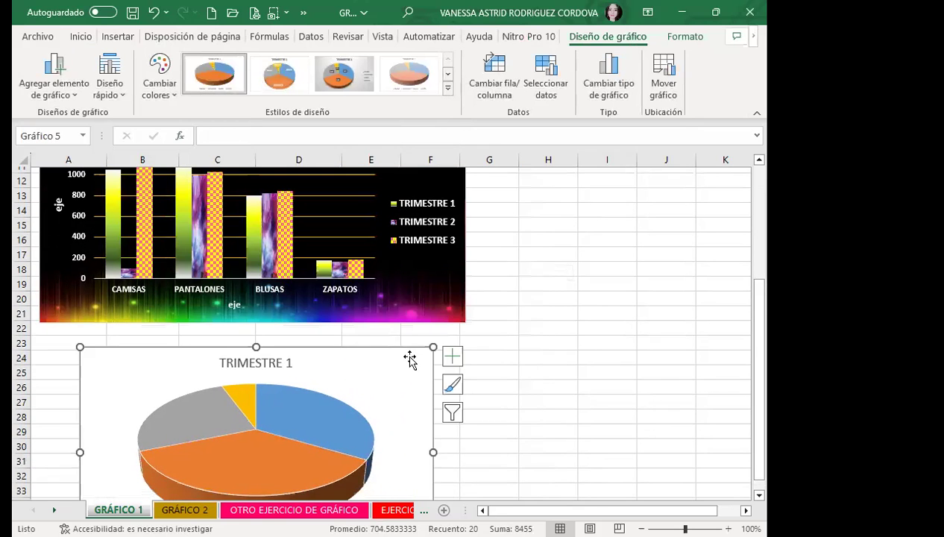
{"action": "scroll", "coordinate": [268, 385], "scroll_direction": "down", "scroll_amount": 1}
{"action": "scroll", "coordinate": [228, 380], "scroll_direction": "up", "scroll_amount": 2}
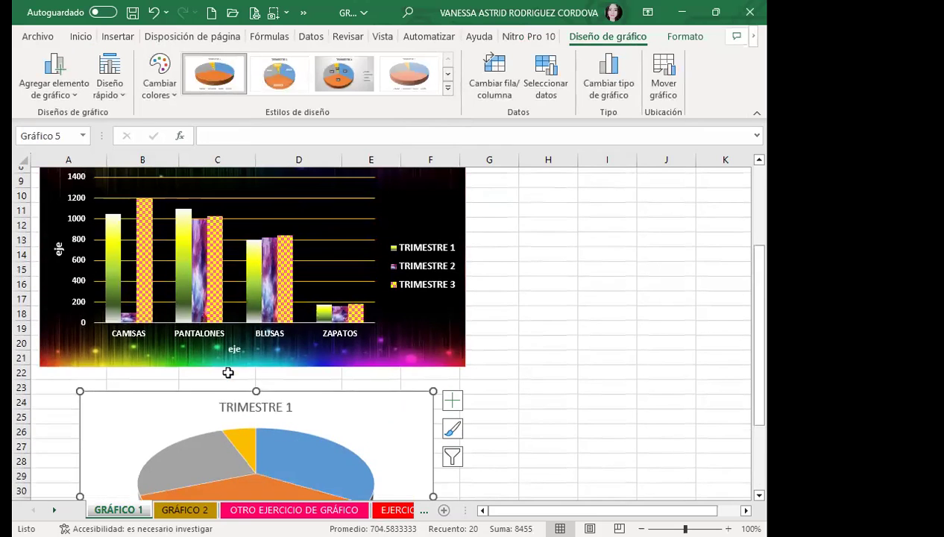
{"action": "scroll", "coordinate": [228, 376], "scroll_direction": "up", "scroll_amount": 2}
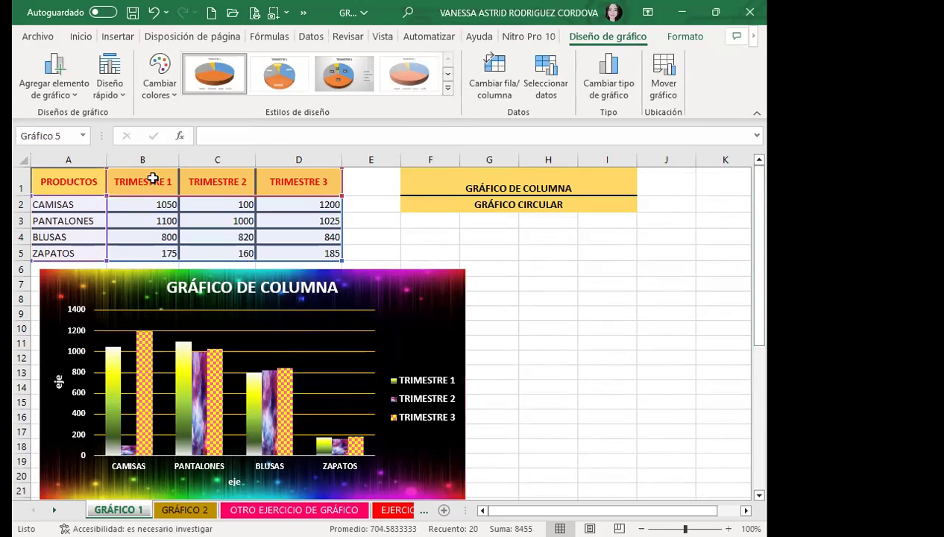
{"action": "scroll", "coordinate": [181, 345], "scroll_direction": "down", "scroll_amount": 3}
{"action": "scroll", "coordinate": [182, 346], "scroll_direction": "down", "scroll_amount": 3}
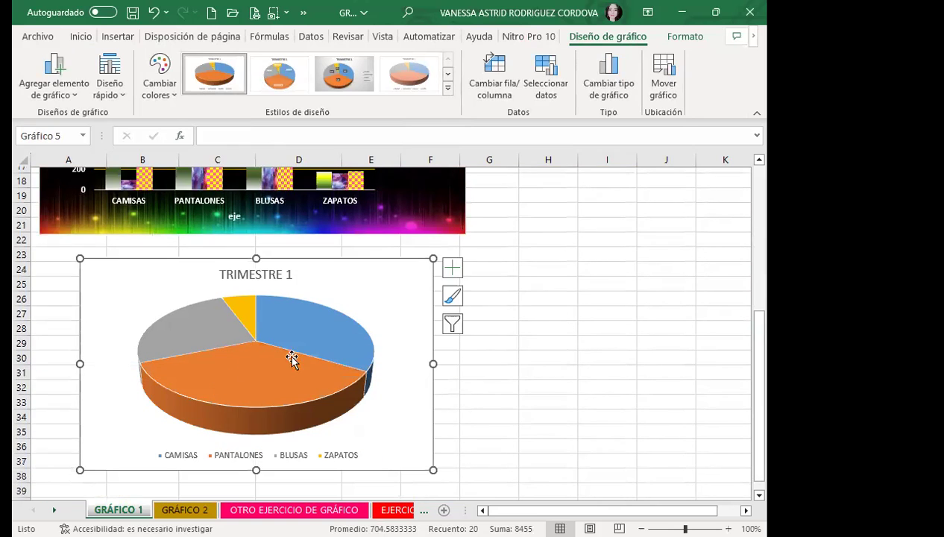
{"action": "scroll", "coordinate": [395, 428], "scroll_direction": "up", "scroll_amount": 3}
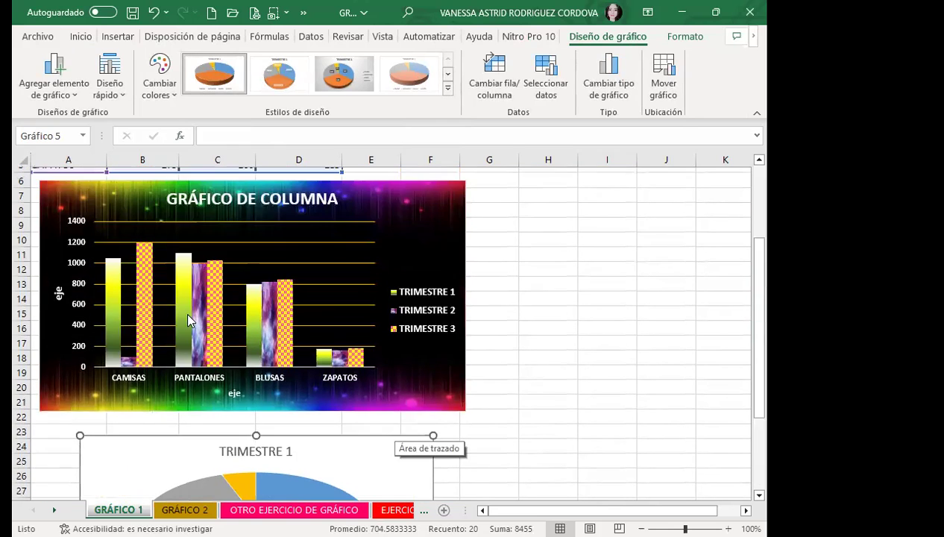
{"action": "scroll", "coordinate": [400, 445], "scroll_direction": "up", "scroll_amount": 2}
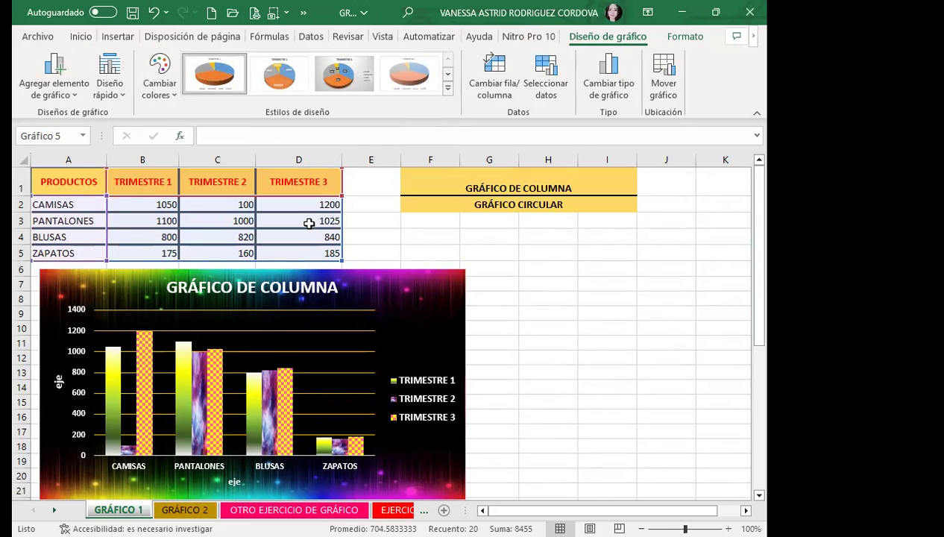
{"action": "scroll", "coordinate": [284, 299], "scroll_direction": "down", "scroll_amount": 4}
{"action": "scroll", "coordinate": [313, 328], "scroll_direction": "down", "scroll_amount": 3}
{"action": "left_click", "coordinate": [397, 353]}
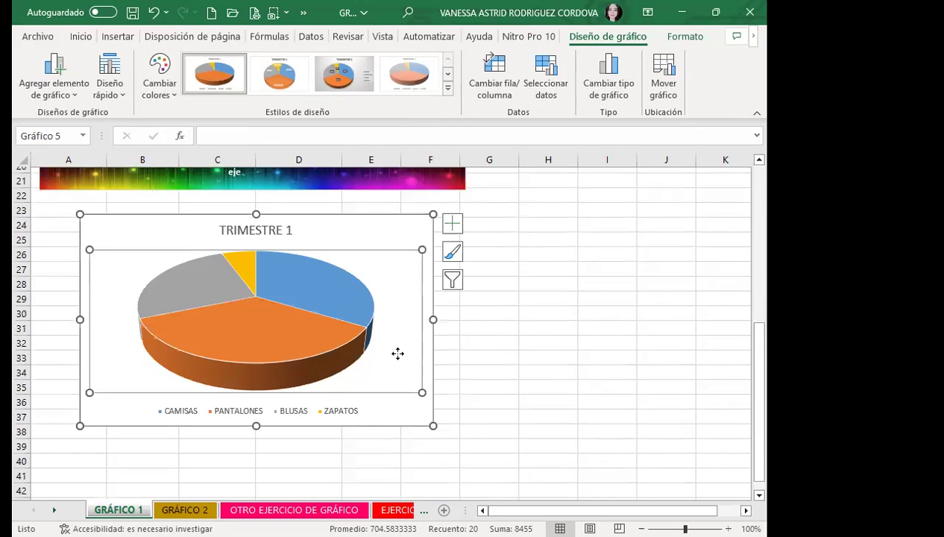
{"action": "left_click", "coordinate": [404, 228]}
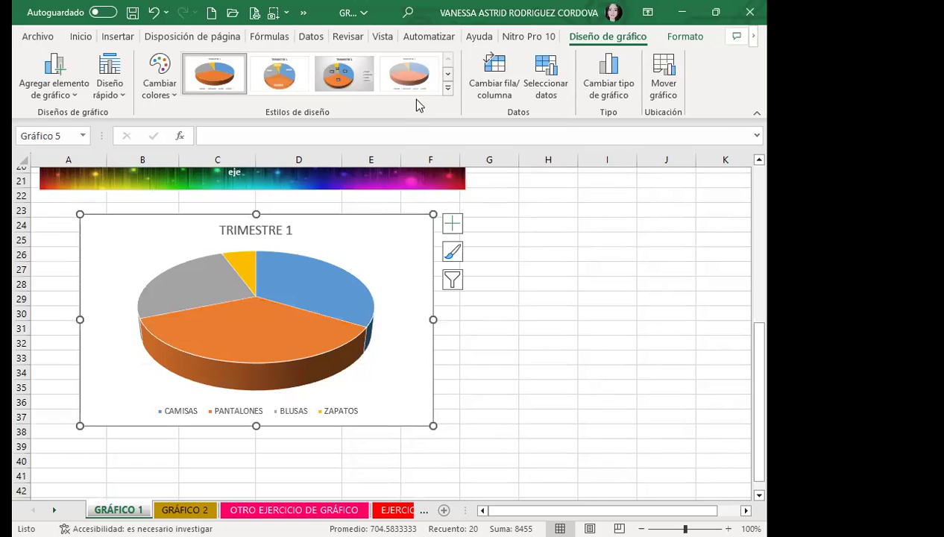
Fill the pie's chart area with the rainbow picture background.
{"action": "double_click", "coordinate": [396, 227]}
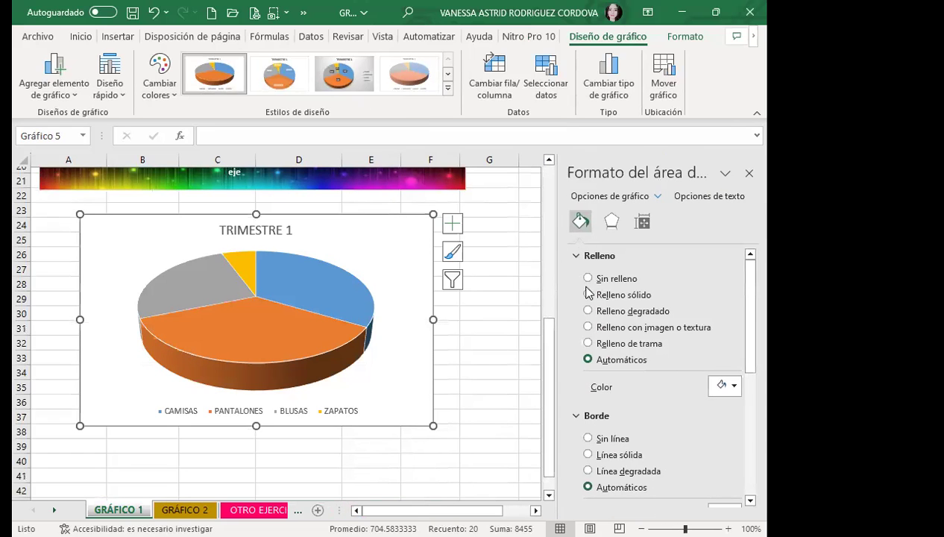
{"action": "left_click", "coordinate": [588, 327]}
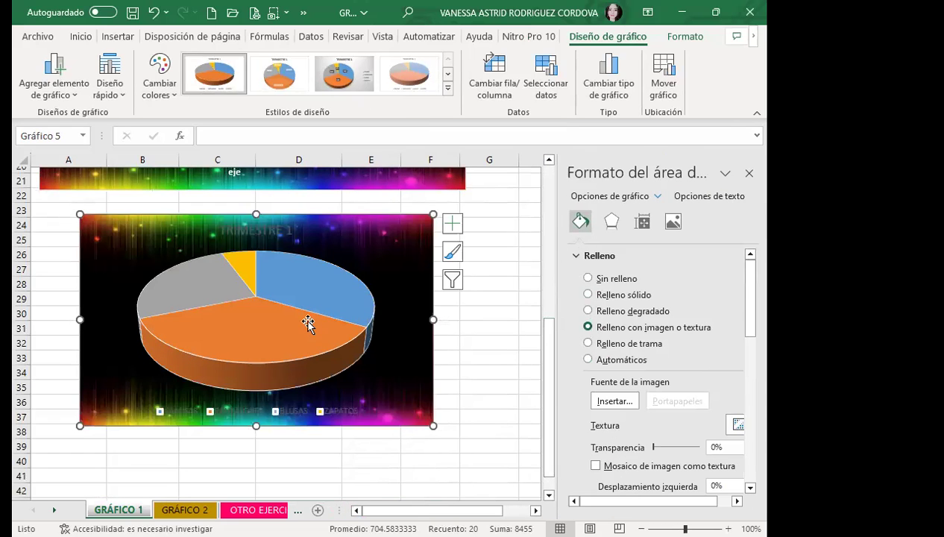
{"action": "left_click", "coordinate": [255, 345]}
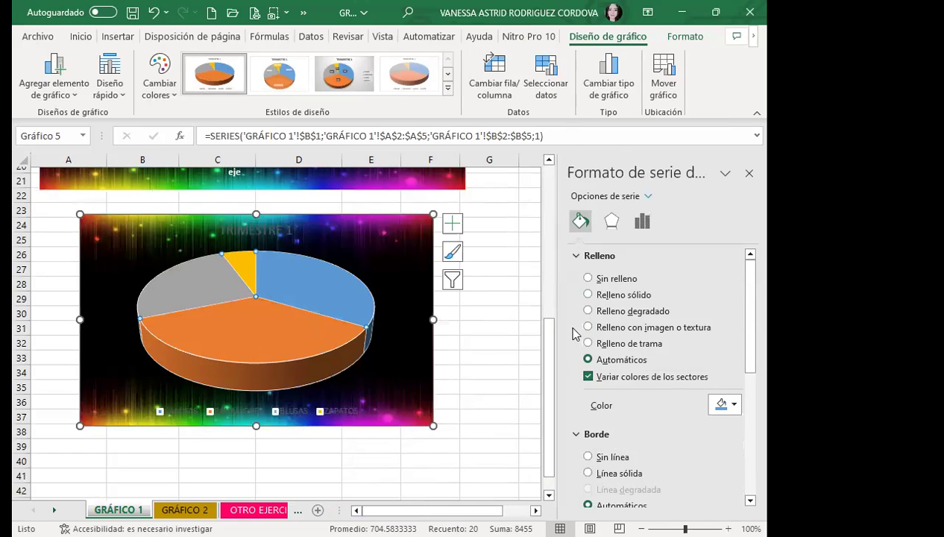
{"action": "left_click", "coordinate": [588, 294]}
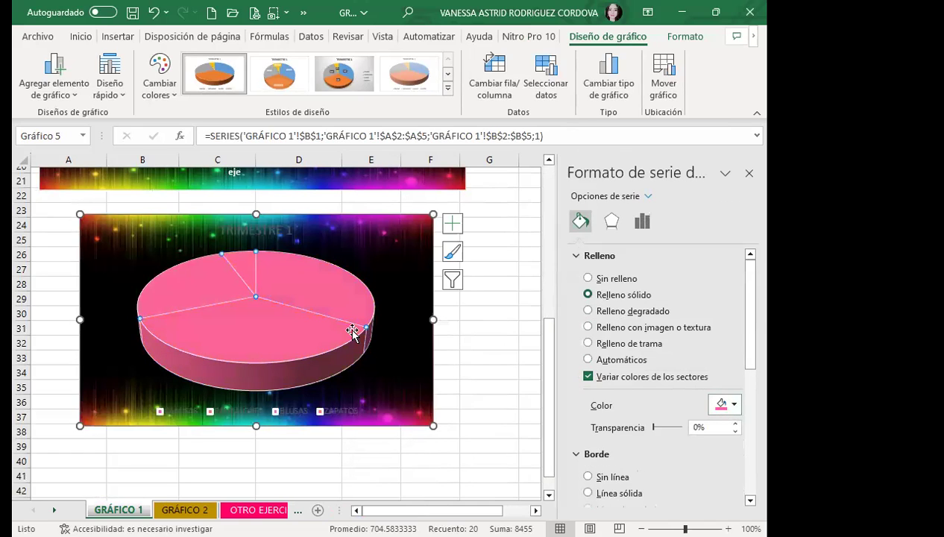
{"action": "key", "text": "ctrl+z"}
Colour the blue slice light green and give the orange slice a fine dot pattern.
{"action": "left_click", "coordinate": [294, 278]}
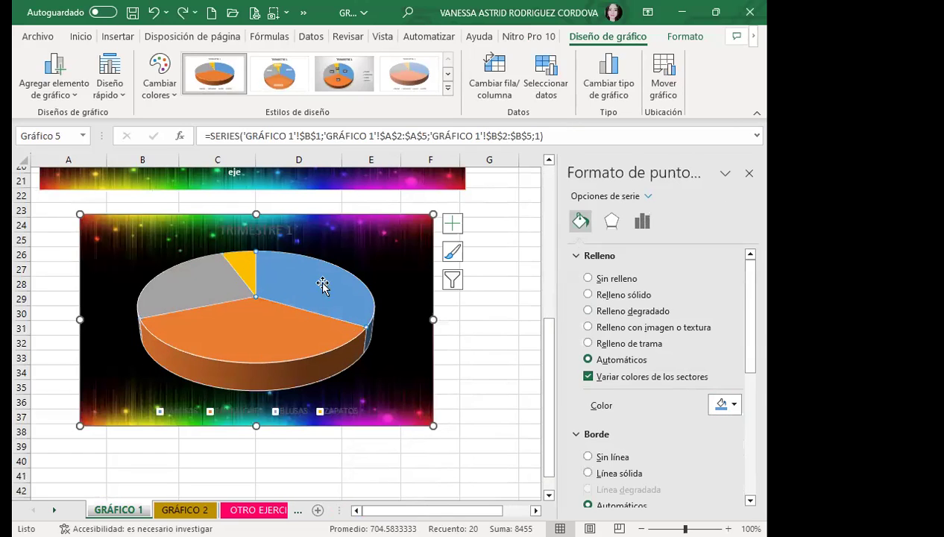
{"action": "left_click", "coordinate": [734, 406]}
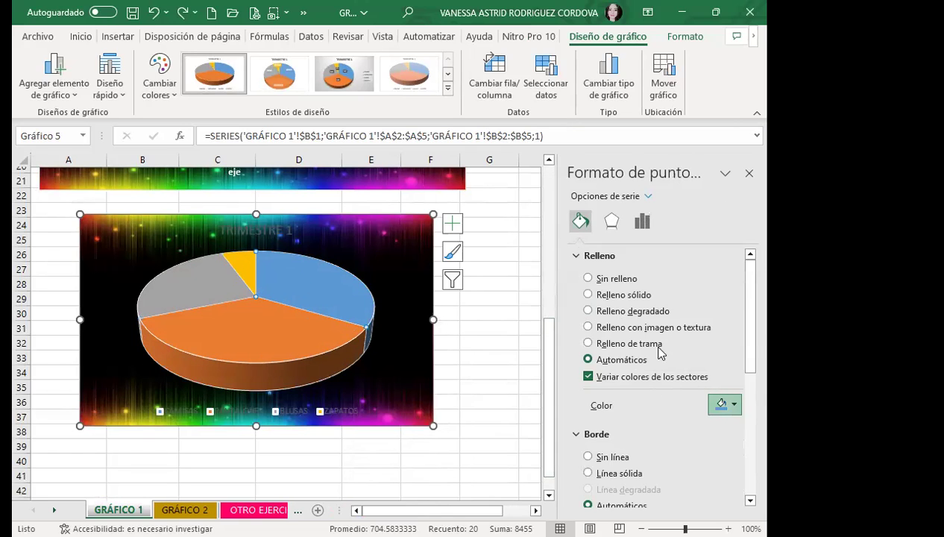
{"action": "left_click", "coordinate": [694, 321]}
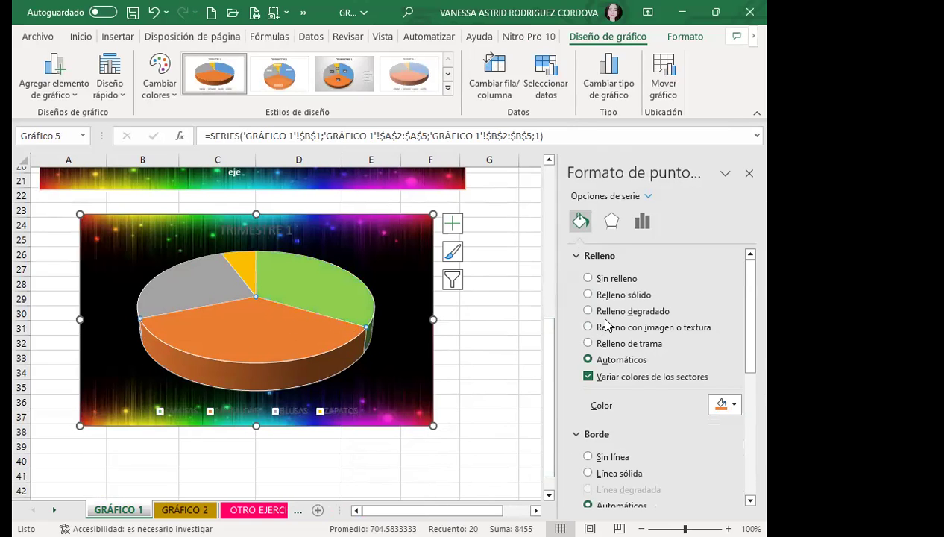
{"action": "left_click", "coordinate": [591, 345]}
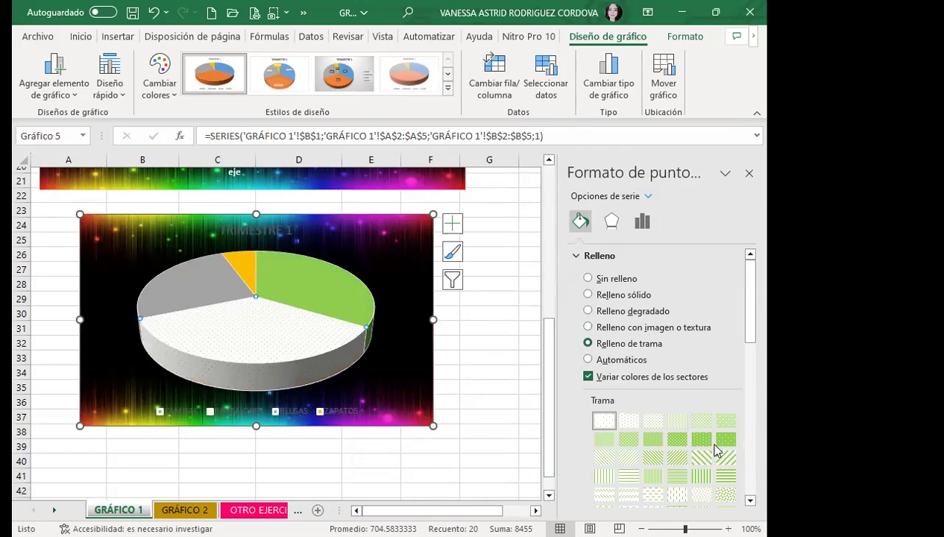
{"action": "left_click", "coordinate": [705, 475]}
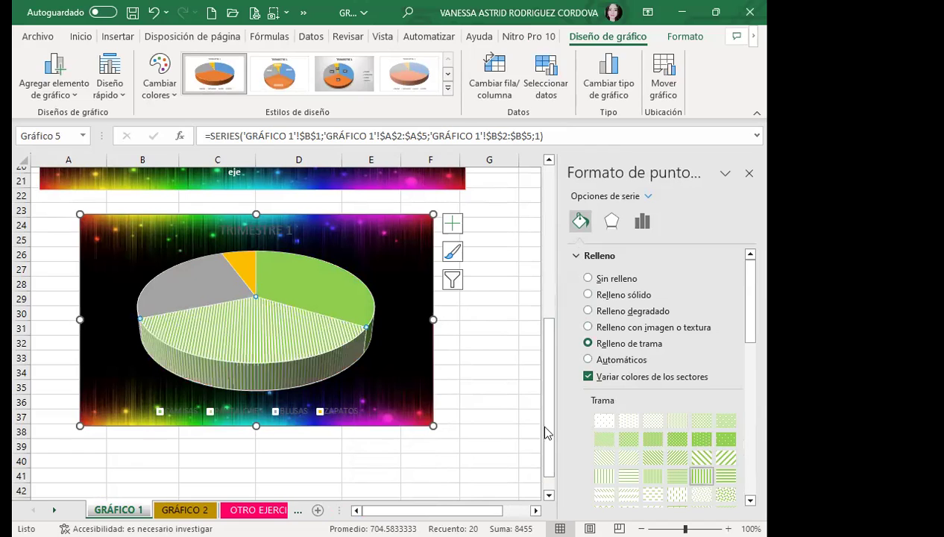
{"action": "left_click", "coordinate": [623, 427]}
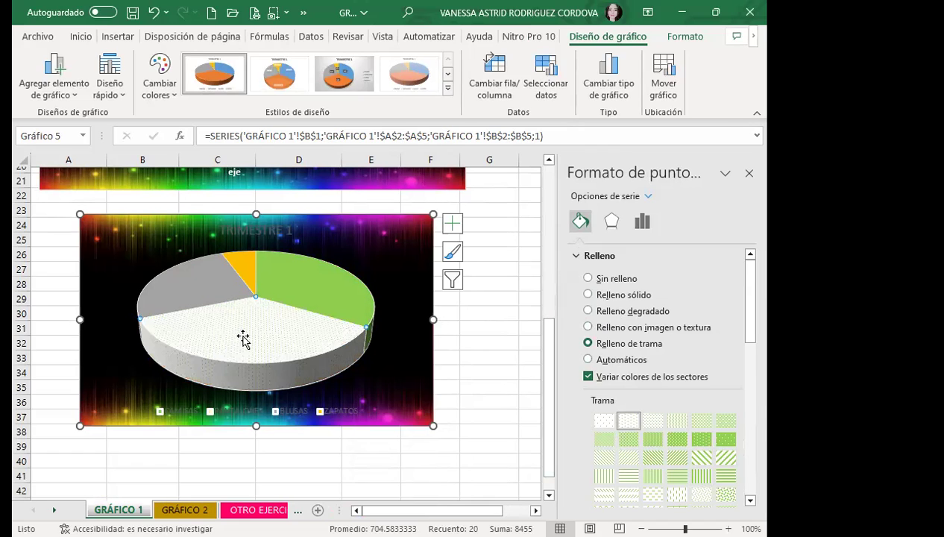
{"action": "left_click", "coordinate": [193, 296]}
Give the grey slice a gradient fill, removing the green stop and using orange tones.
{"action": "left_click", "coordinate": [587, 311]}
{"action": "scroll", "coordinate": [716, 443], "scroll_direction": "down", "scroll_amount": 3}
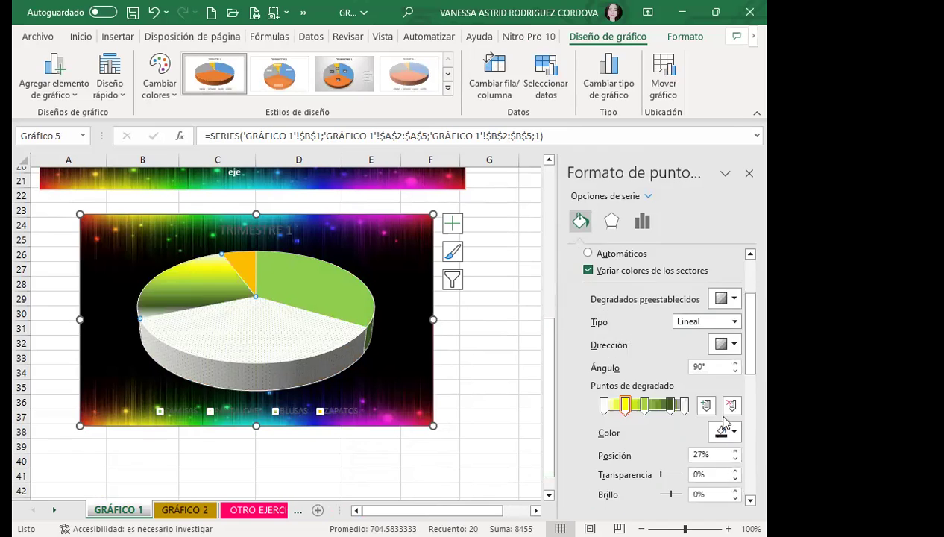
{"action": "scroll", "coordinate": [715, 421], "scroll_direction": "down", "scroll_amount": 3}
{"action": "left_click", "coordinate": [643, 298]}
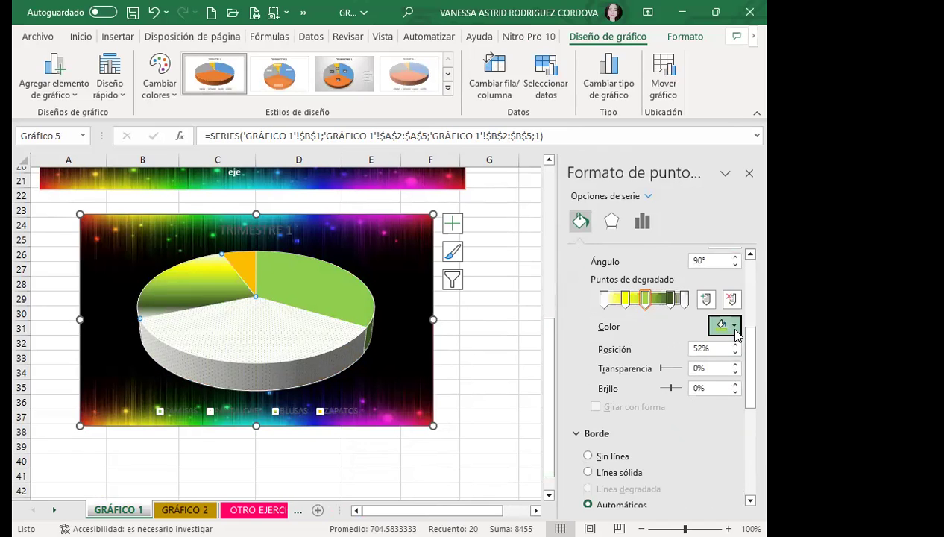
{"action": "left_click_drag", "start_coordinate": [653, 297], "coordinate": [642, 327]}
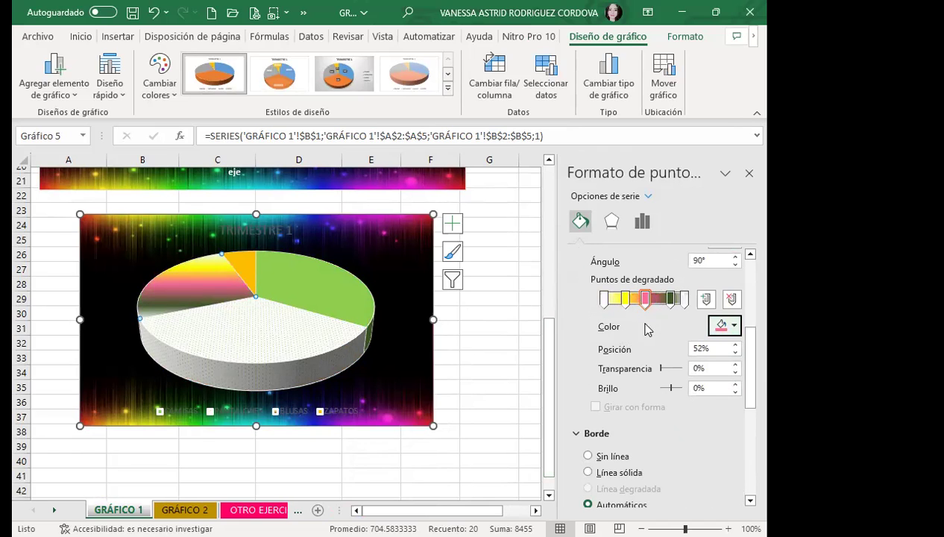
{"action": "left_click", "coordinate": [670, 298]}
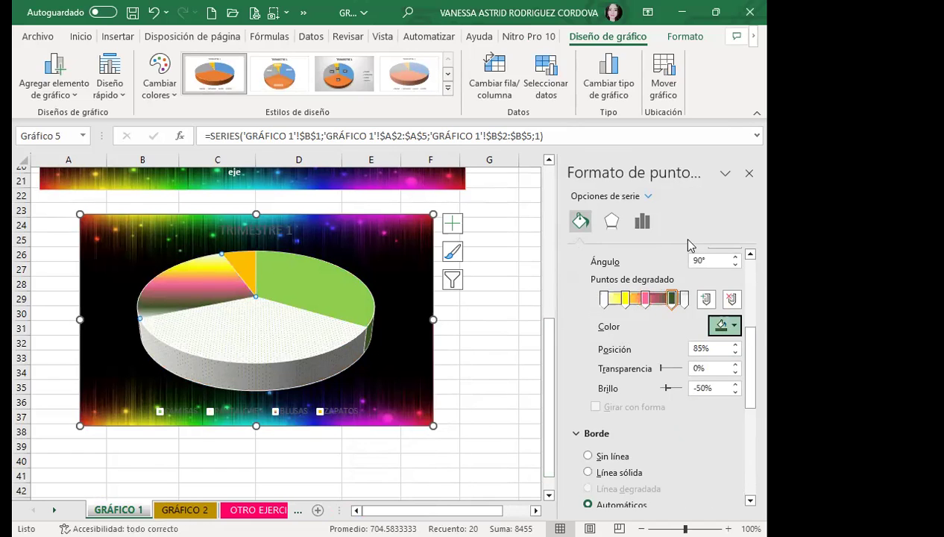
{"action": "left_click", "coordinate": [671, 298]}
{"action": "left_click", "coordinate": [625, 298]}
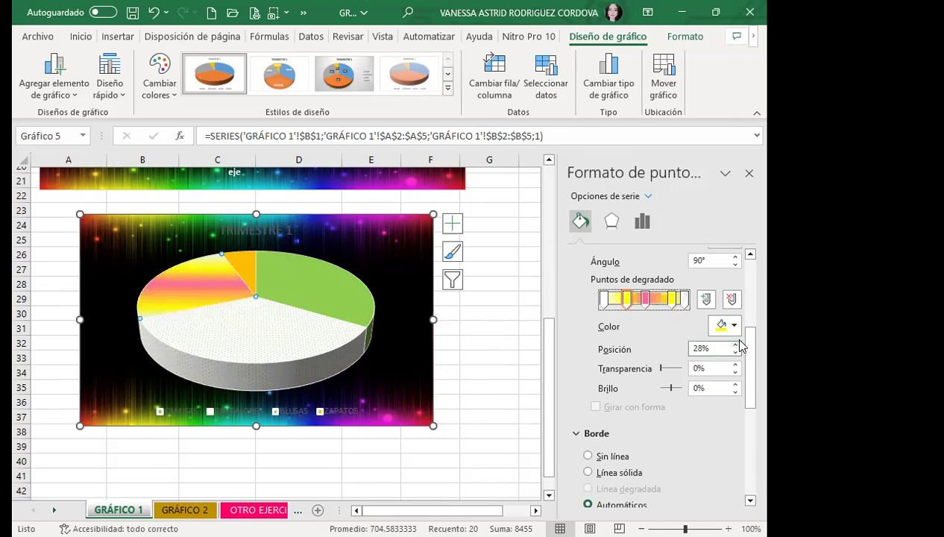
{"action": "left_click", "coordinate": [706, 196]}
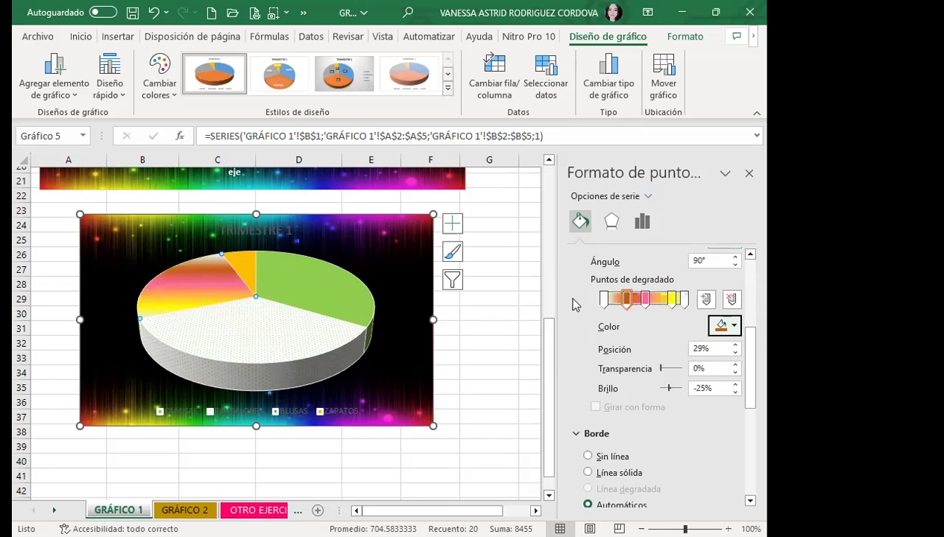
Fill the small yellow slice with a tiled light texture.
{"action": "left_click", "coordinate": [245, 270]}
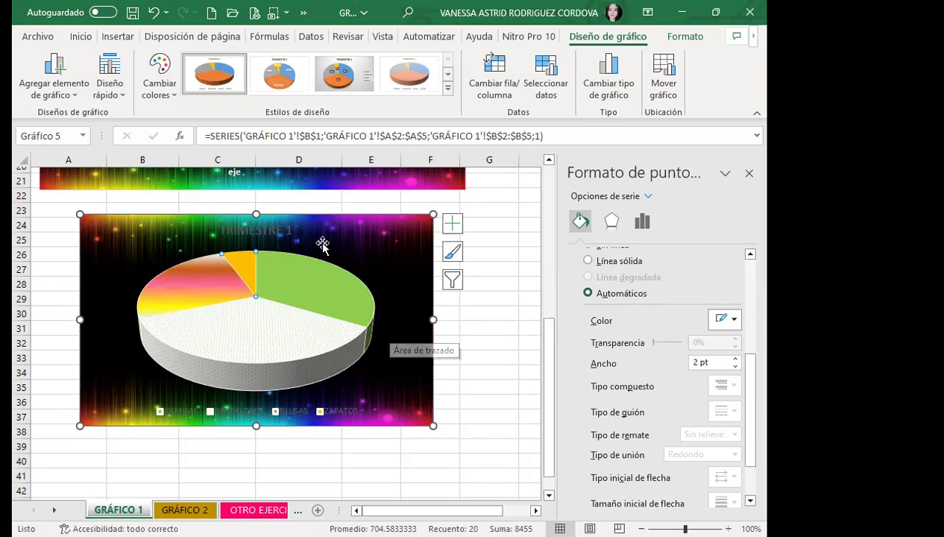
{"action": "scroll", "coordinate": [579, 283], "scroll_direction": "up", "scroll_amount": 5}
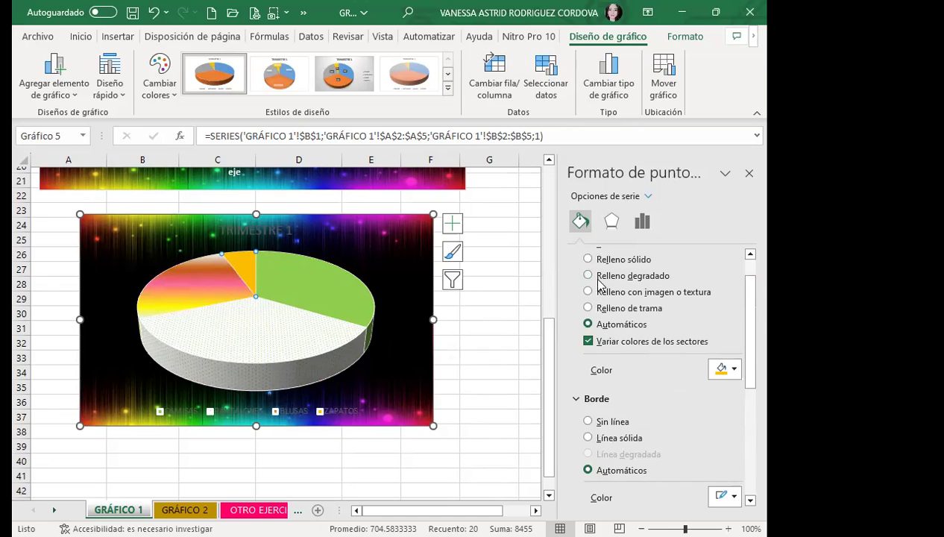
{"action": "left_click", "coordinate": [589, 293]}
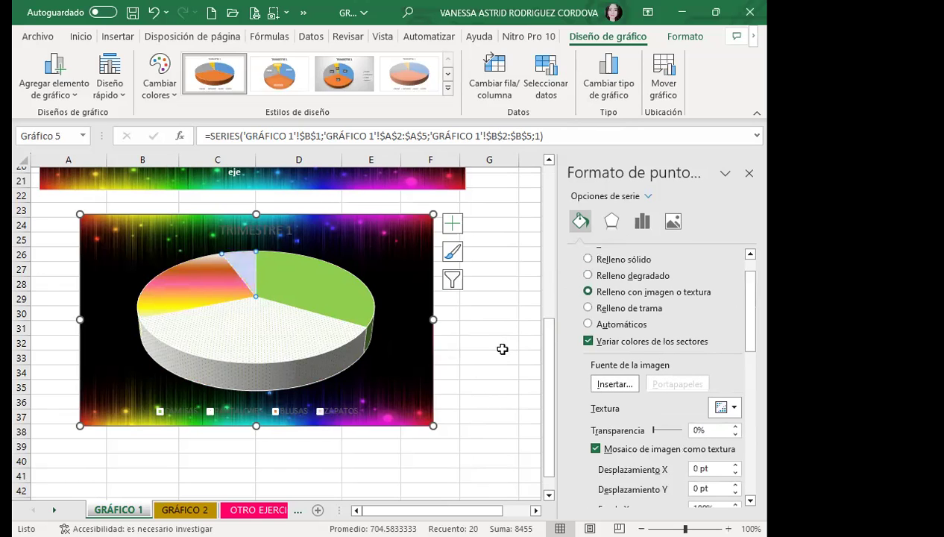
{"action": "left_click", "coordinate": [492, 328]}
Make the TRIMESTRE 1 title white and the legend labels white and bold.
{"action": "left_click", "coordinate": [279, 231]}
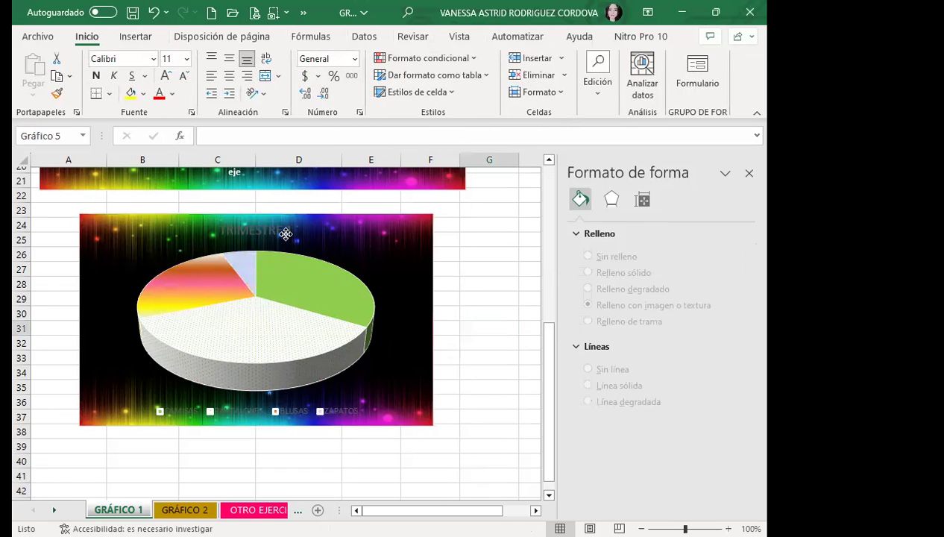
{"action": "left_click", "coordinate": [79, 36]}
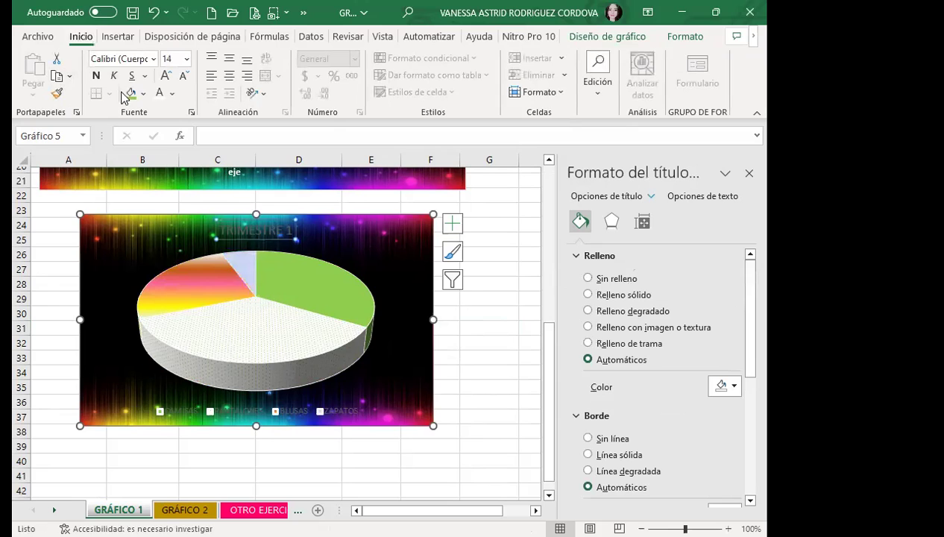
{"action": "left_click", "coordinate": [154, 95]}
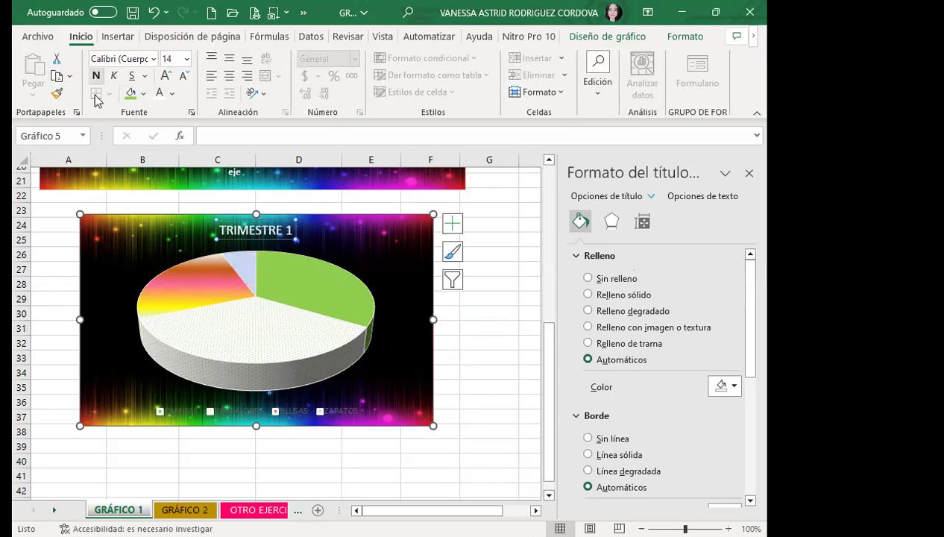
{"action": "left_click", "coordinate": [224, 412]}
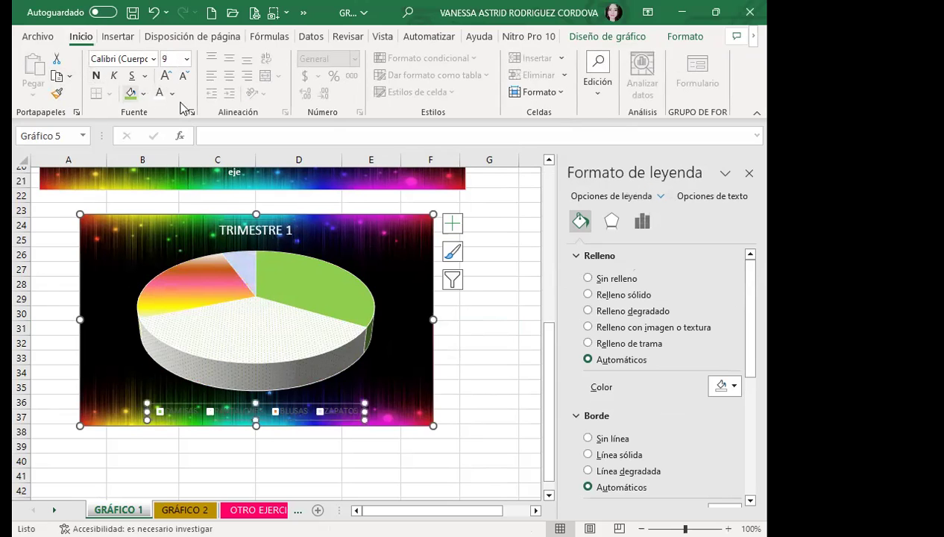
{"action": "left_click", "coordinate": [159, 92]}
{"action": "left_click", "coordinate": [95, 75]}
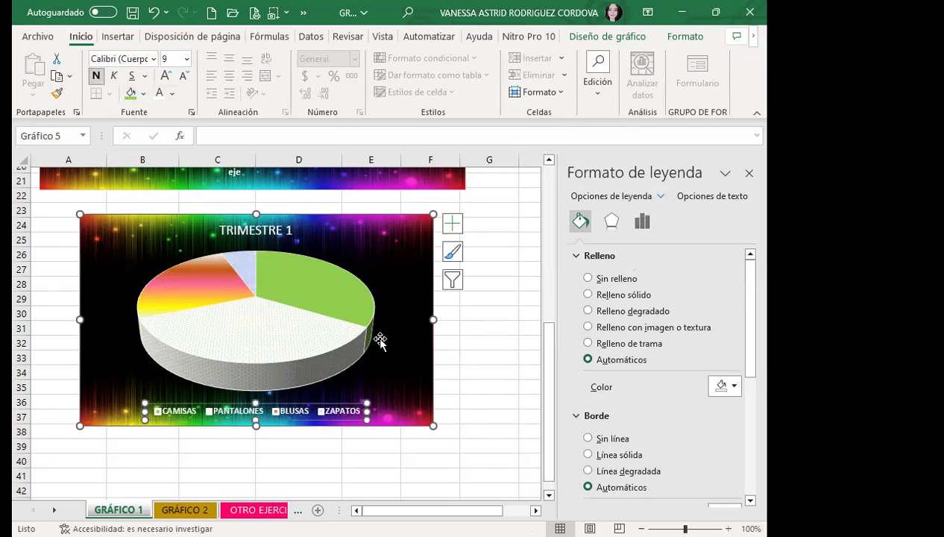
{"action": "left_click", "coordinate": [394, 333]}
{"action": "left_click", "coordinate": [607, 36]}
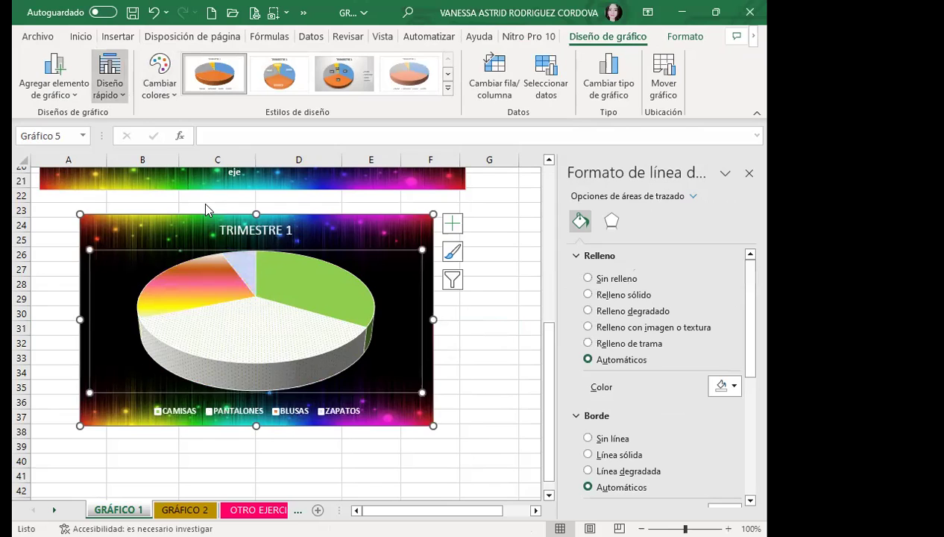
Apply Quick Layout 6 for percentage labels and a right legend, then move the pie right and down.
{"action": "left_click", "coordinate": [198, 157]}
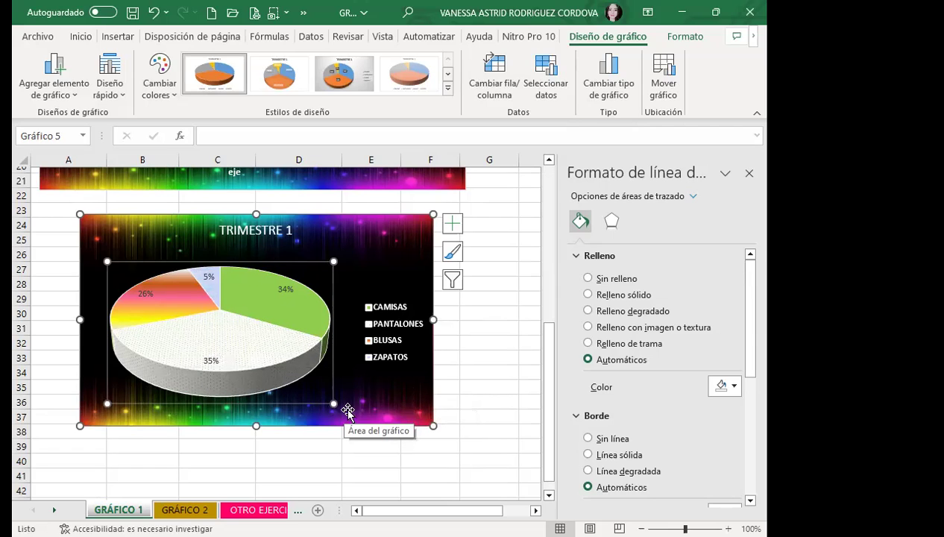
{"action": "left_click", "coordinate": [397, 392]}
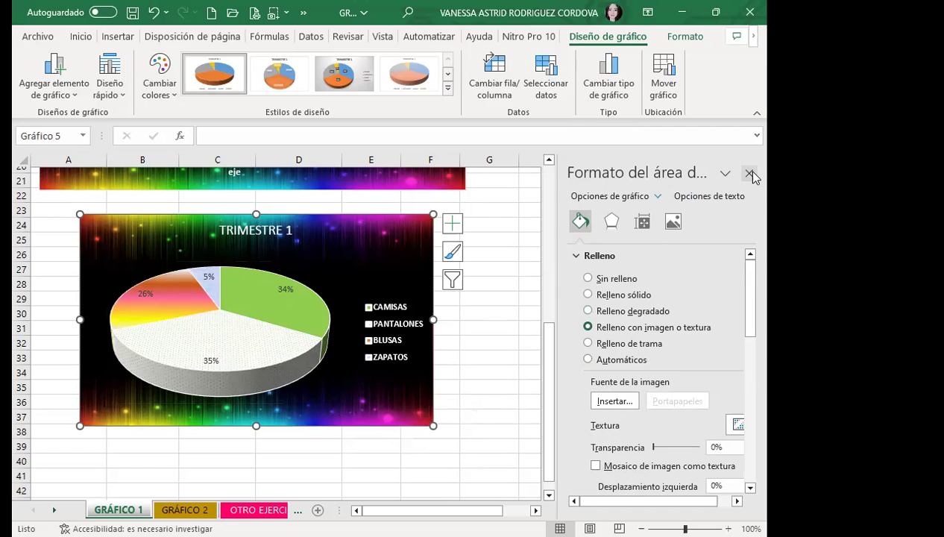
{"action": "left_click", "coordinate": [749, 173]}
{"action": "left_click_drag", "start_coordinate": [375, 257], "coordinate": [435, 273]}
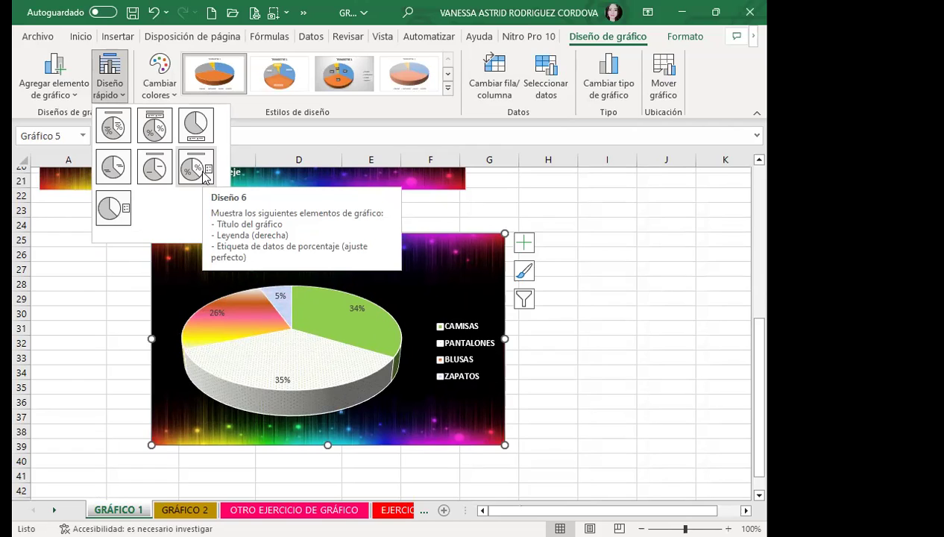
{"action": "left_click", "coordinate": [421, 274]}
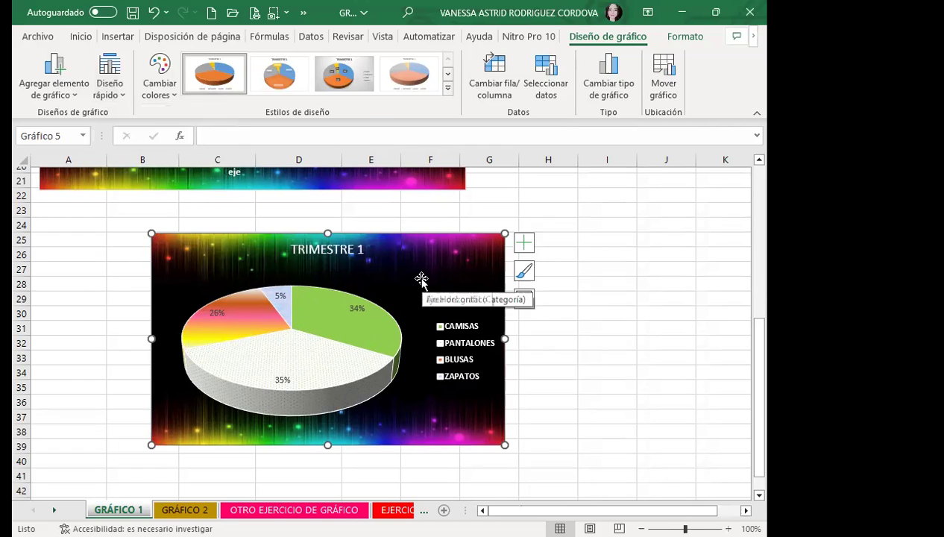
{"action": "left_click", "coordinate": [545, 75]}
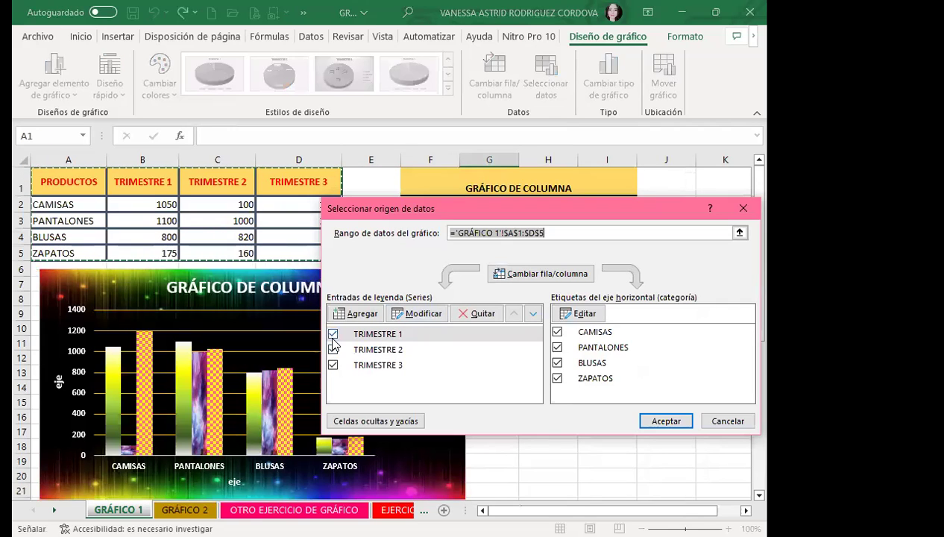
{"action": "left_click", "coordinate": [332, 333]}
{"action": "left_click", "coordinate": [332, 365]}
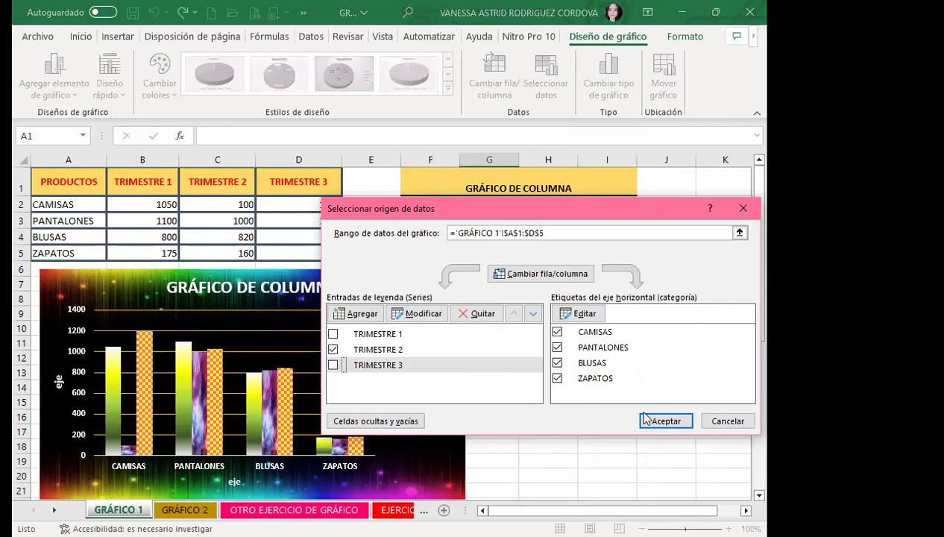
{"action": "left_click", "coordinate": [665, 421]}
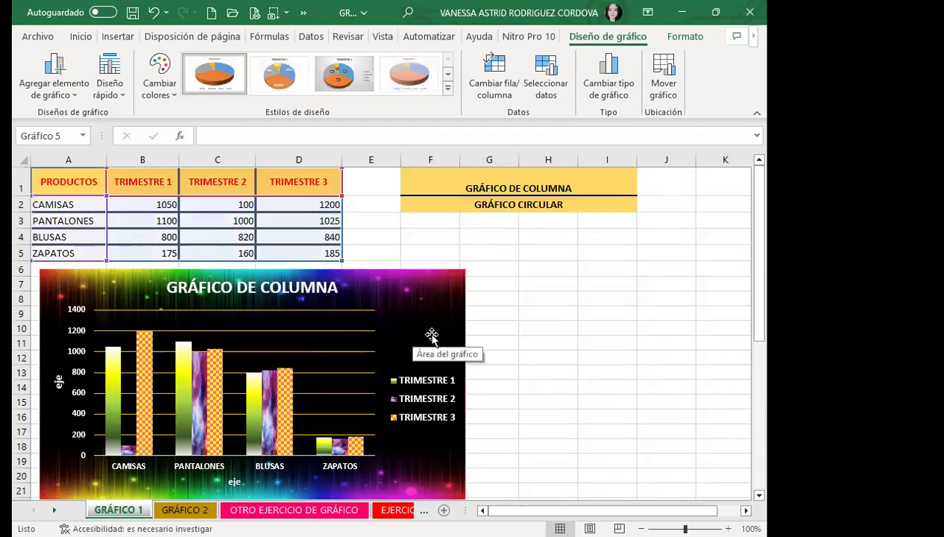
{"action": "scroll", "coordinate": [425, 342], "scroll_direction": "down", "scroll_amount": 1}
{"action": "scroll", "coordinate": [387, 351], "scroll_direction": "down", "scroll_amount": 7}
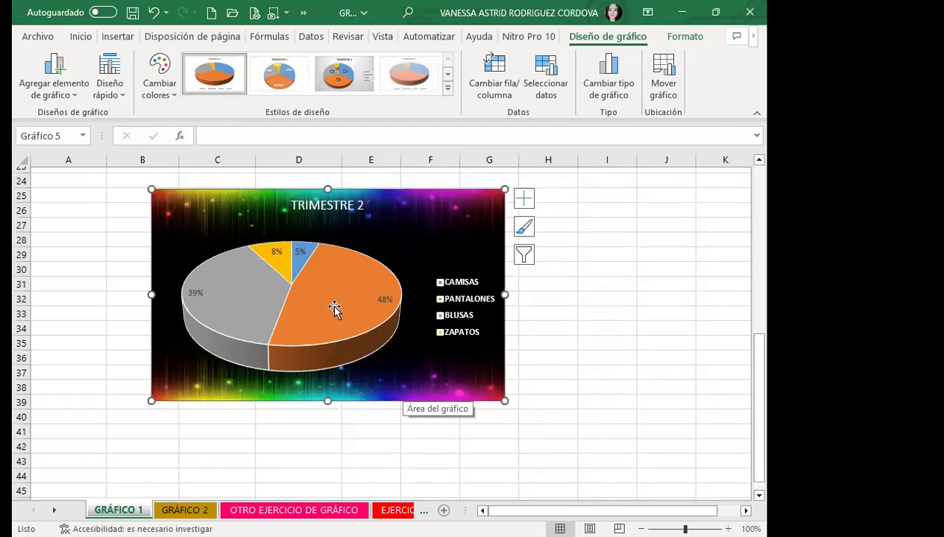
{"action": "mouse_move", "coordinate": [224, 323]}
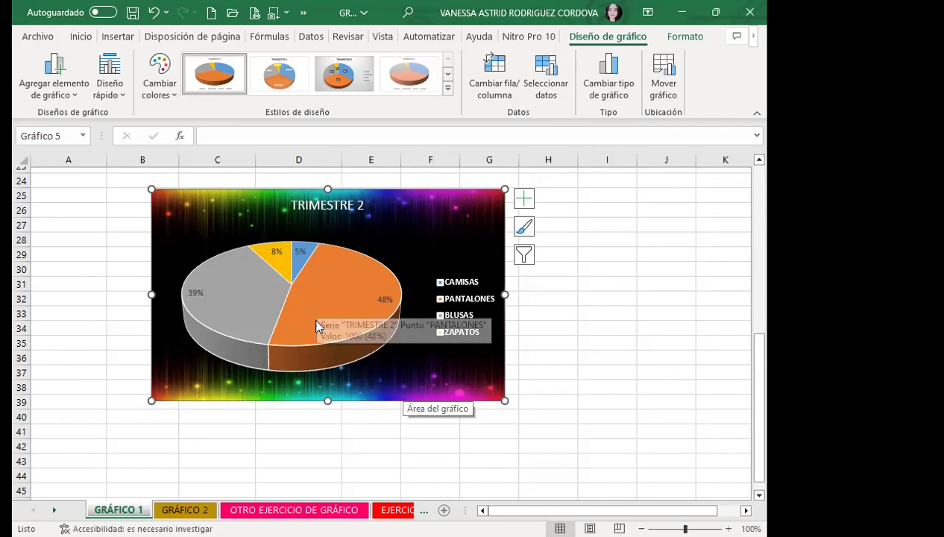
{"action": "left_click", "coordinate": [316, 325]}
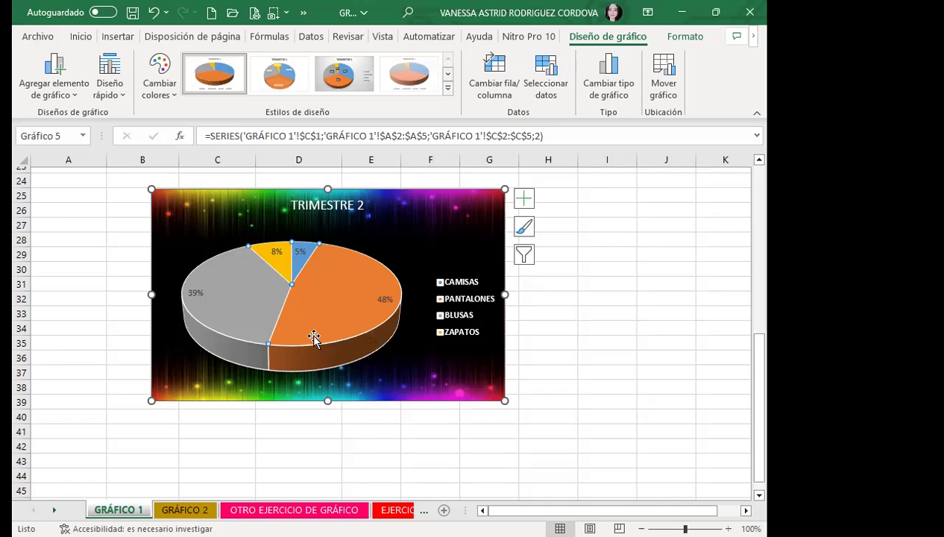
{"action": "left_click", "coordinate": [550, 81]}
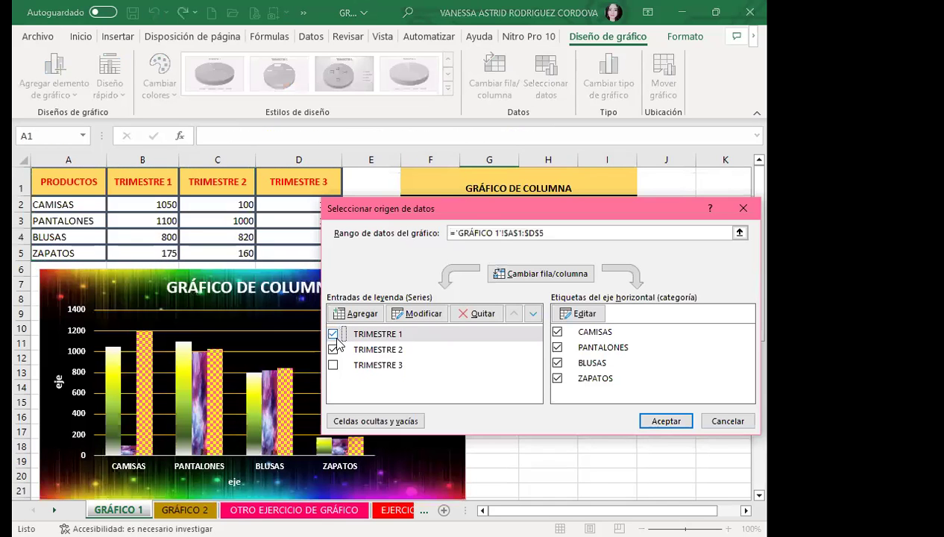
{"action": "left_click", "coordinate": [334, 349]}
{"action": "left_click", "coordinate": [659, 421]}
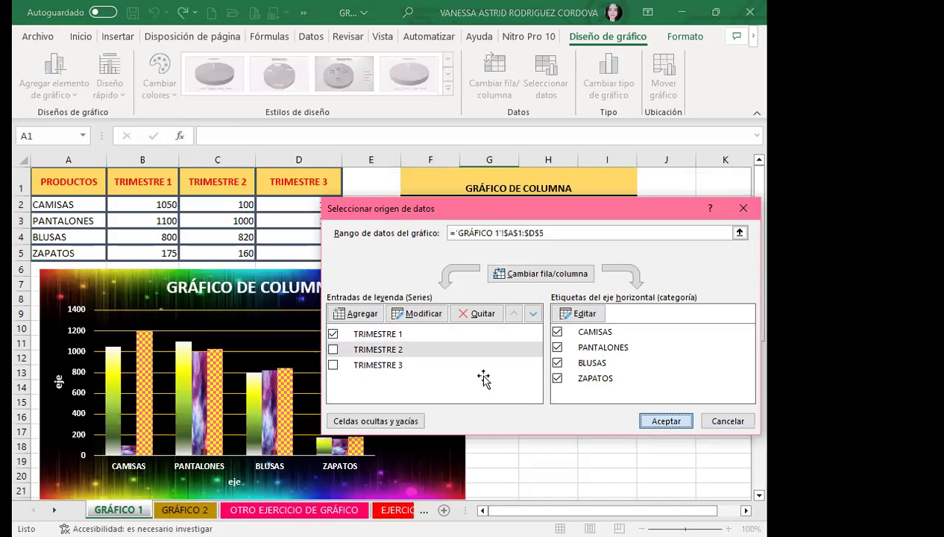
{"action": "scroll", "coordinate": [479, 378], "scroll_direction": "down", "scroll_amount": 1}
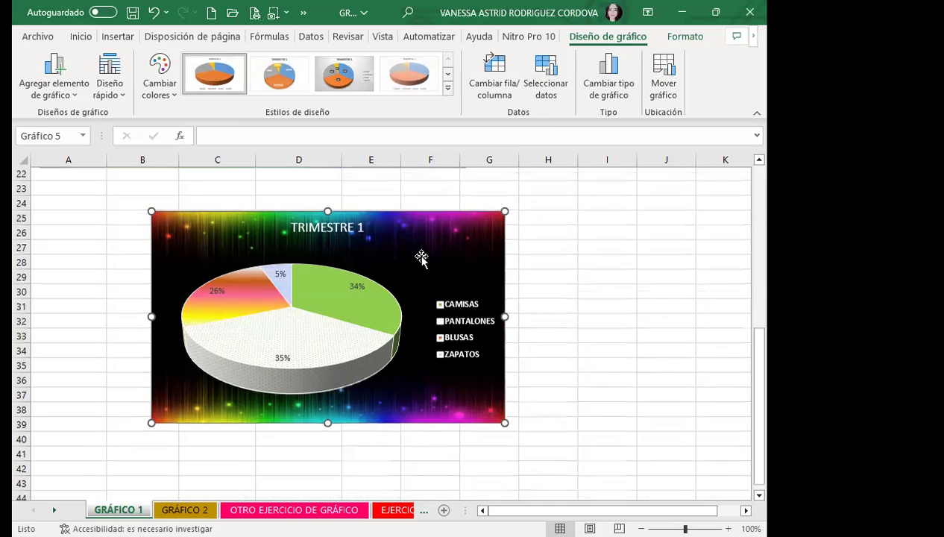
Reselect the product table A1:D5 and select the TRIMESTRE 1 pie chart below.
{"action": "scroll", "coordinate": [421, 259], "scroll_direction": "up", "scroll_amount": 8}
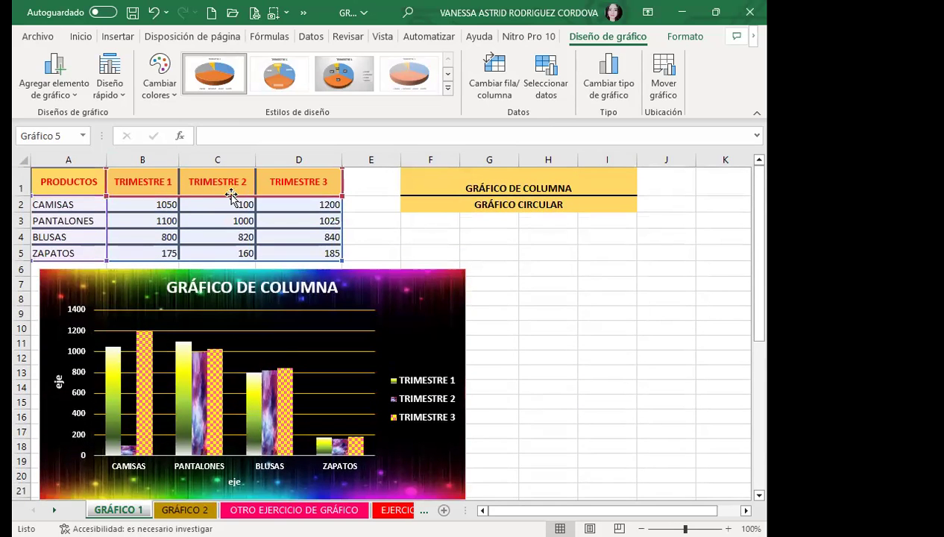
{"action": "scroll", "coordinate": [357, 325], "scroll_direction": "down", "scroll_amount": 4}
{"action": "scroll", "coordinate": [357, 325], "scroll_direction": "down", "scroll_amount": 3}
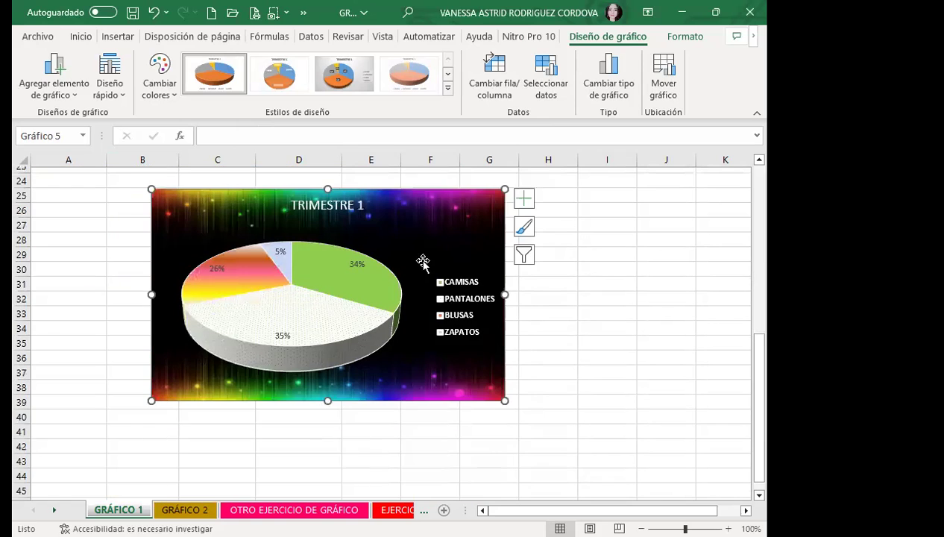
{"action": "scroll", "coordinate": [249, 244], "scroll_direction": "up", "scroll_amount": 8}
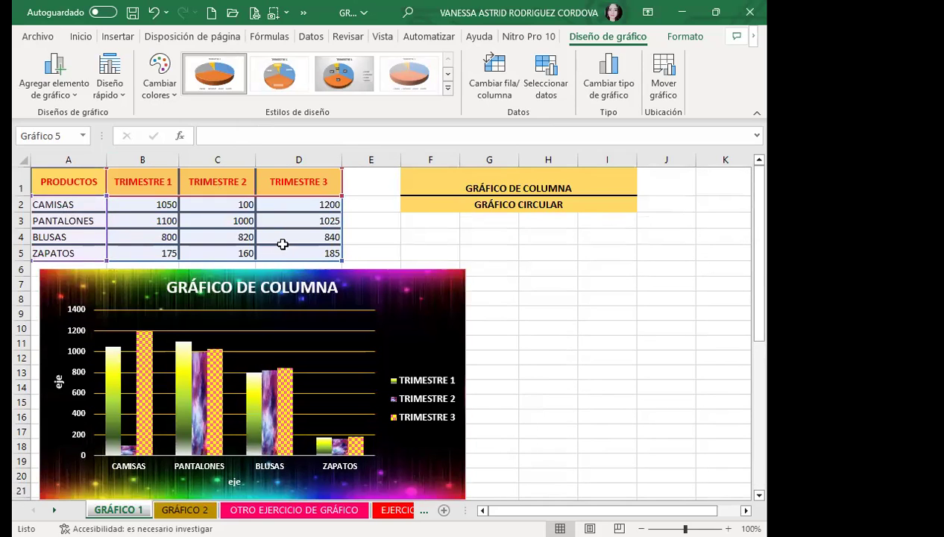
{"action": "scroll", "coordinate": [282, 245], "scroll_direction": "down", "scroll_amount": 5}
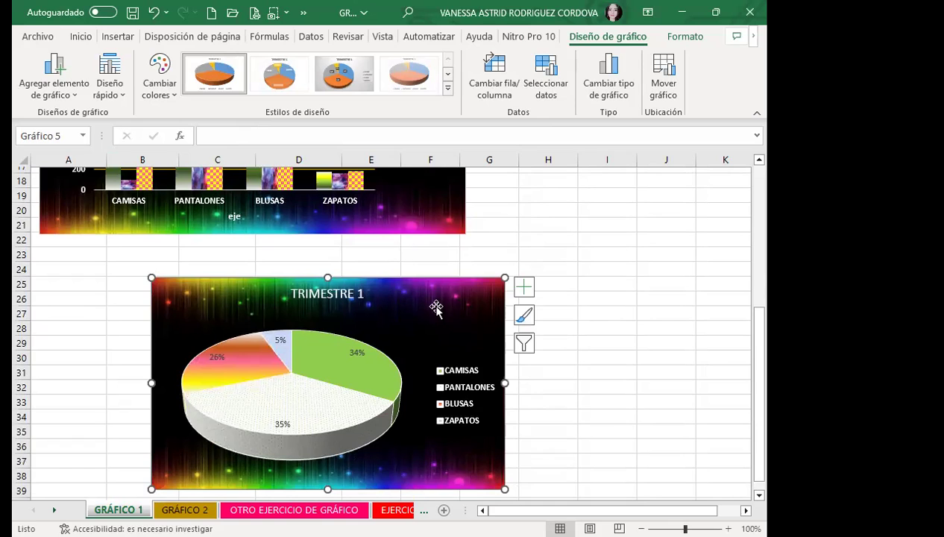
{"action": "scroll", "coordinate": [421, 259], "scroll_direction": "up", "scroll_amount": 6}
{"action": "left_click_drag", "start_coordinate": [78, 182], "coordinate": [84, 250]}
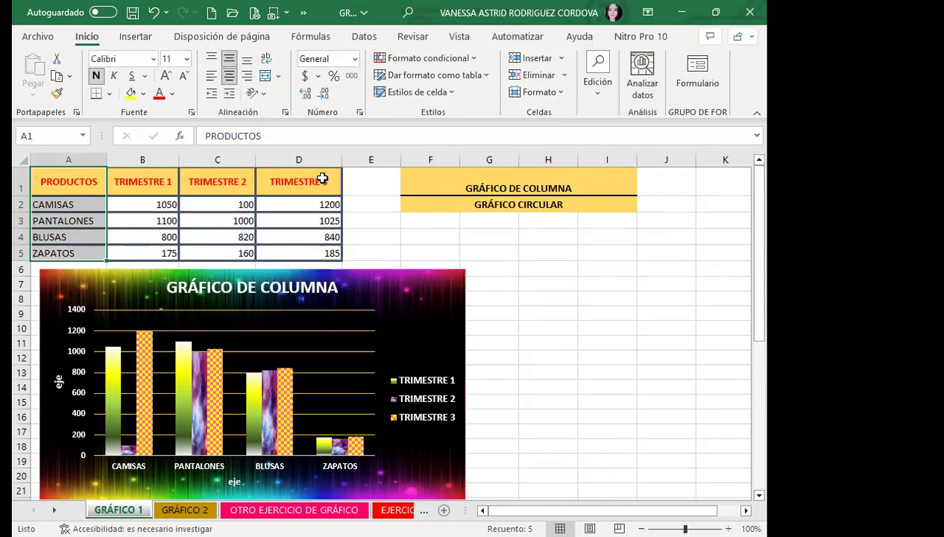
{"action": "left_click_drag", "start_coordinate": [322, 179], "coordinate": [322, 252]}
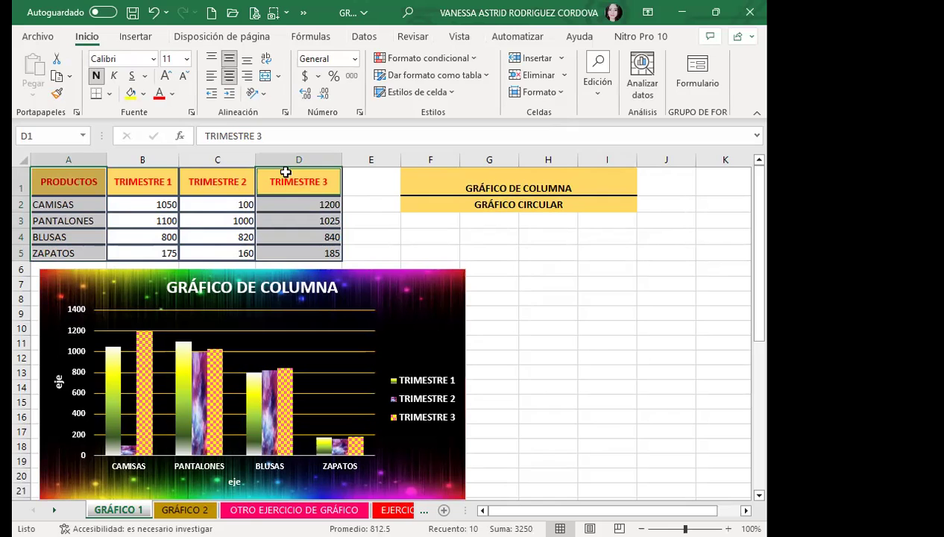
{"action": "left_click", "coordinate": [311, 182]}
{"action": "left_click_drag", "start_coordinate": [78, 181], "coordinate": [310, 246]}
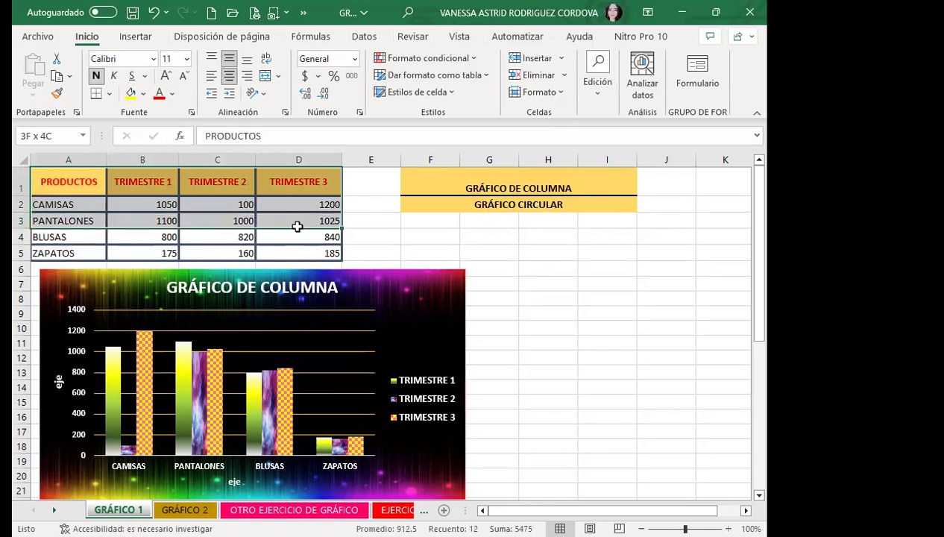
{"action": "scroll", "coordinate": [310, 246], "scroll_direction": "down", "scroll_amount": 5}
{"action": "left_click", "coordinate": [414, 332]}
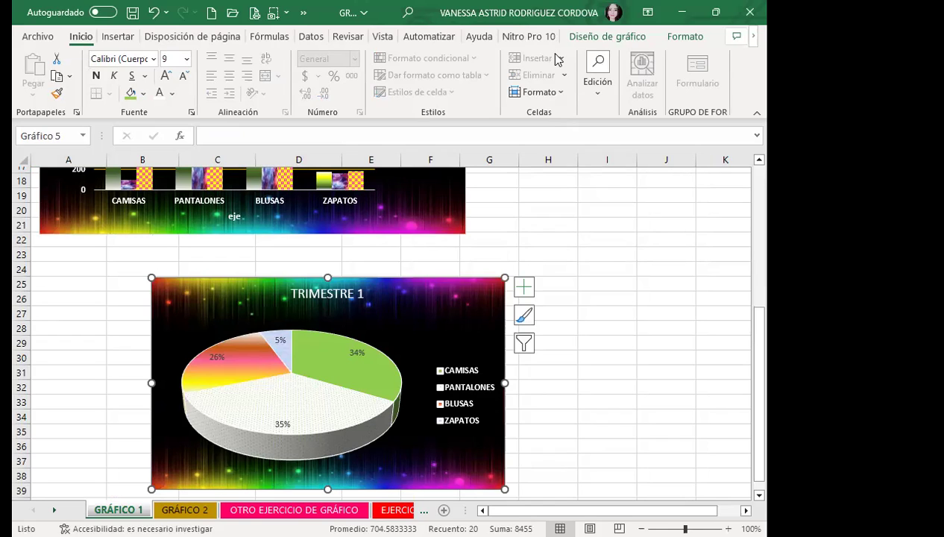
Check the pie's data source, then drag the pie chart left beneath the column chart.
{"action": "left_click", "coordinate": [607, 36]}
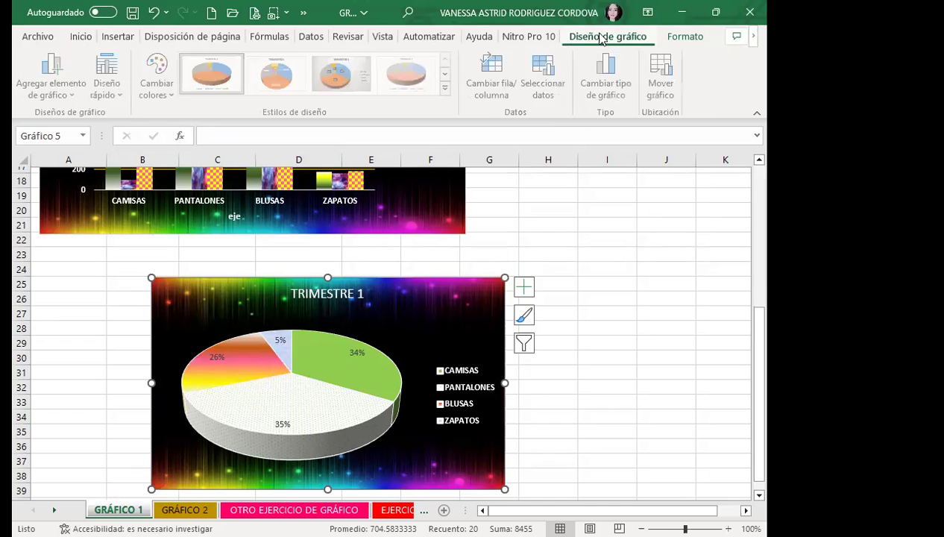
{"action": "left_click", "coordinate": [553, 93]}
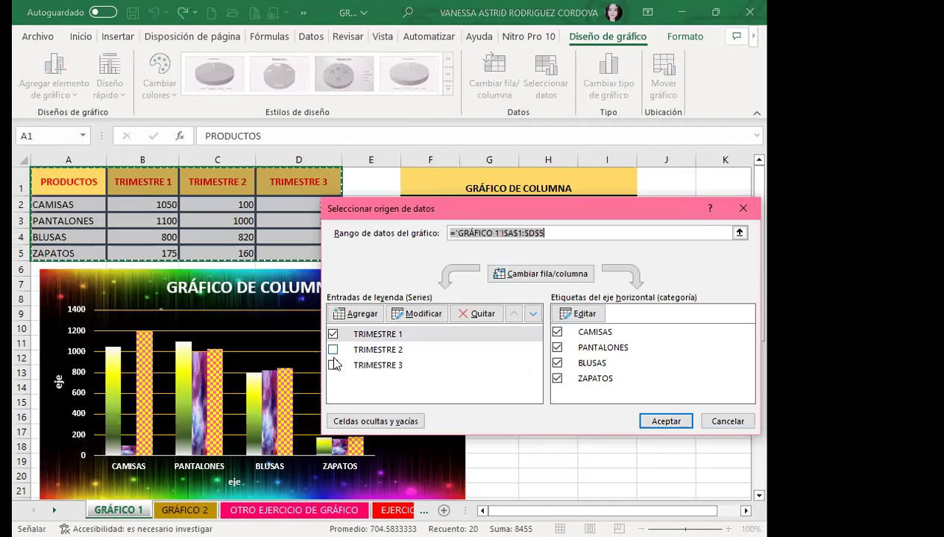
{"action": "left_click", "coordinate": [742, 208]}
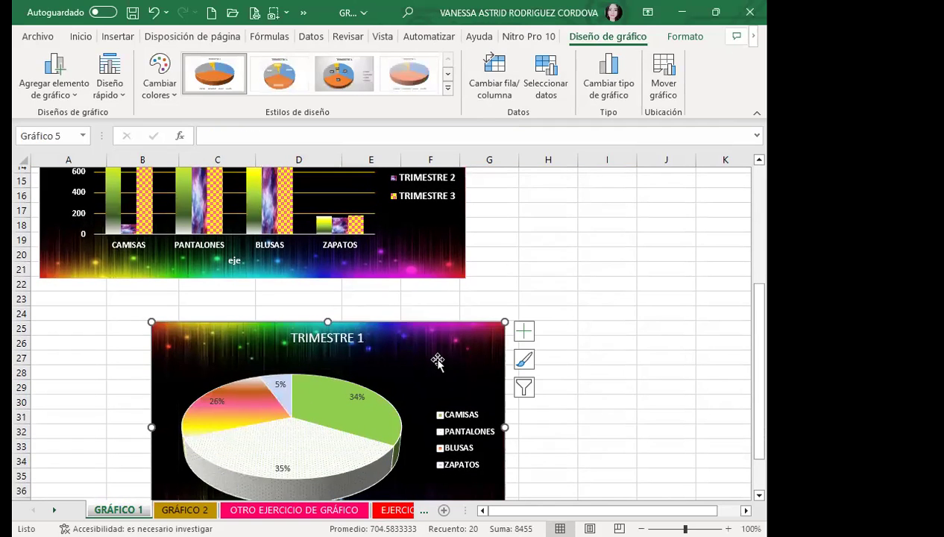
{"action": "left_click_drag", "start_coordinate": [462, 360], "coordinate": [389, 338]}
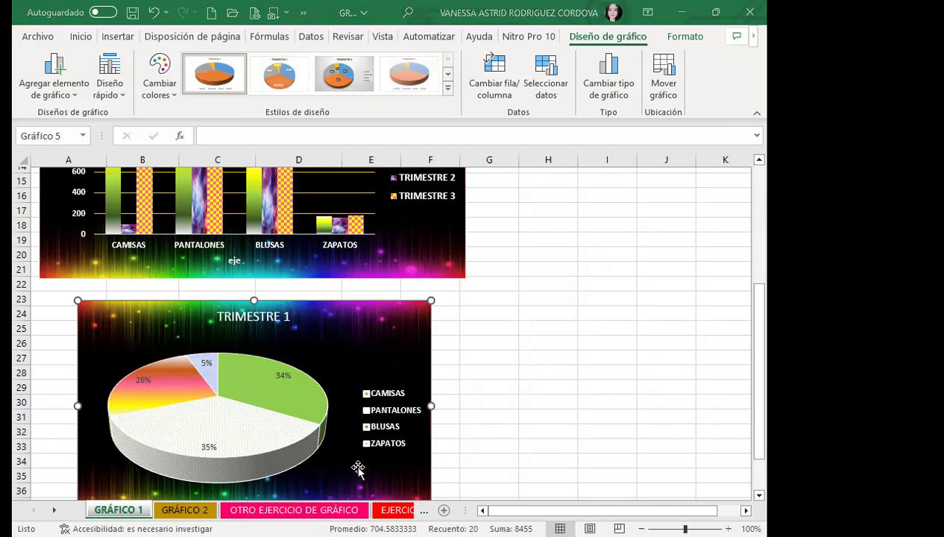
{"action": "scroll", "coordinate": [530, 289], "scroll_direction": "up", "scroll_amount": 5}
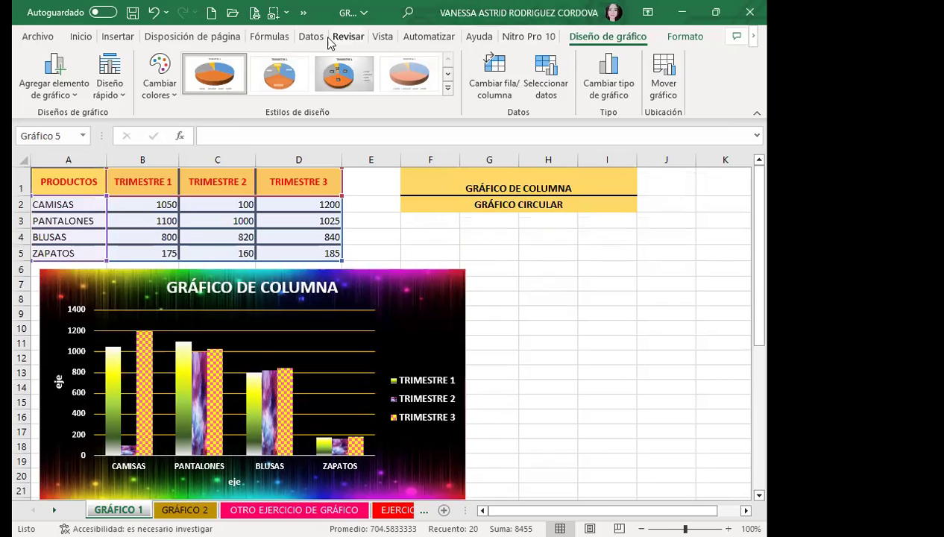
Turn off worksheet gridlines on GRÁFICO 1 and return to the Home tab.
{"action": "left_click", "coordinate": [376, 37]}
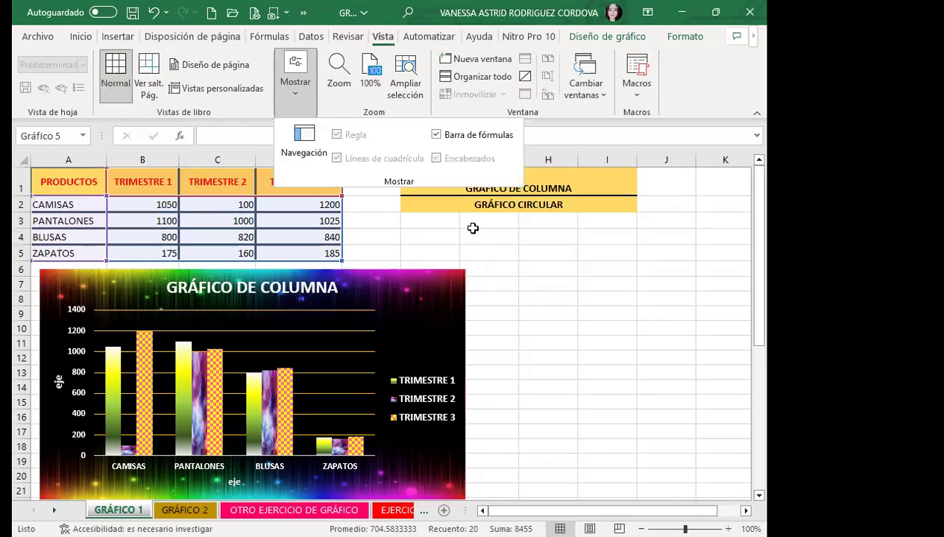
{"action": "left_click", "coordinate": [488, 252]}
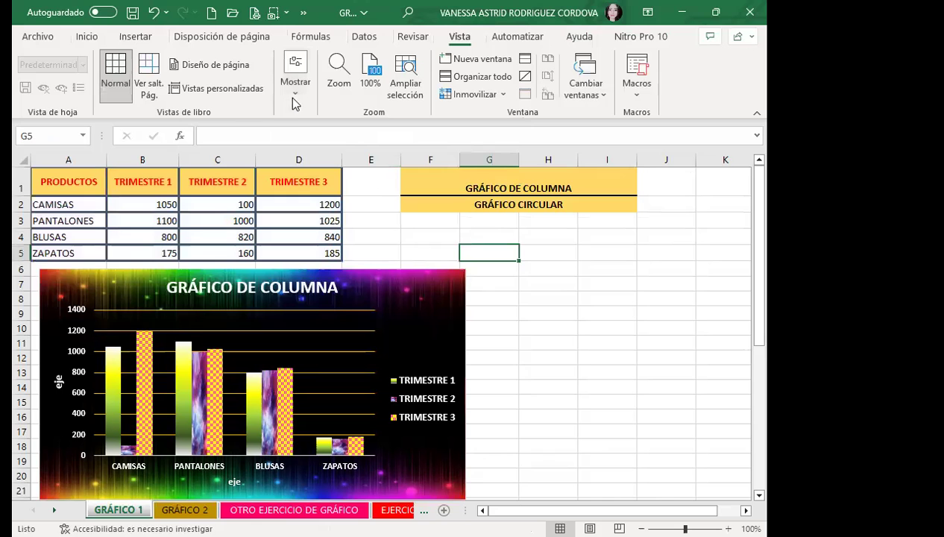
{"action": "left_click", "coordinate": [330, 158]}
{"action": "scroll", "coordinate": [565, 325], "scroll_direction": "down", "scroll_amount": 4}
{"action": "scroll", "coordinate": [539, 375], "scroll_direction": "down", "scroll_amount": 4}
{"action": "scroll", "coordinate": [553, 377], "scroll_direction": "up", "scroll_amount": 4}
{"action": "scroll", "coordinate": [554, 377], "scroll_direction": "up", "scroll_amount": 3}
{"action": "left_click", "coordinate": [550, 328]}
{"action": "scroll", "coordinate": [521, 313], "scroll_direction": "up", "scroll_amount": 1}
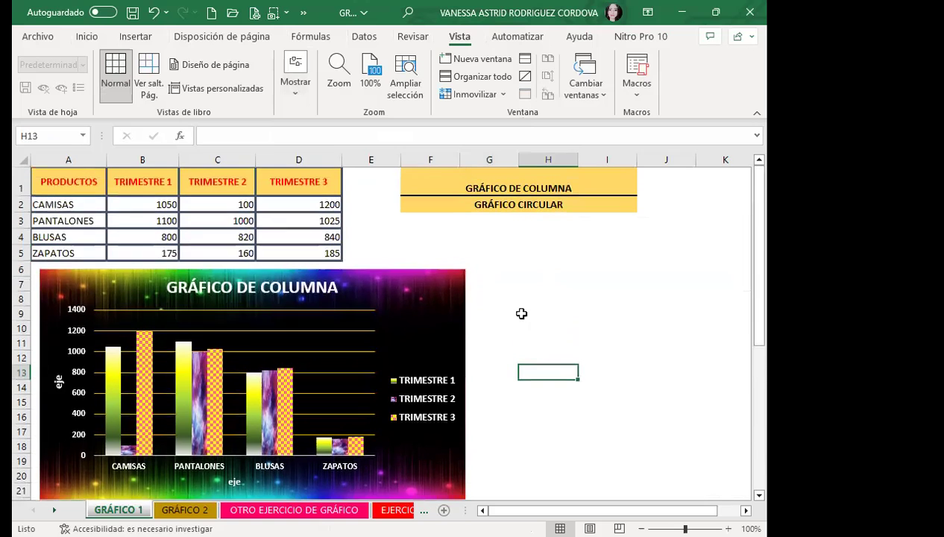
{"action": "left_click", "coordinate": [524, 302]}
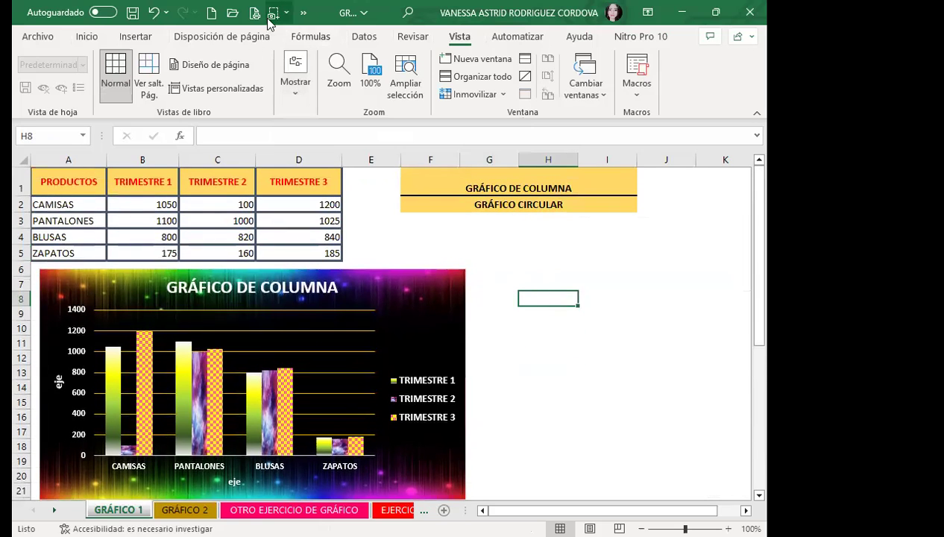
{"action": "left_click", "coordinate": [101, 36]}
Shift the column chart to the right on the sheet.
{"action": "left_click", "coordinate": [585, 340]}
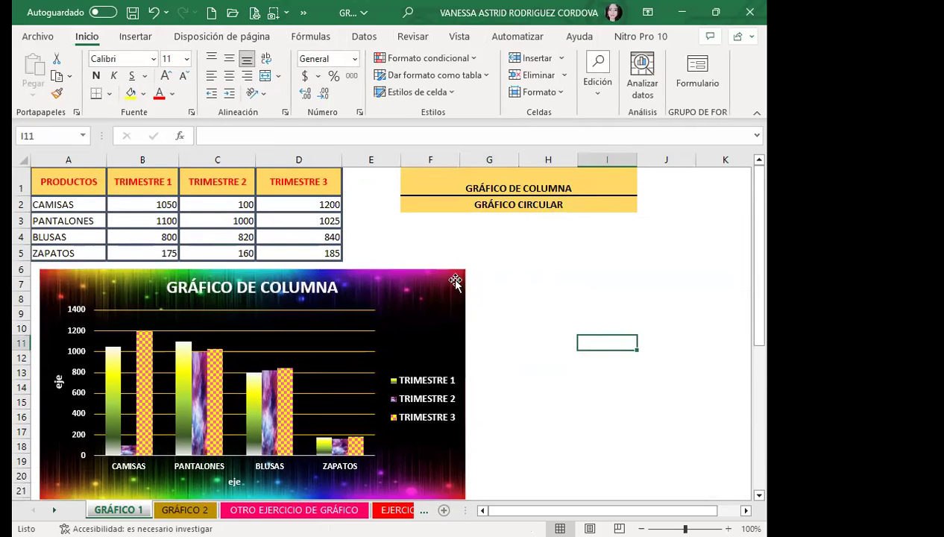
{"action": "left_click", "coordinate": [424, 298]}
{"action": "left_click_drag", "start_coordinate": [603, 300], "coordinate": [605, 301]}
{"action": "scroll", "coordinate": [515, 304], "scroll_direction": "down", "scroll_amount": 5}
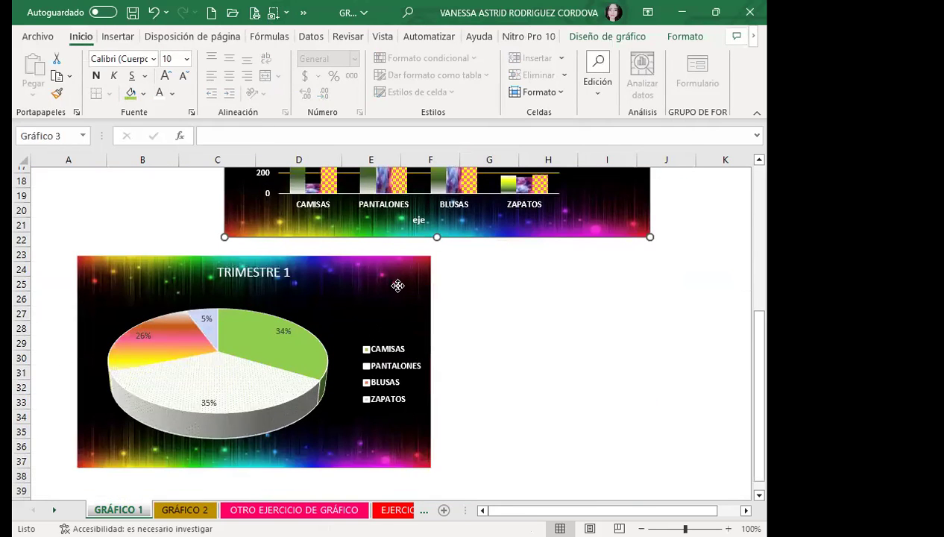
{"action": "left_click_drag", "start_coordinate": [398, 286], "coordinate": [577, 296]}
Enlarge the TRIMESTRE 1 pie chart and align it directly beneath the column chart.
{"action": "scroll", "coordinate": [538, 310], "scroll_direction": "down", "scroll_amount": 3}
{"action": "left_click_drag", "start_coordinate": [609, 344], "coordinate": [672, 368]}
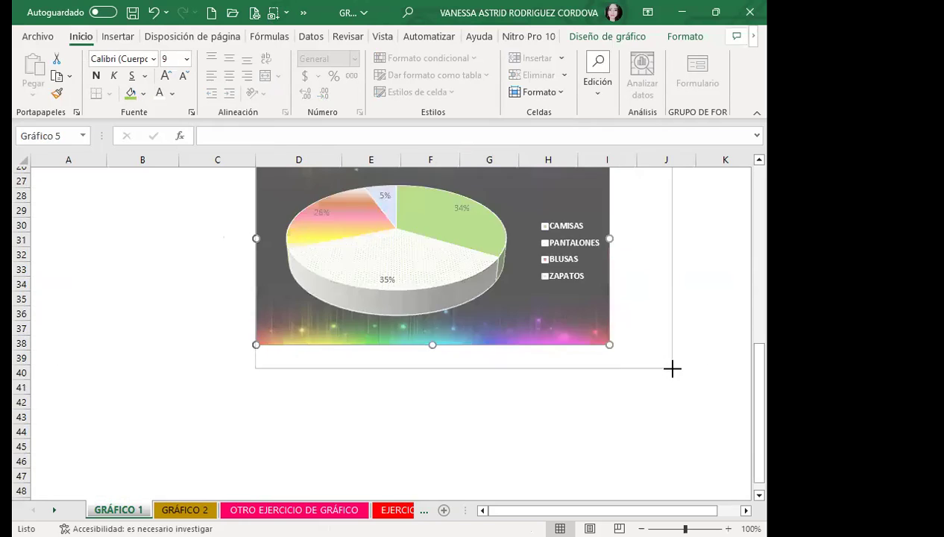
{"action": "left_click_drag", "start_coordinate": [580, 222], "coordinate": [529, 233]}
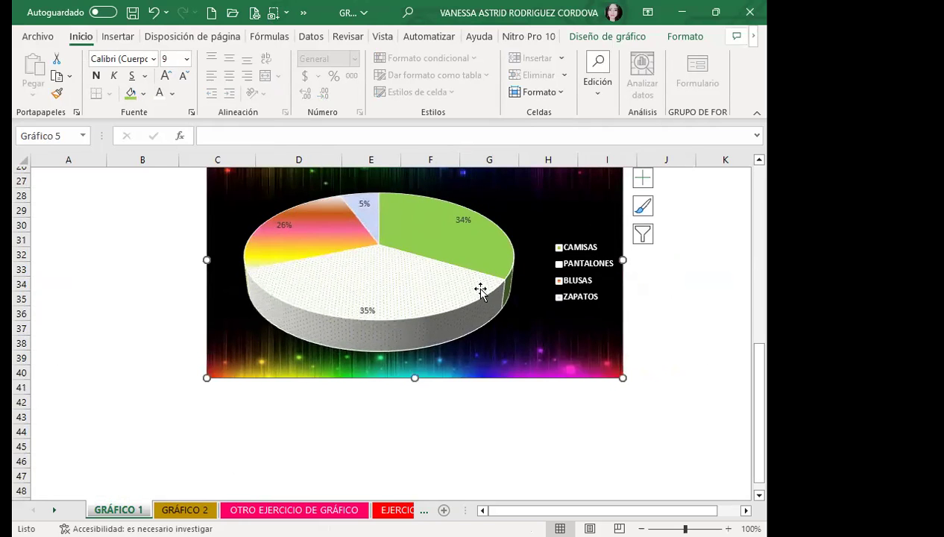
{"action": "scroll", "coordinate": [481, 291], "scroll_direction": "up", "scroll_amount": 3}
{"action": "left_click_drag", "start_coordinate": [526, 320], "coordinate": [551, 298]}
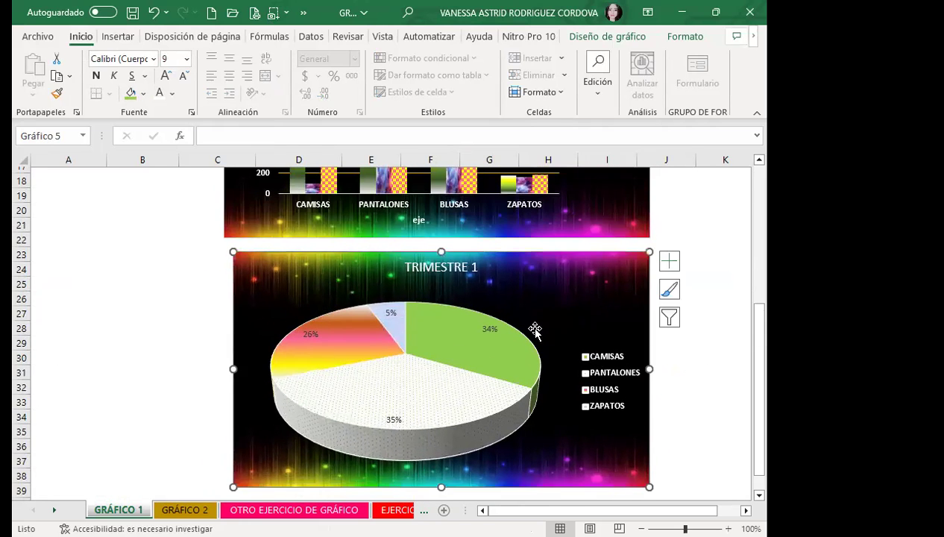
{"action": "scroll", "coordinate": [536, 329], "scroll_direction": "down", "scroll_amount": 1}
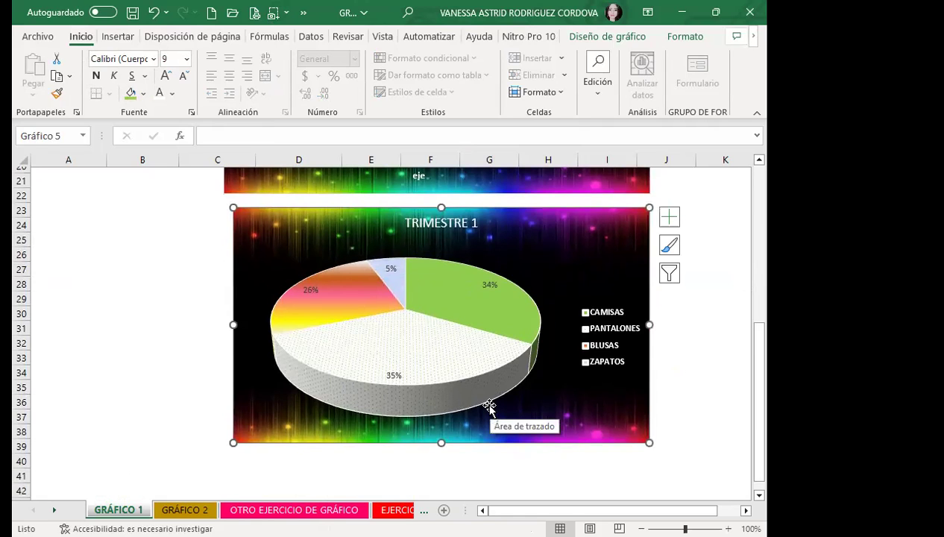
Select the pie series and drag the slices outward, pulling the PANTALONES, 5% and 26% slices from the centre.
{"action": "left_click", "coordinate": [442, 384]}
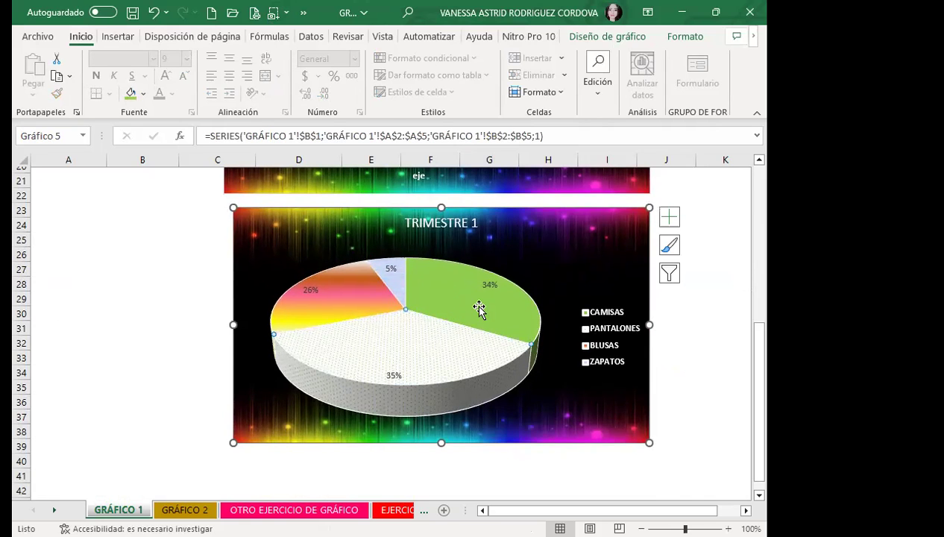
{"action": "left_click", "coordinate": [373, 351]}
{"action": "mouse_move", "coordinate": [429, 382]}
{"action": "left_click_drag", "start_coordinate": [429, 382], "coordinate": [438, 342]}
{"action": "left_click_drag", "start_coordinate": [449, 299], "coordinate": [395, 282]}
{"action": "left_click_drag", "start_coordinate": [350, 317], "coordinate": [321, 313]}
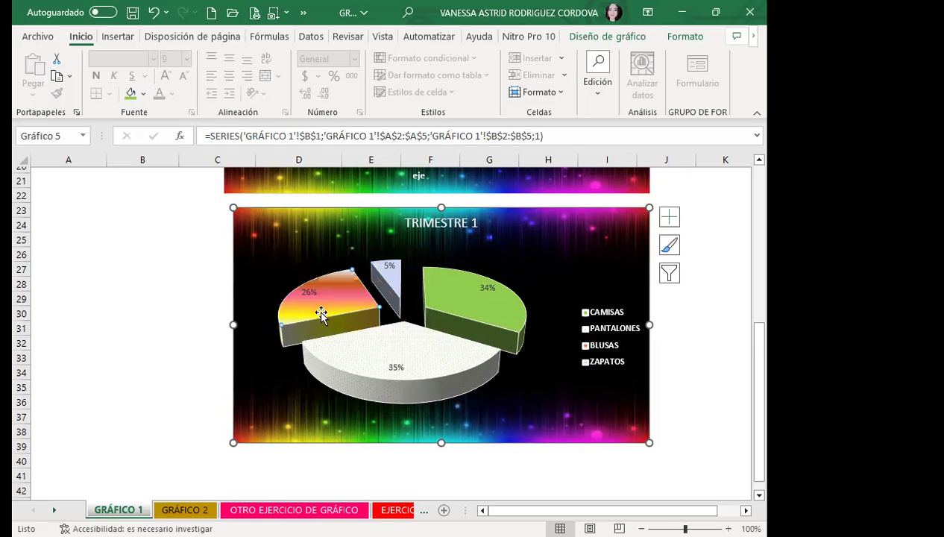
Adjust the gaps between the 34%, 35%, 26% and 5% slices, then select the plot and chart areas.
{"action": "left_click_drag", "start_coordinate": [428, 382], "coordinate": [433, 389]}
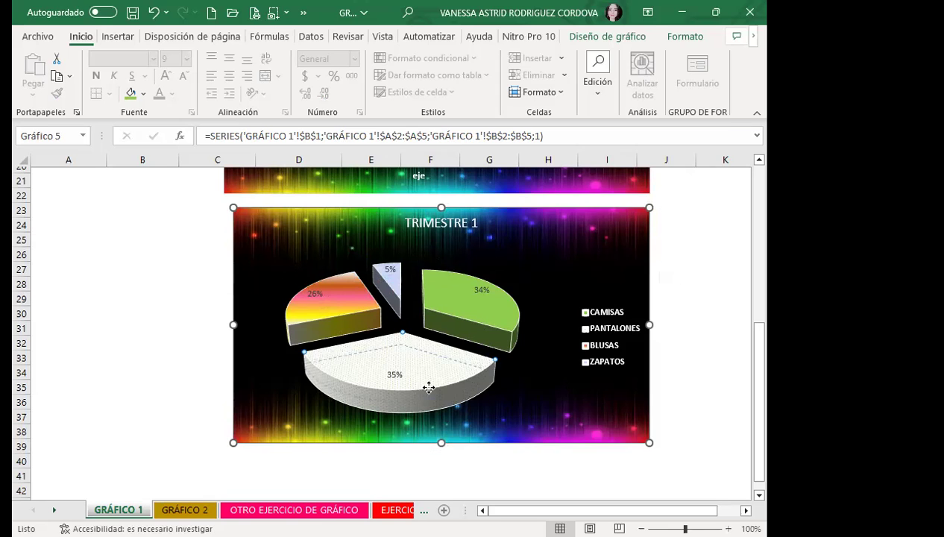
{"action": "left_click_drag", "start_coordinate": [428, 388], "coordinate": [454, 381]}
{"action": "left_click_drag", "start_coordinate": [489, 273], "coordinate": [515, 273]}
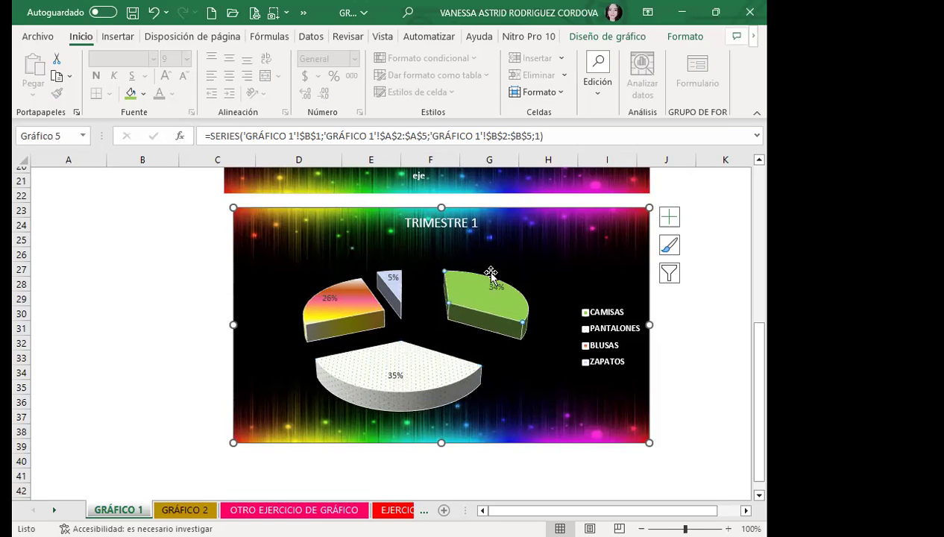
{"action": "left_click_drag", "start_coordinate": [353, 307], "coordinate": [316, 302]}
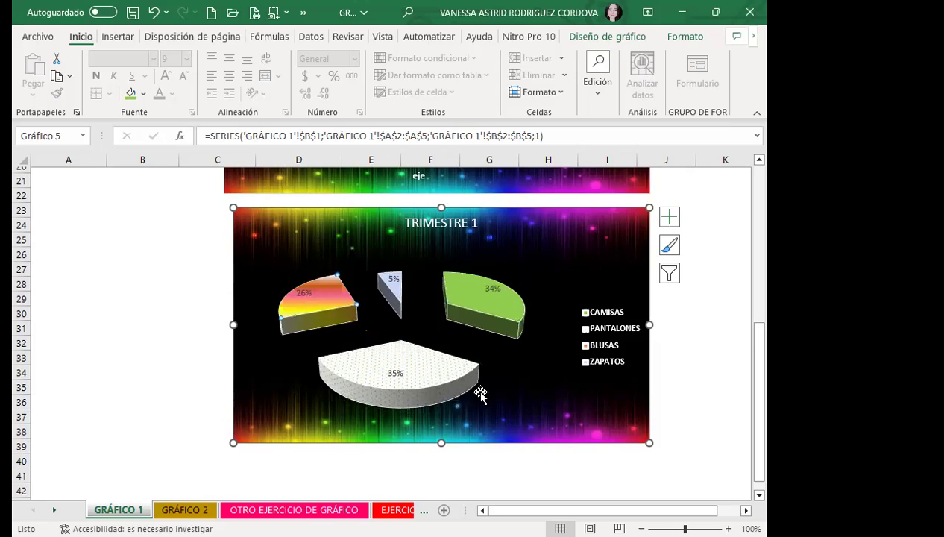
{"action": "left_click_drag", "start_coordinate": [430, 379], "coordinate": [438, 384]}
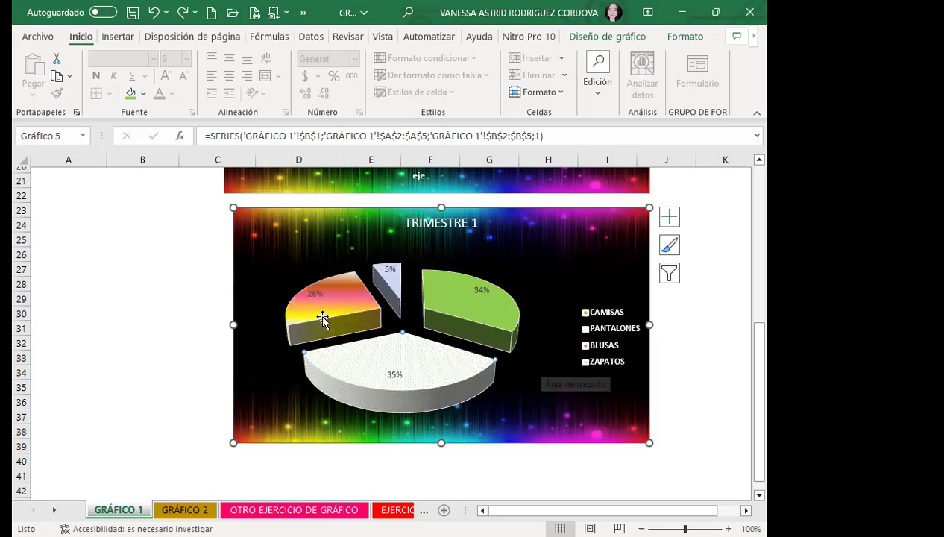
{"action": "mouse_move", "coordinate": [322, 320]}
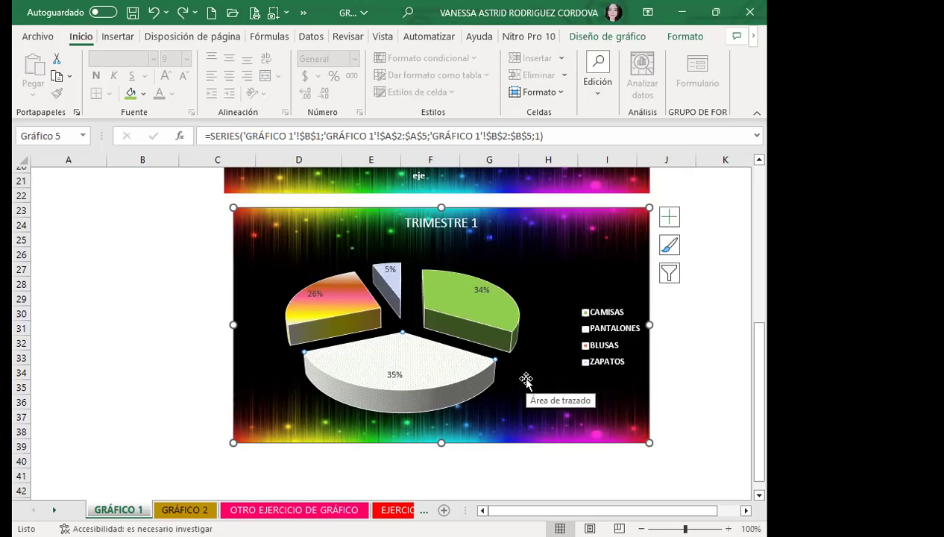
{"action": "left_click", "coordinate": [525, 295]}
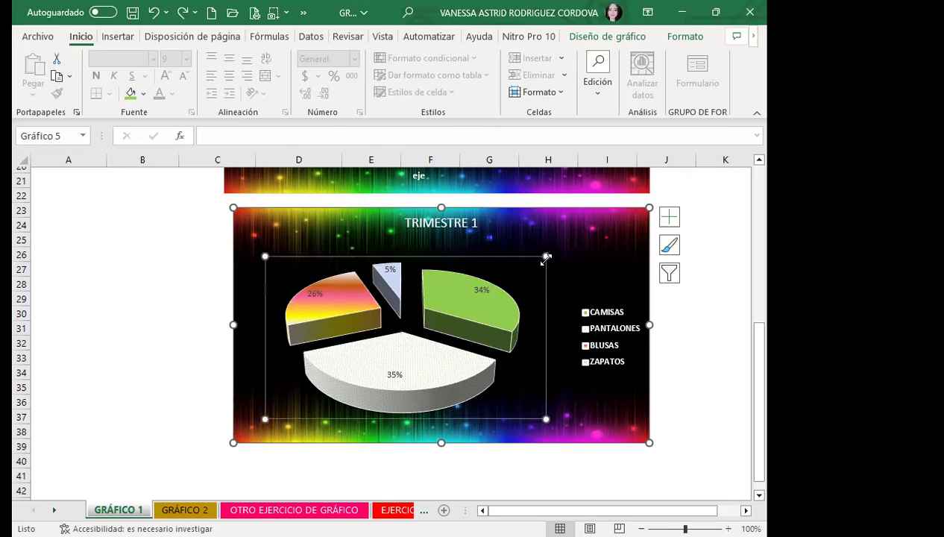
{"action": "left_click", "coordinate": [587, 257]}
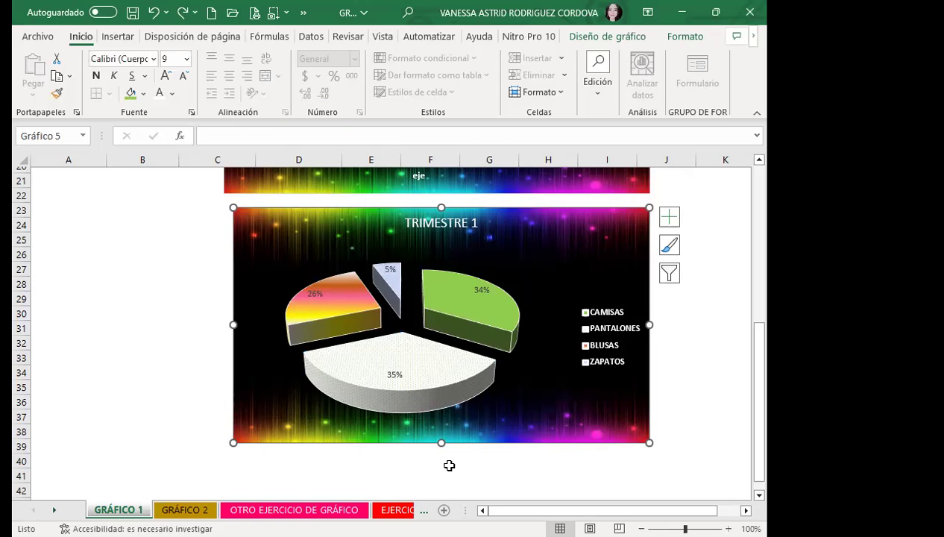